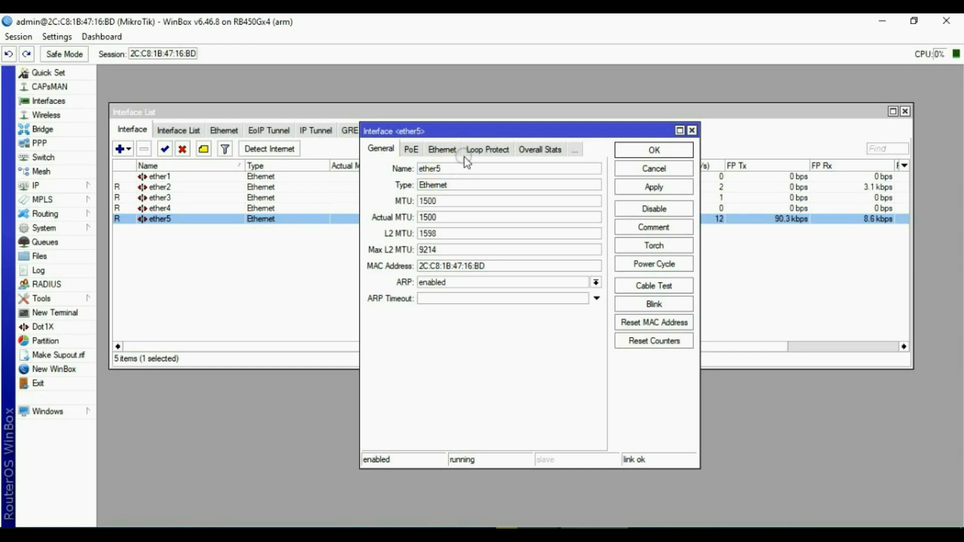
Finish naming ether5 as ether5-wifi, then rename ether2 to ether2=Orbitproh1.
type("-wifi")
left_click(654, 187)
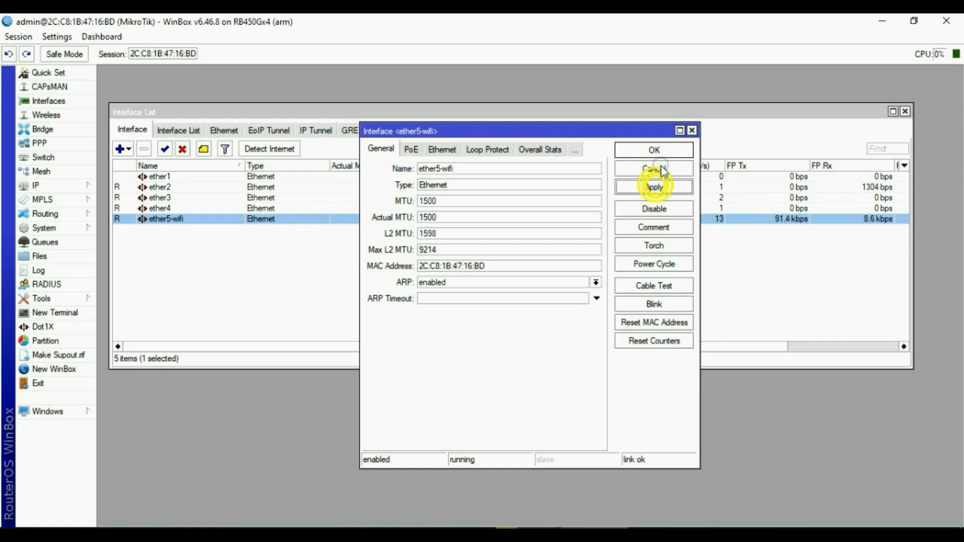
left_click(656, 149)
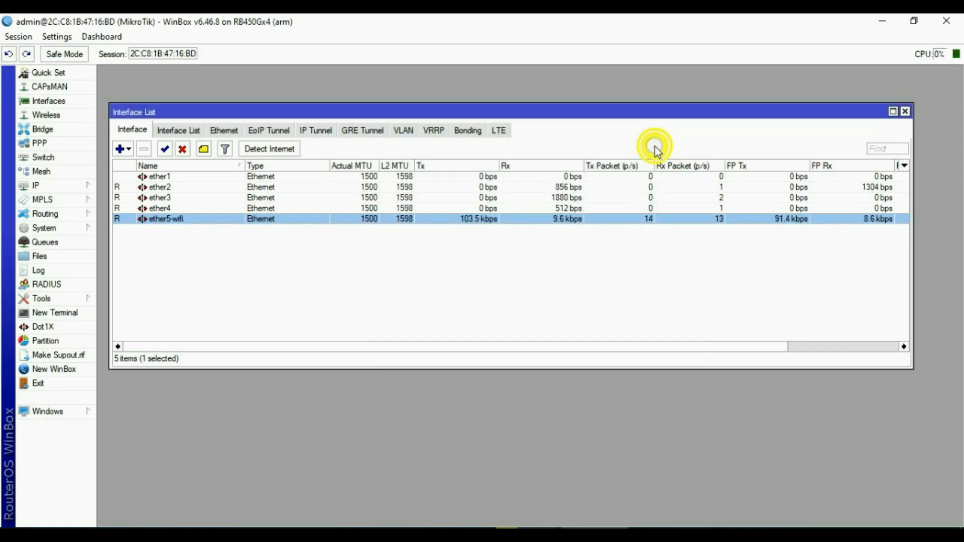
left_click(262, 186)
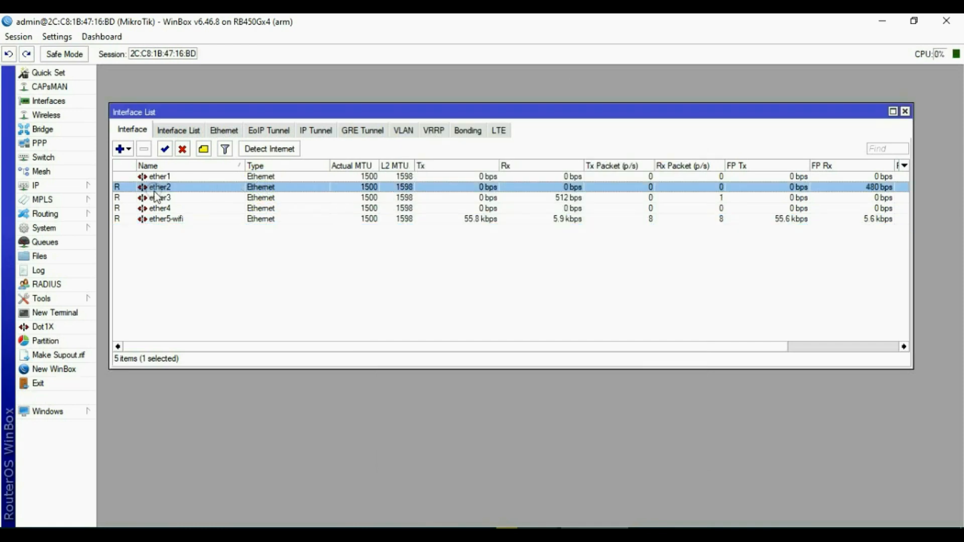
double_click(271, 188)
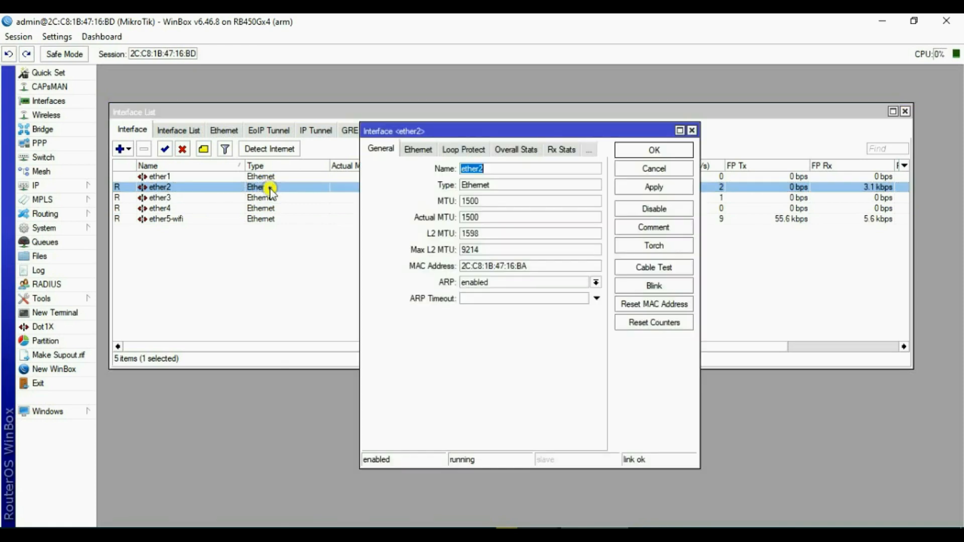
left_click(499, 170)
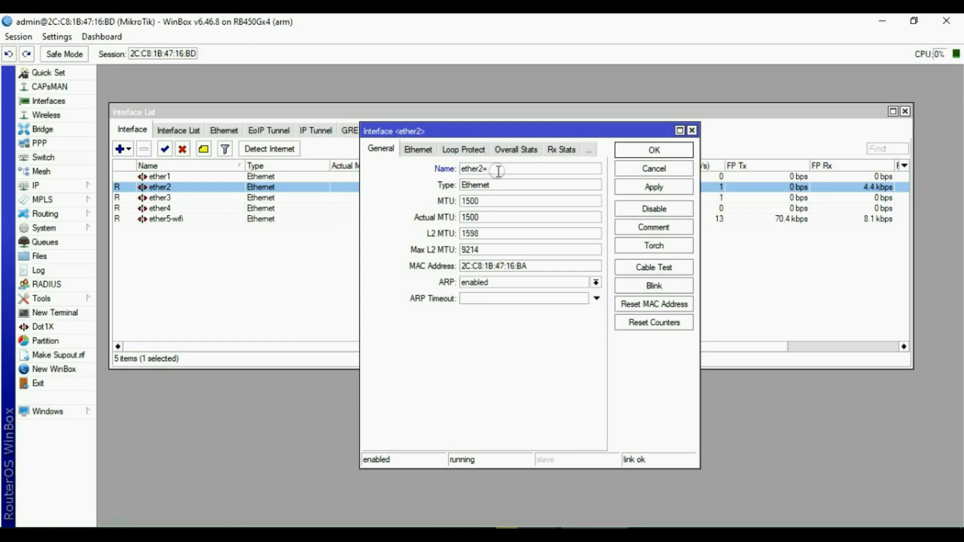
type("ther2-Orbitproh1")
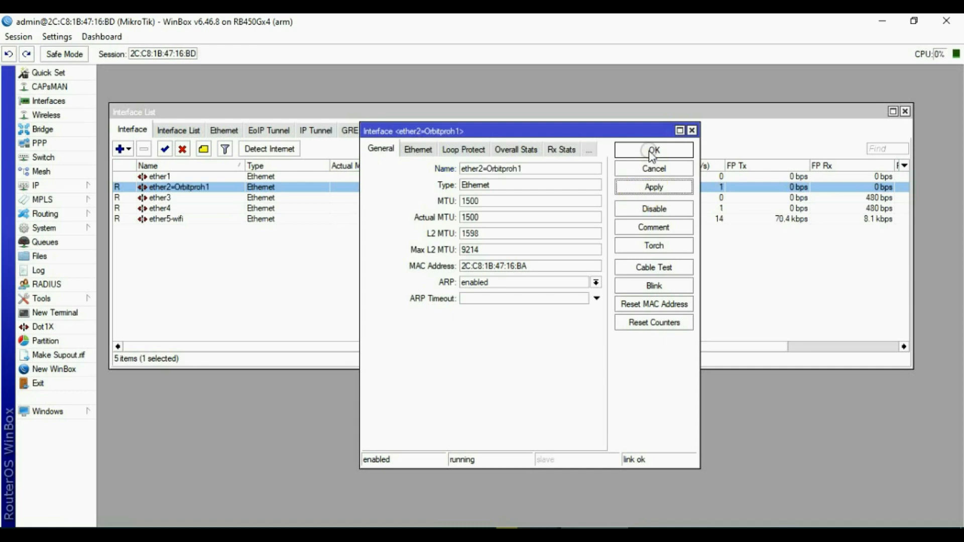
left_click(648, 150)
Rename ether3 to ether3-huaweib310 and ether4 to ether4-LHGlte.
double_click(170, 199)
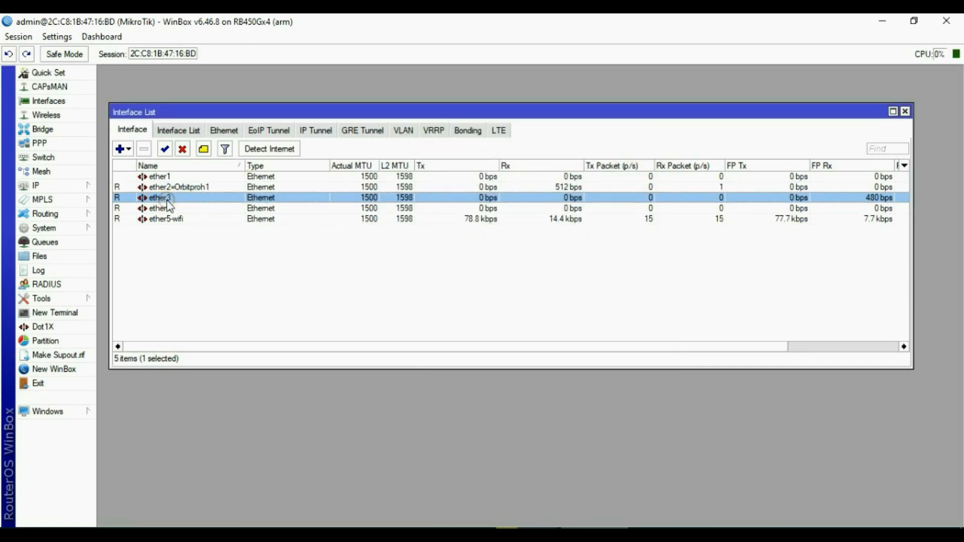
left_click(498, 168)
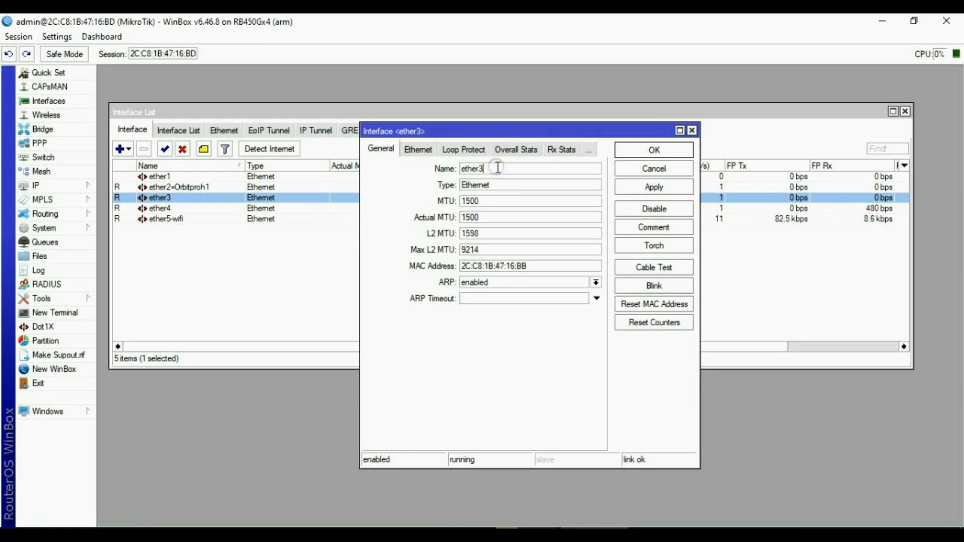
type("-huaweib310")
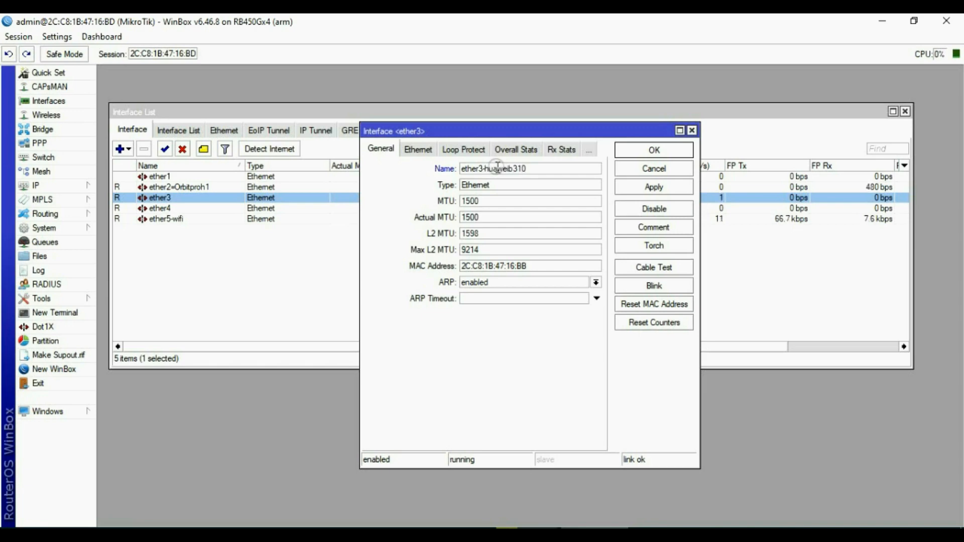
left_click(642, 182)
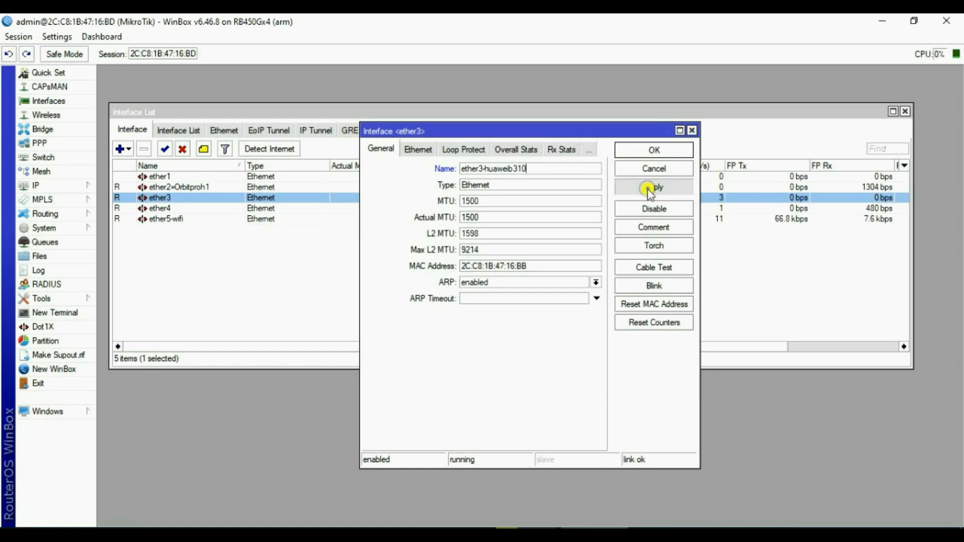
left_click(651, 150)
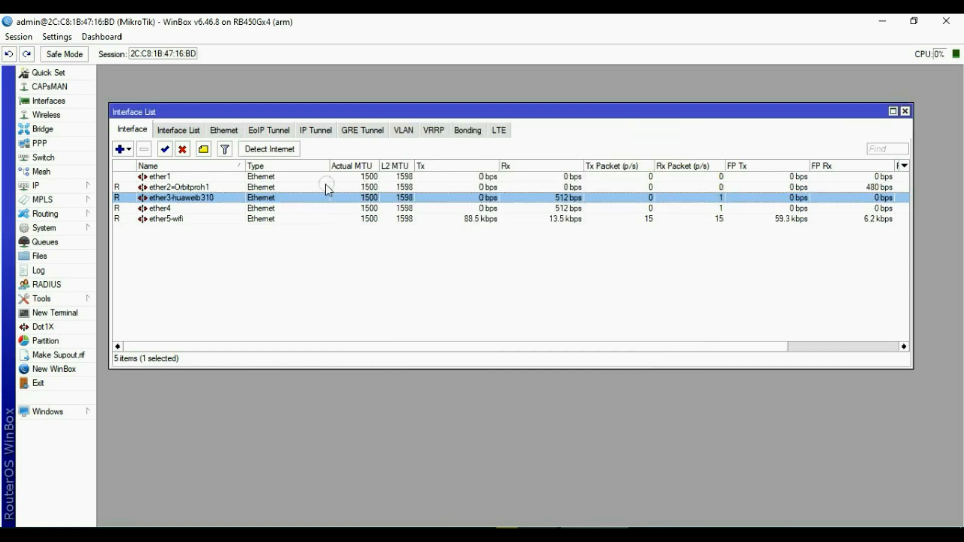
double_click(161, 208)
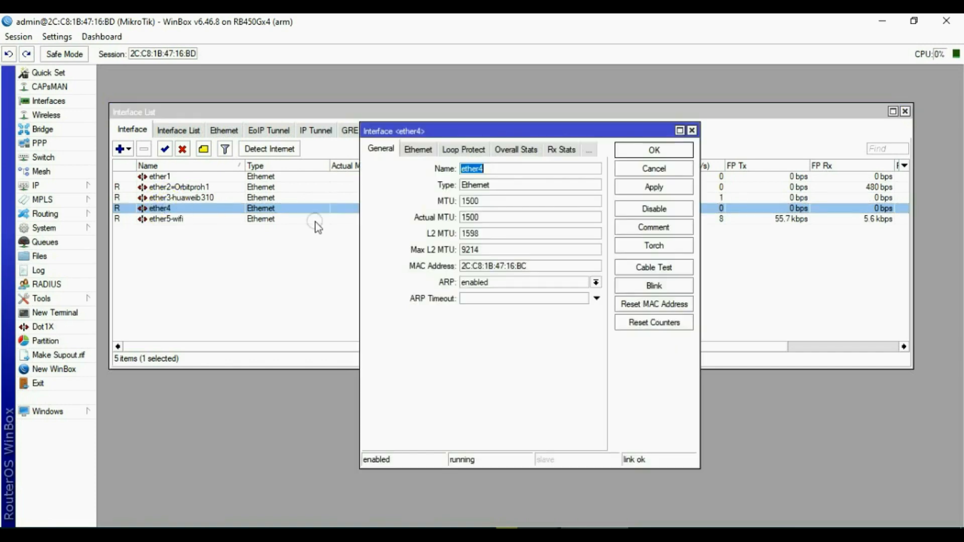
left_click(495, 168)
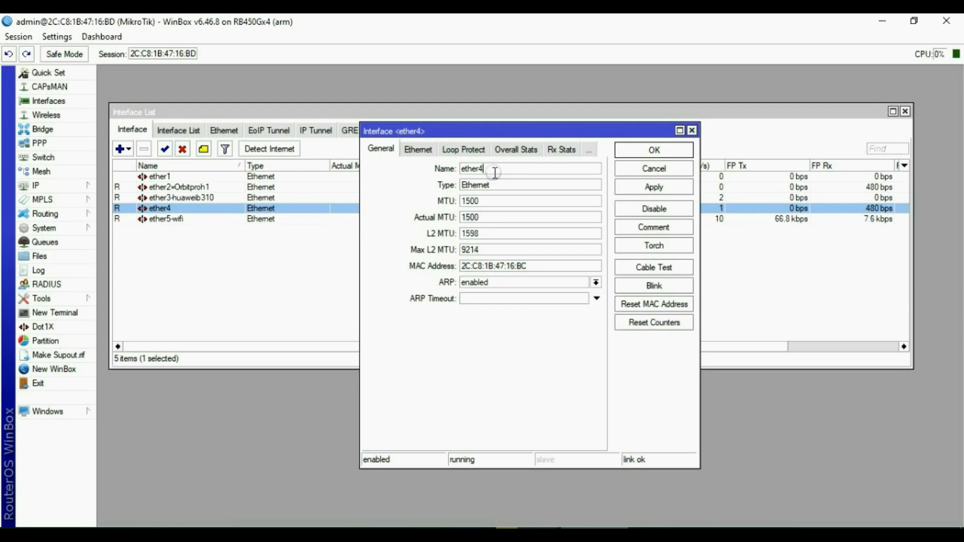
type("LHSite")
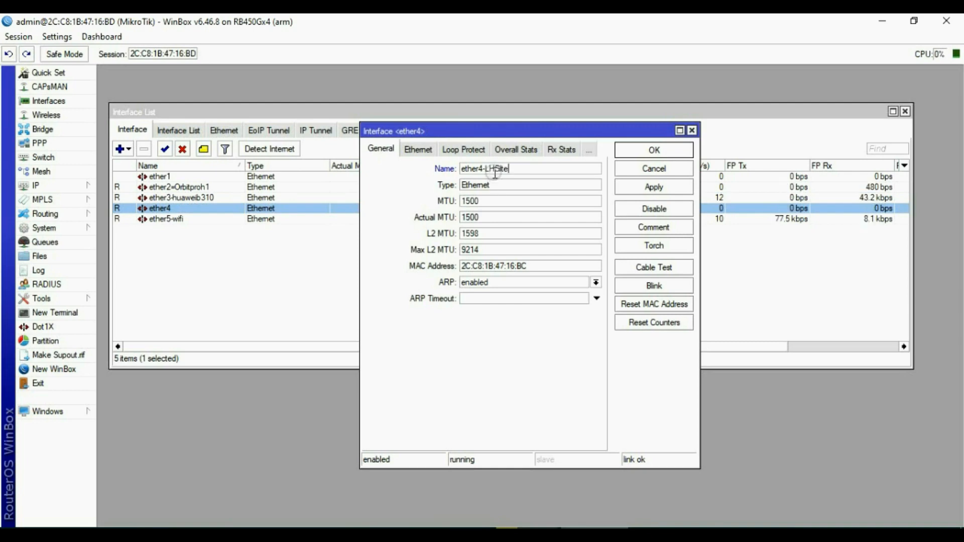
left_click(653, 187)
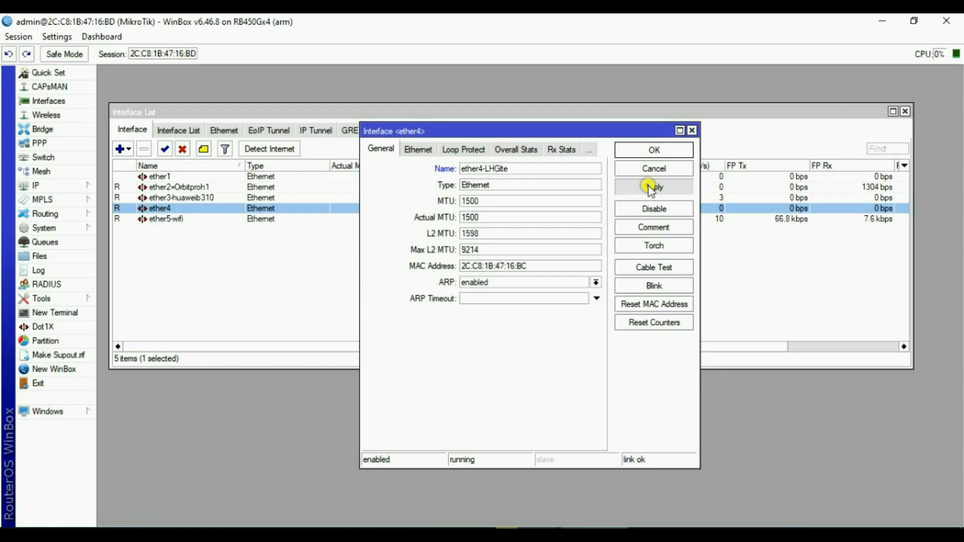
left_click(649, 155)
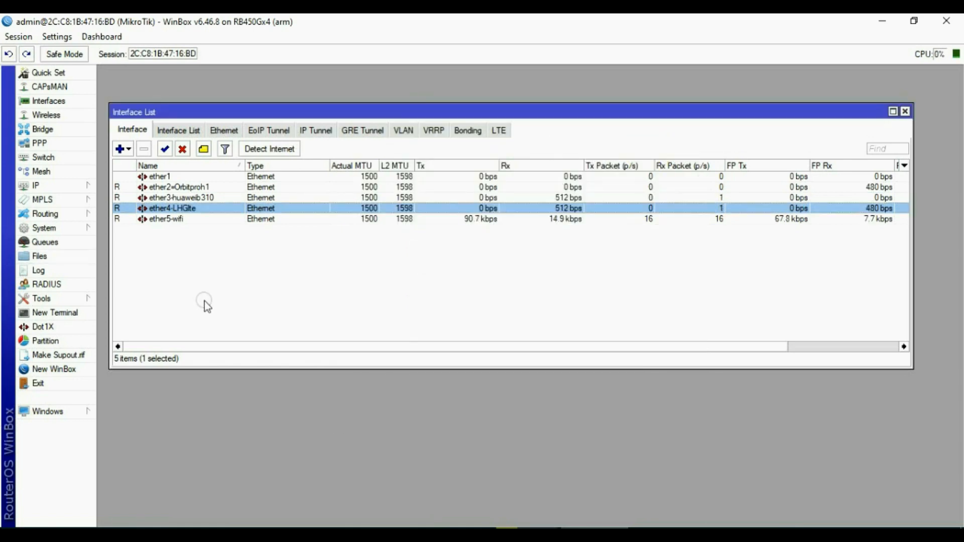
Add a DHCP client on ether2=Orbitproh1 in IP > DHCP Client.
left_click(906, 112)
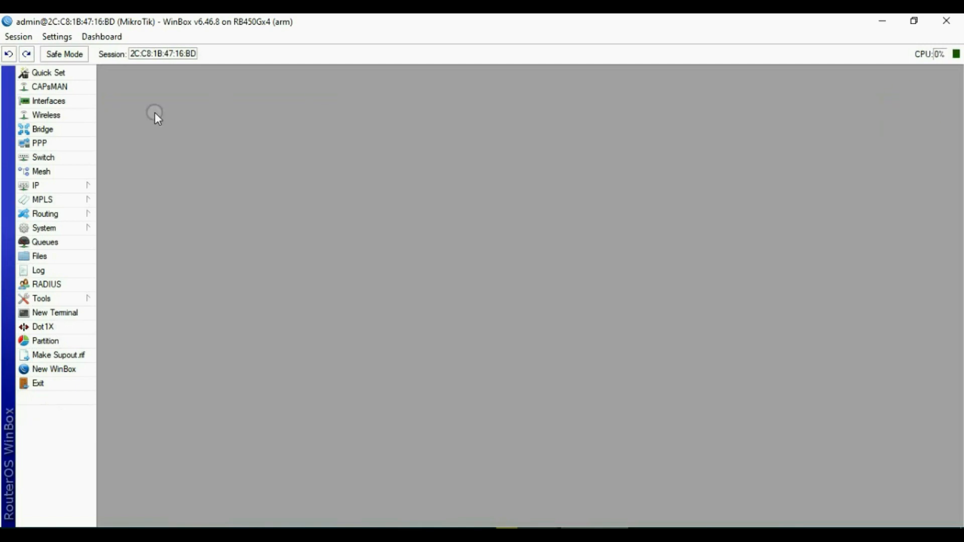
left_click(52, 186)
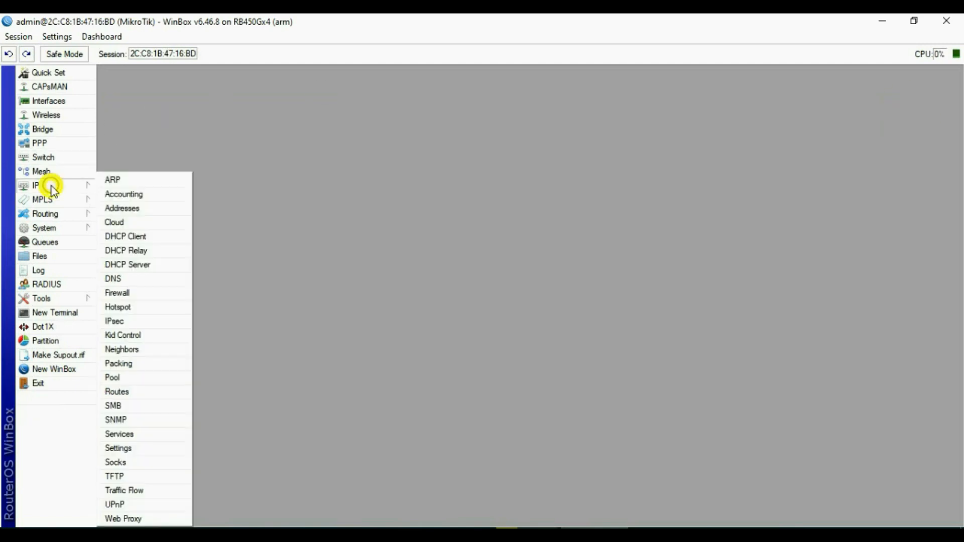
left_click(145, 236)
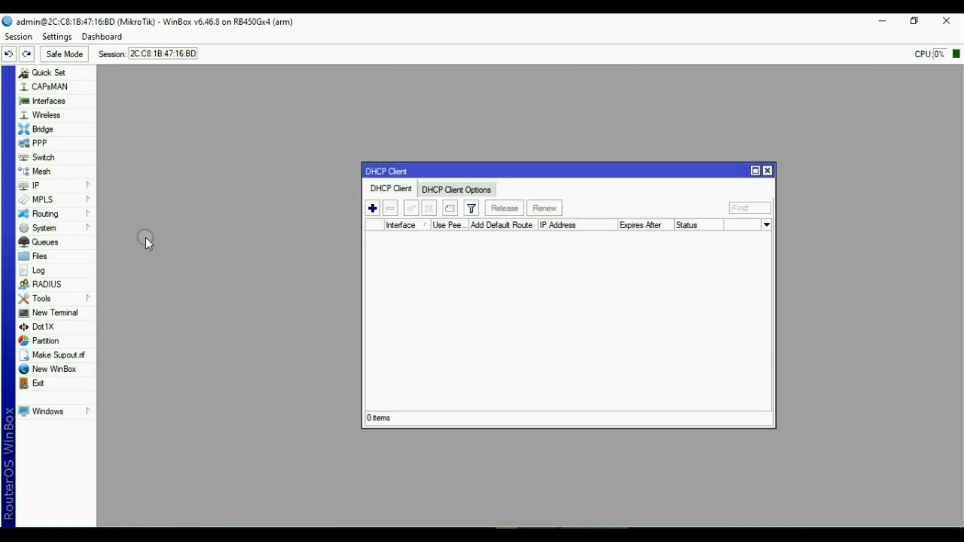
left_click(372, 207)
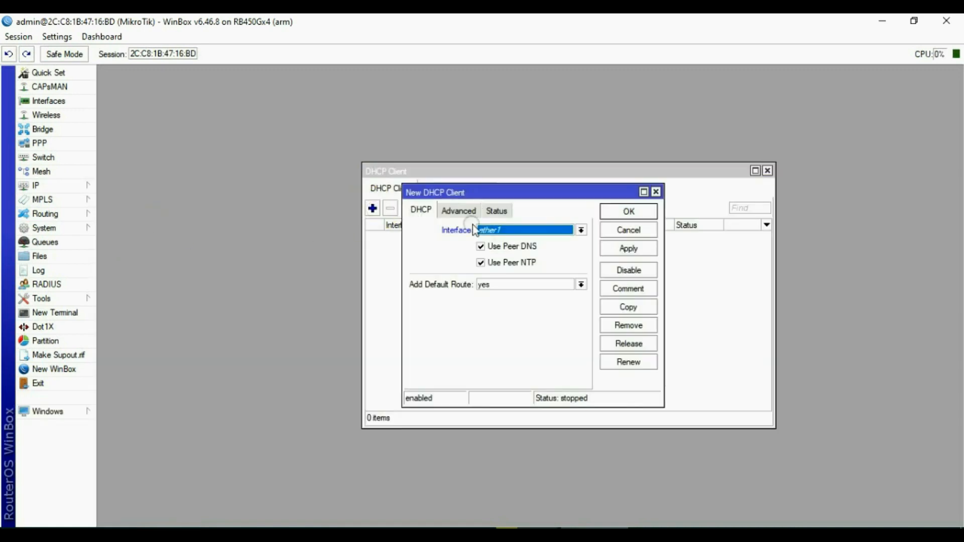
left_click(526, 232)
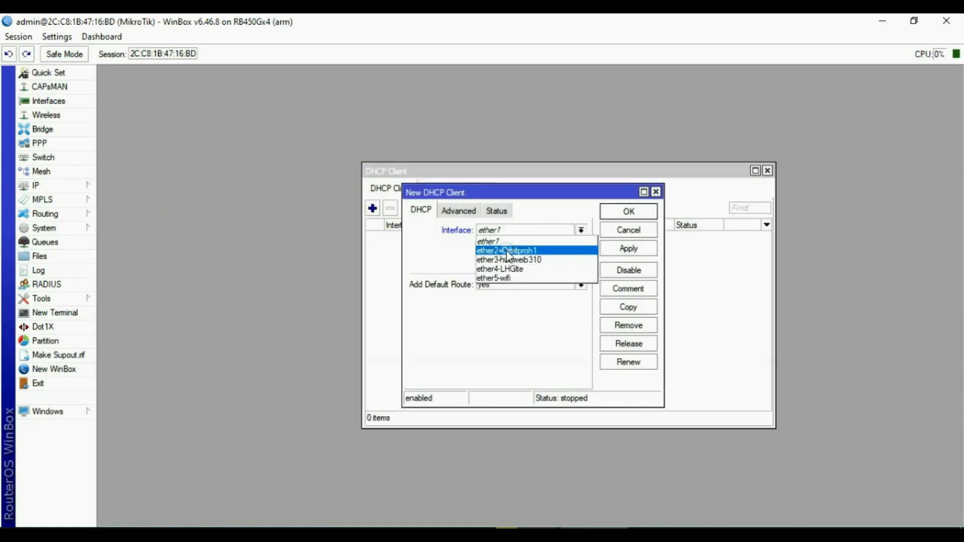
left_click(525, 251)
left_click(619, 251)
left_click(626, 212)
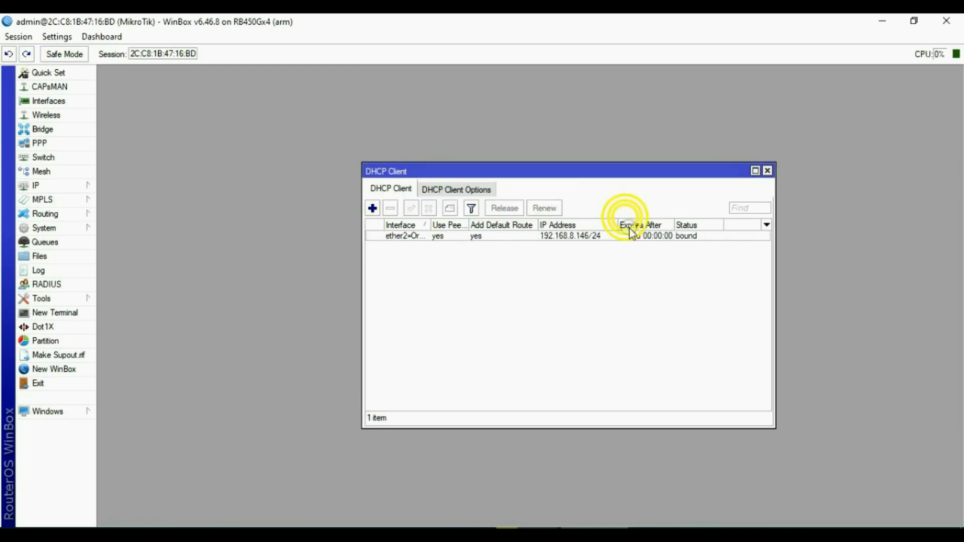
Add DHCP clients on ether3-huaweib310 and ether4-LHGlte.
left_click(374, 189)
left_click(372, 208)
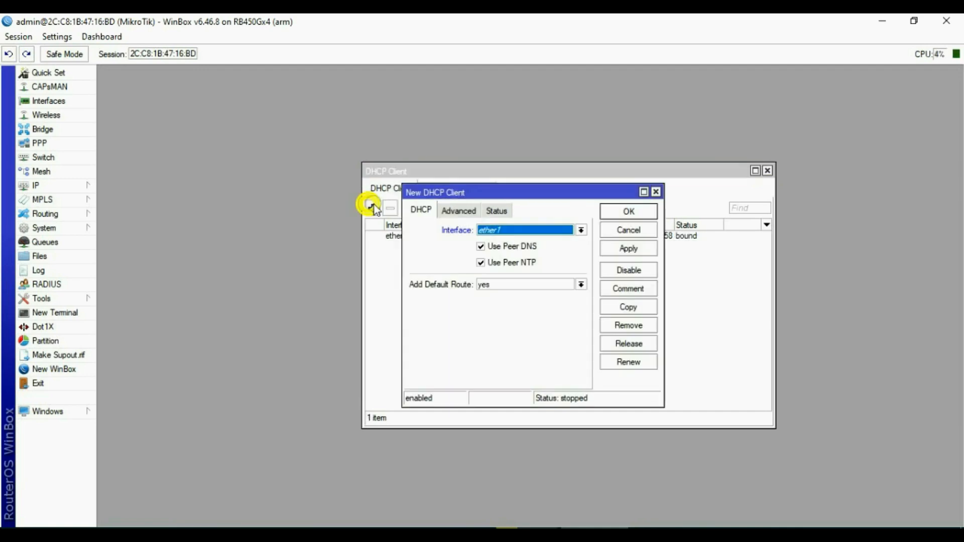
left_click(510, 232)
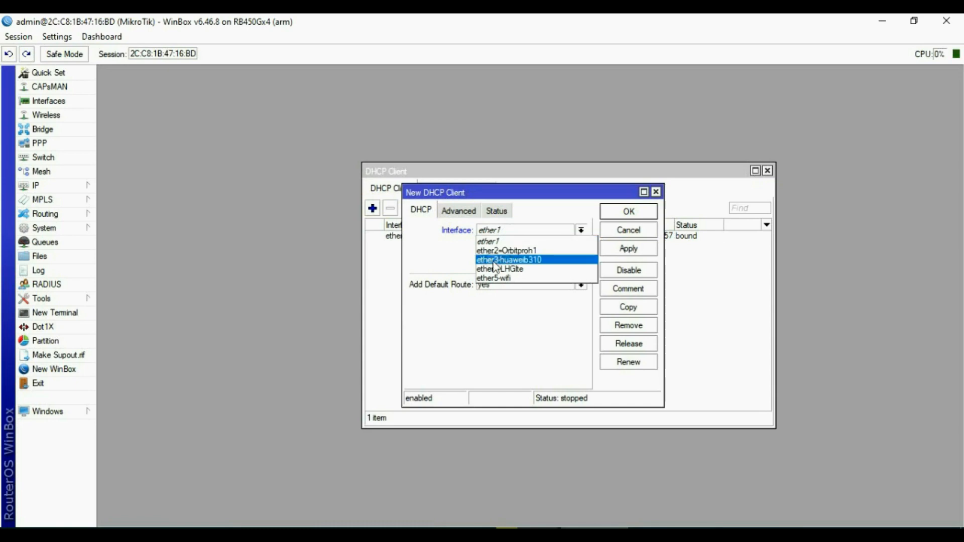
left_click(523, 260)
left_click(610, 254)
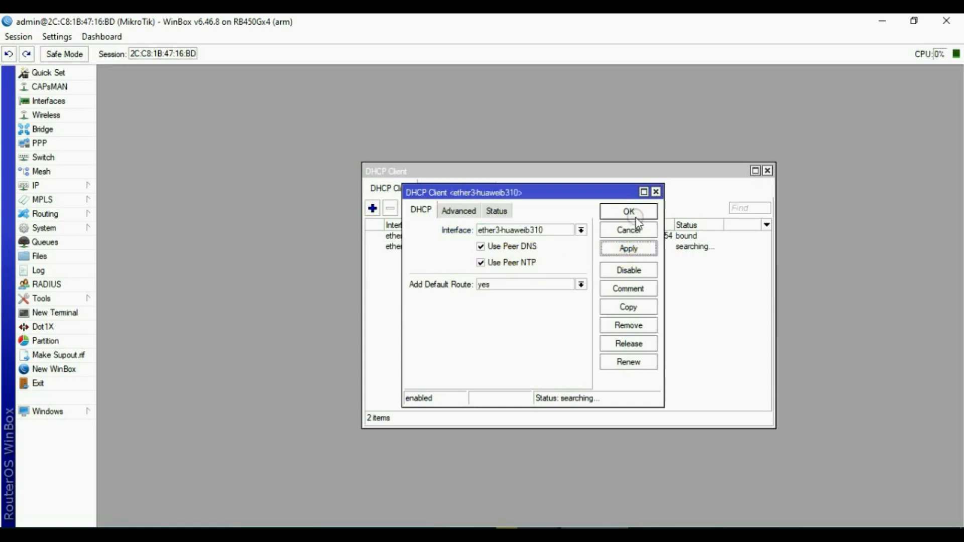
left_click(606, 212)
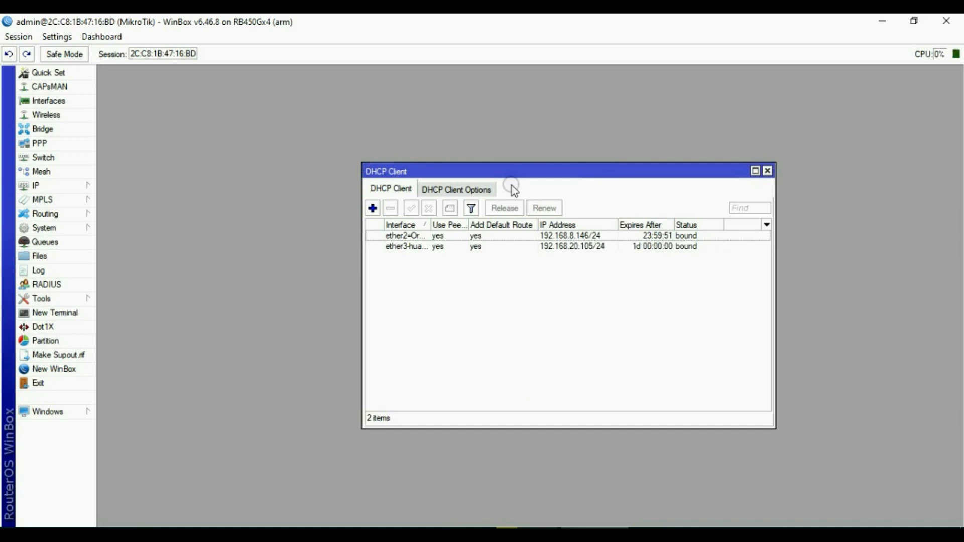
left_click(373, 209)
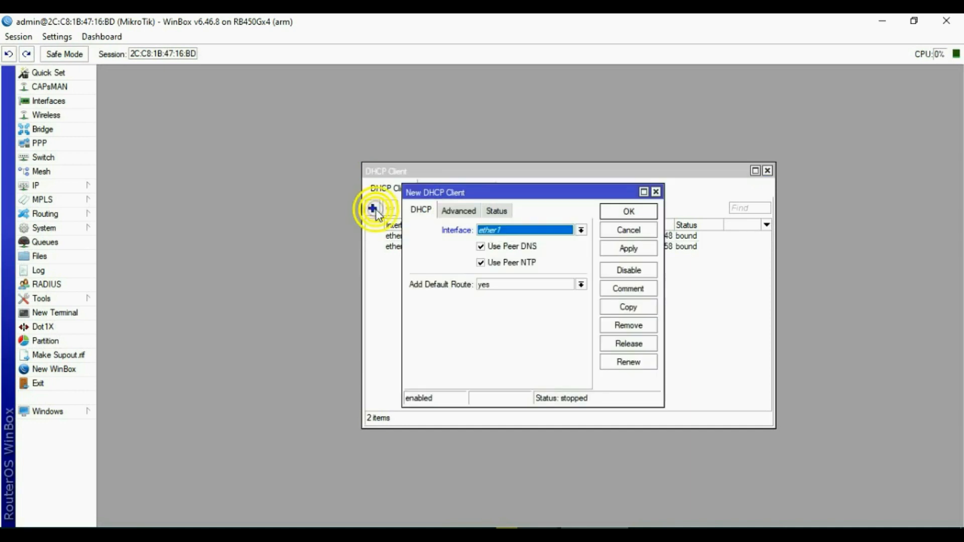
left_click(541, 234)
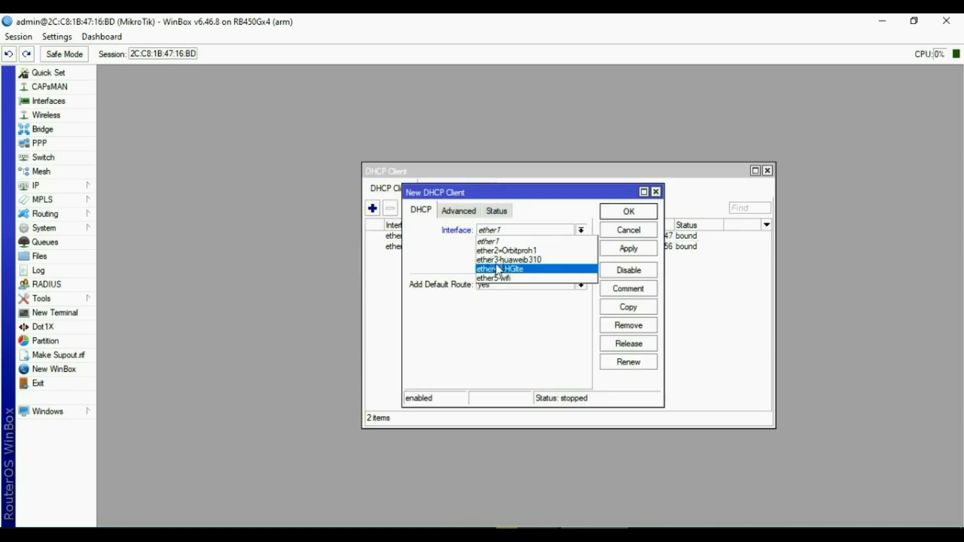
left_click(574, 261)
left_click(629, 249)
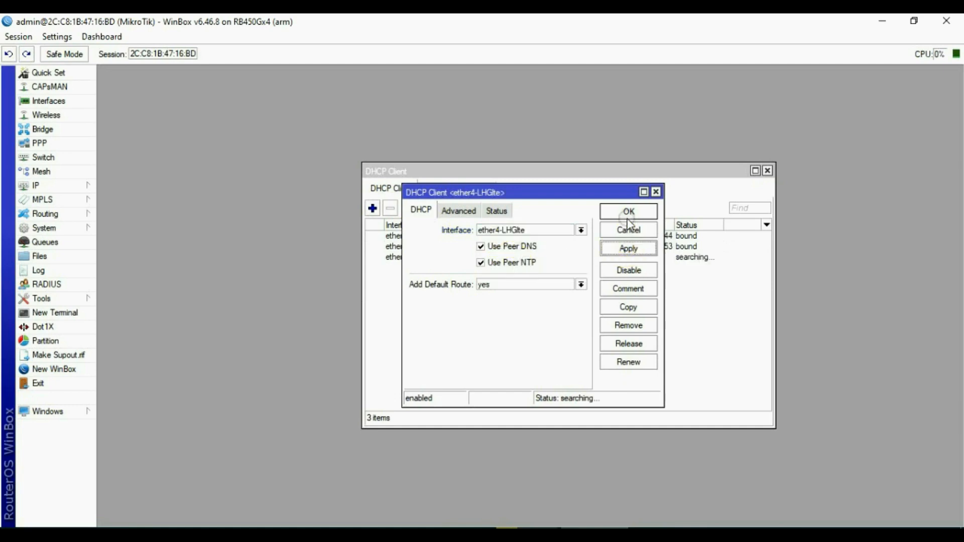
left_click(627, 211)
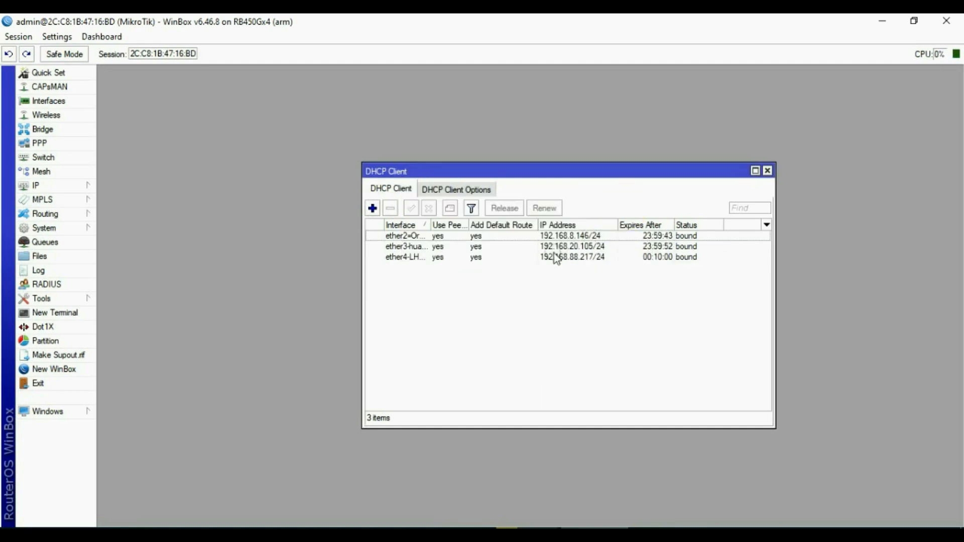
Set Add Default Route to no on the ether2, ether3 and ether4 DHCP clients.
double_click(441, 235)
left_click(518, 287)
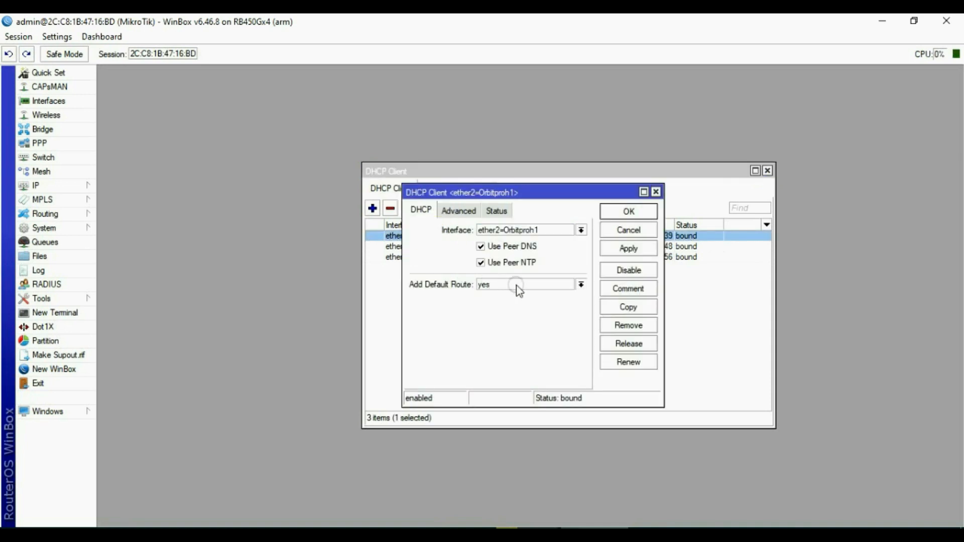
left_click(508, 295)
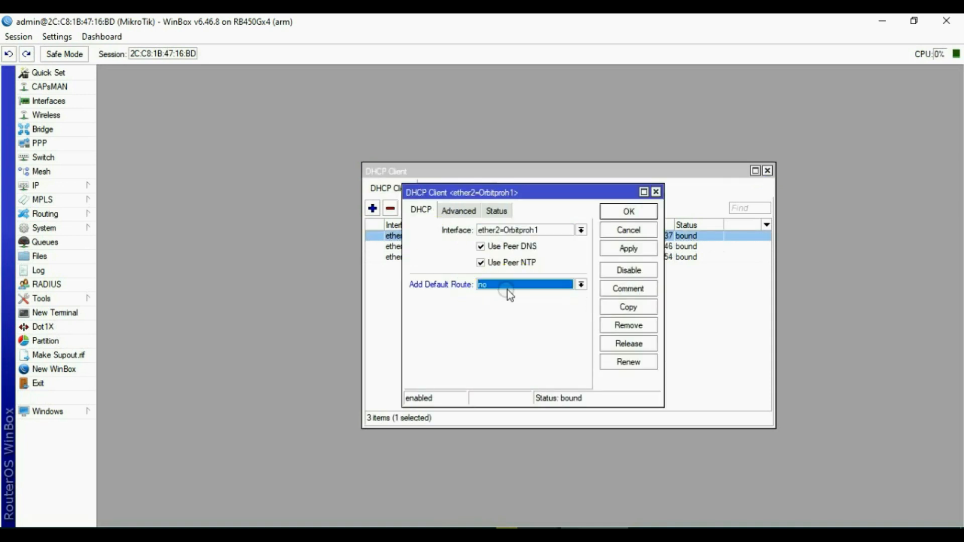
left_click(628, 249)
left_click(626, 212)
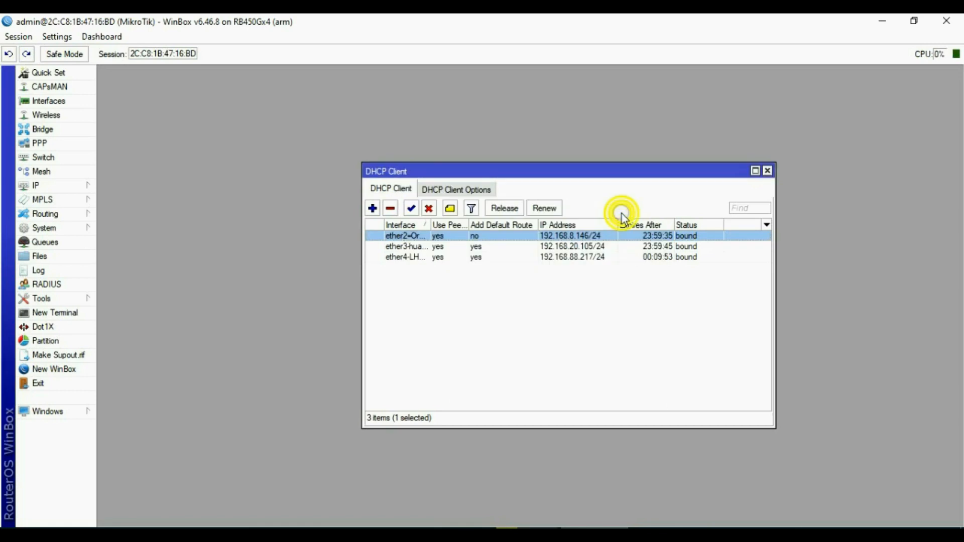
double_click(500, 248)
left_click(504, 285)
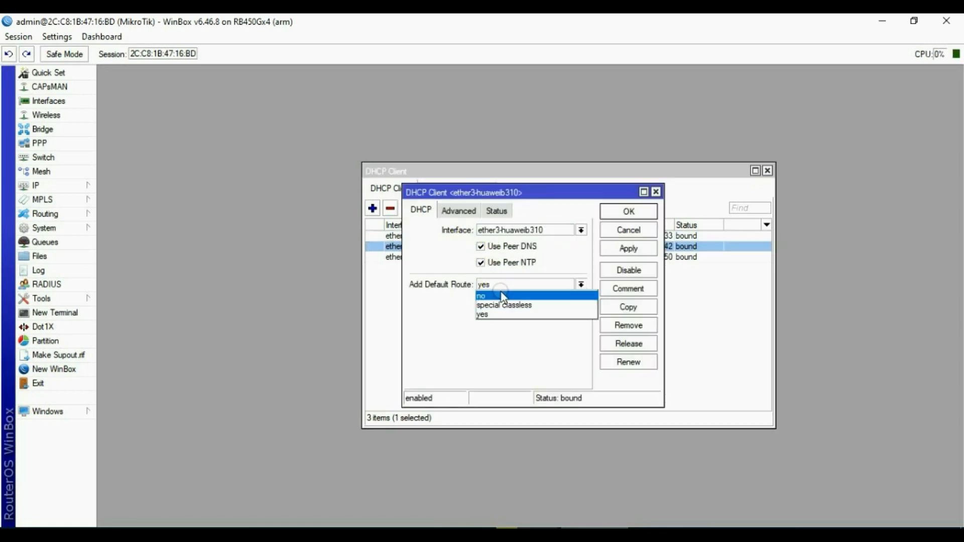
left_click(498, 296)
left_click(634, 249)
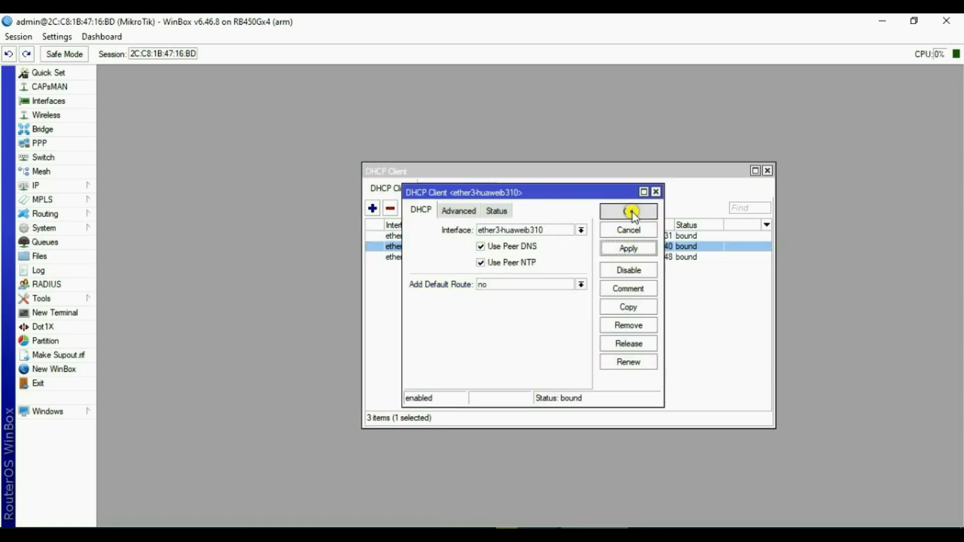
left_click(631, 211)
double_click(478, 257)
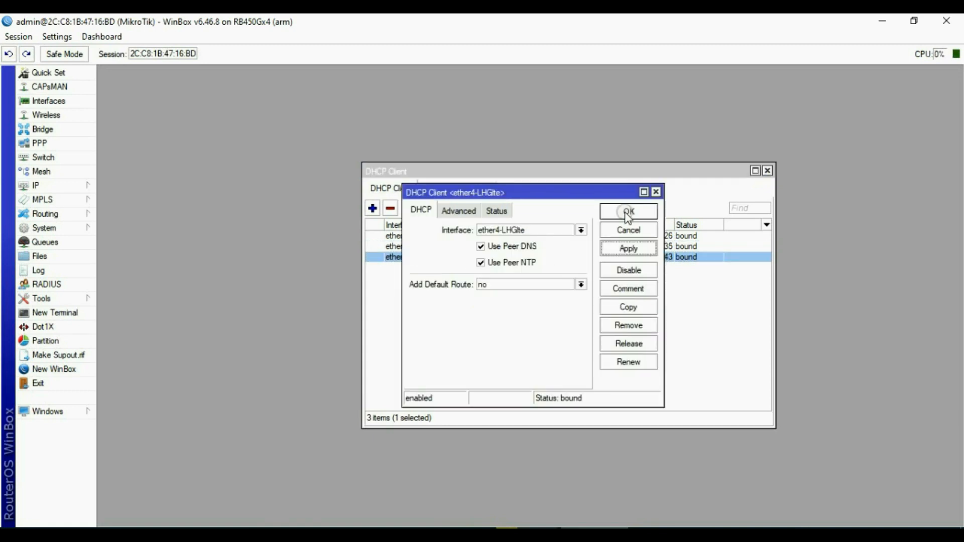
left_click(628, 213)
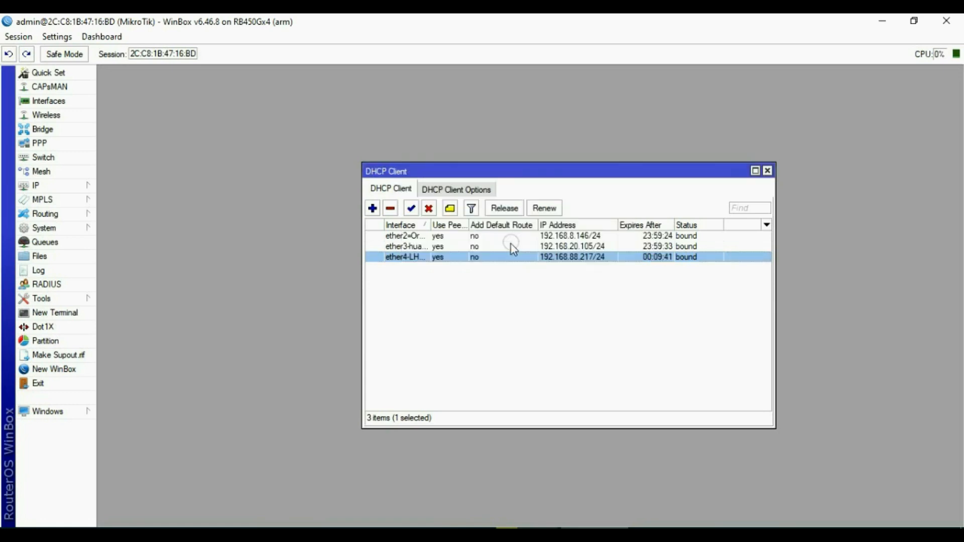
Review the clients' default-route values and the ether2 client's advanced options and lease status.
left_click(475, 237)
left_click(477, 247)
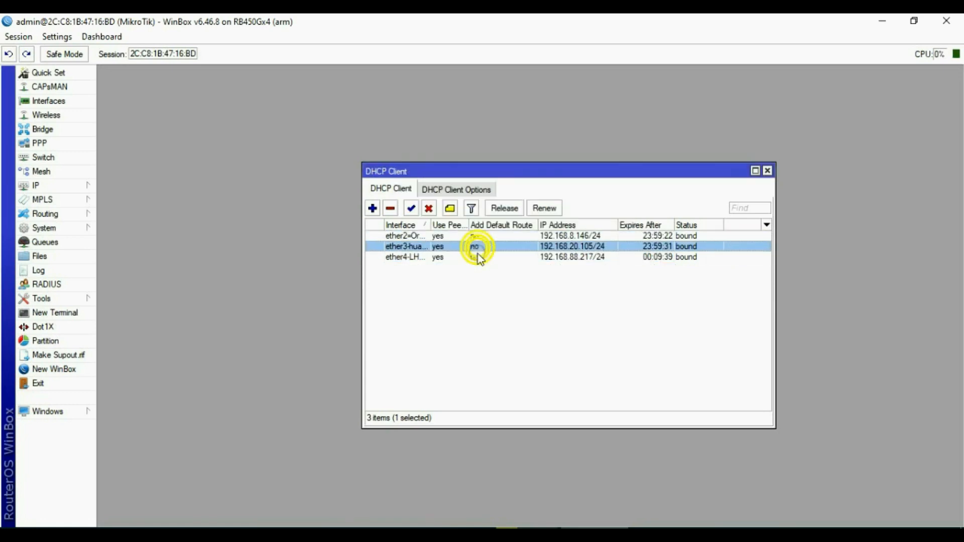
left_click(477, 257)
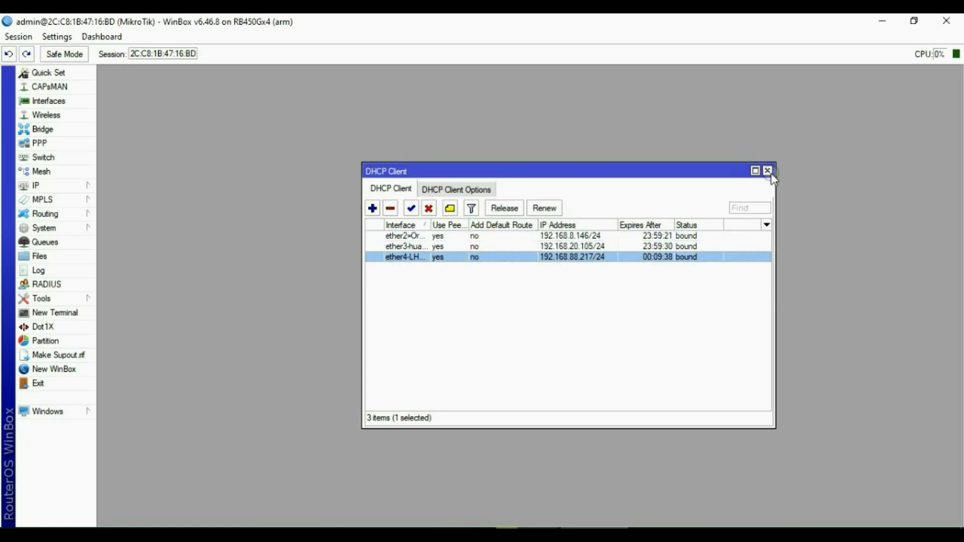
double_click(484, 239)
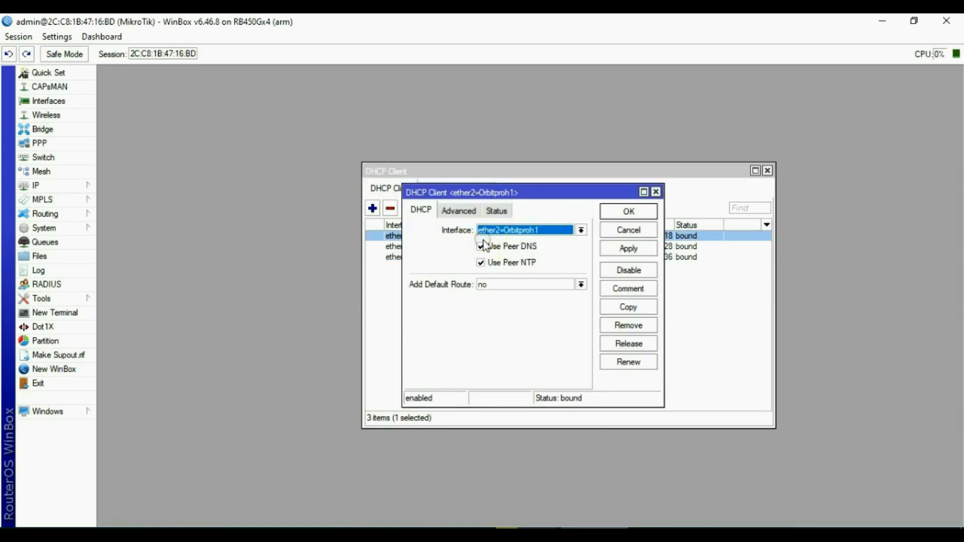
left_click(461, 213)
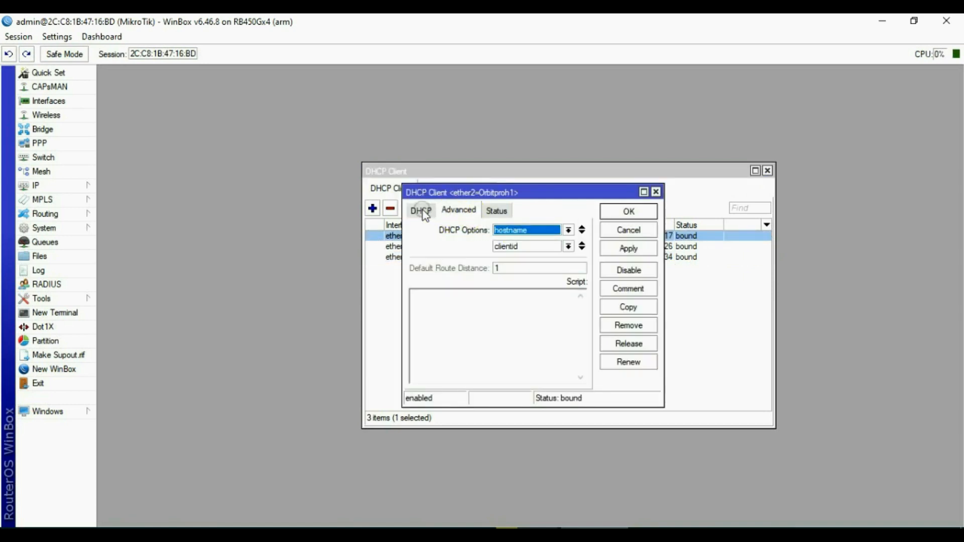
left_click(421, 211)
left_click(619, 255)
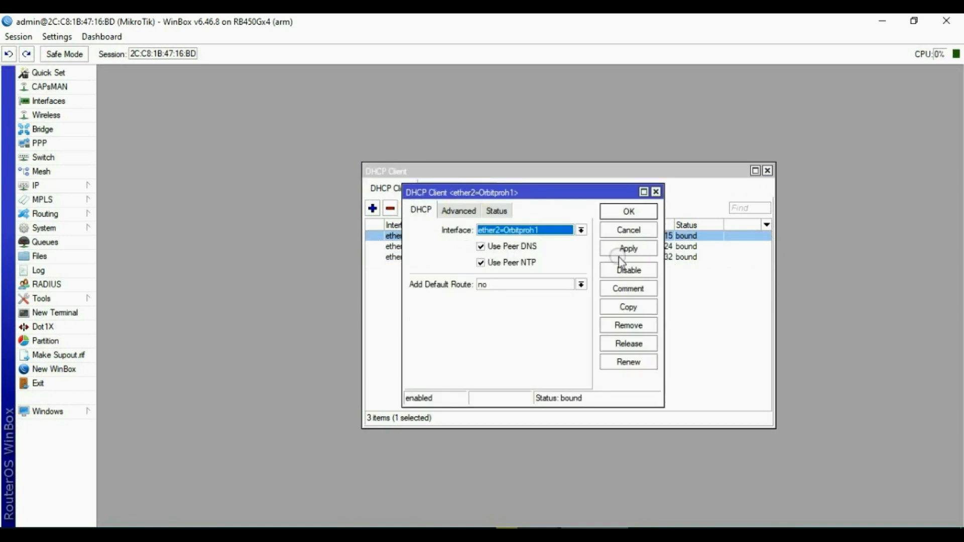
left_click(499, 213)
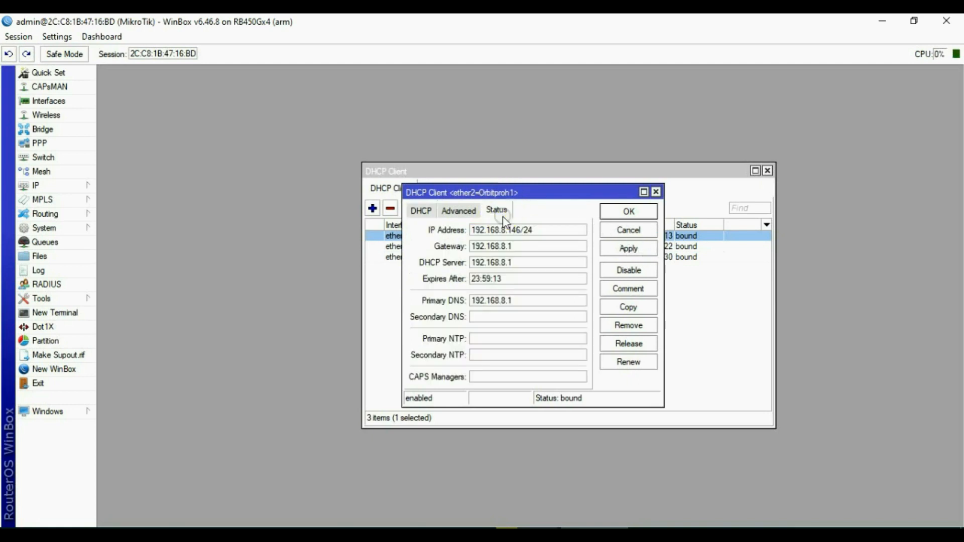
left_click(625, 232)
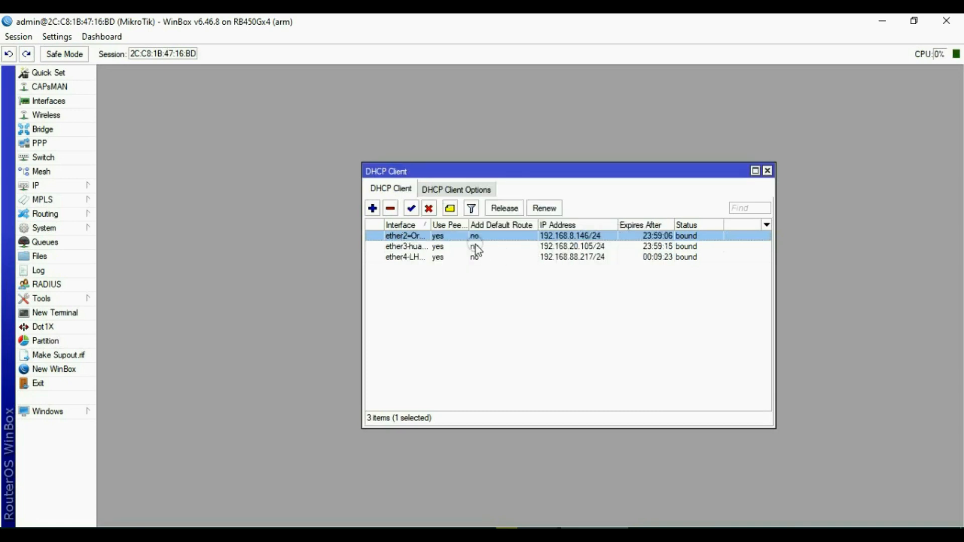
Check the ether3 and ether4 lease details, then close the DHCP client list.
double_click(476, 248)
left_click(621, 252)
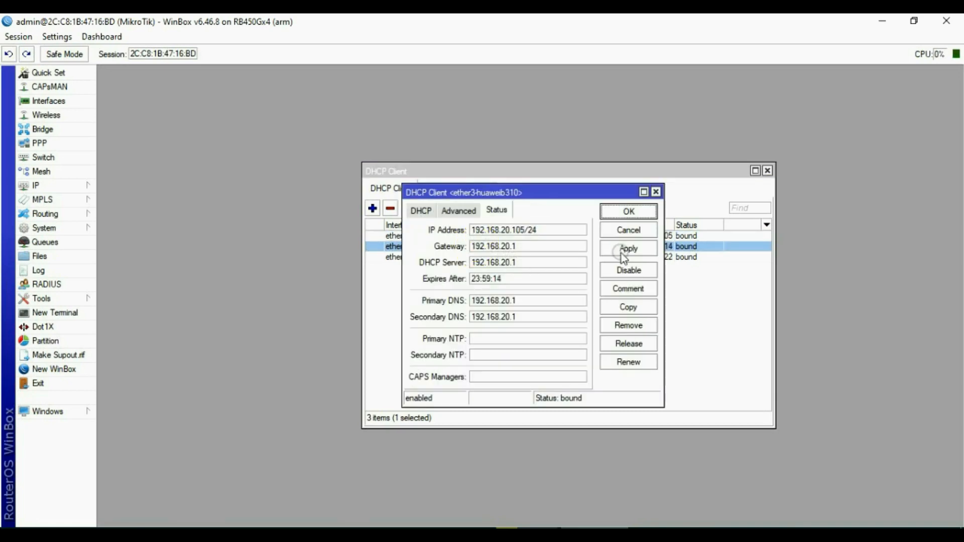
left_click(642, 232)
double_click(479, 259)
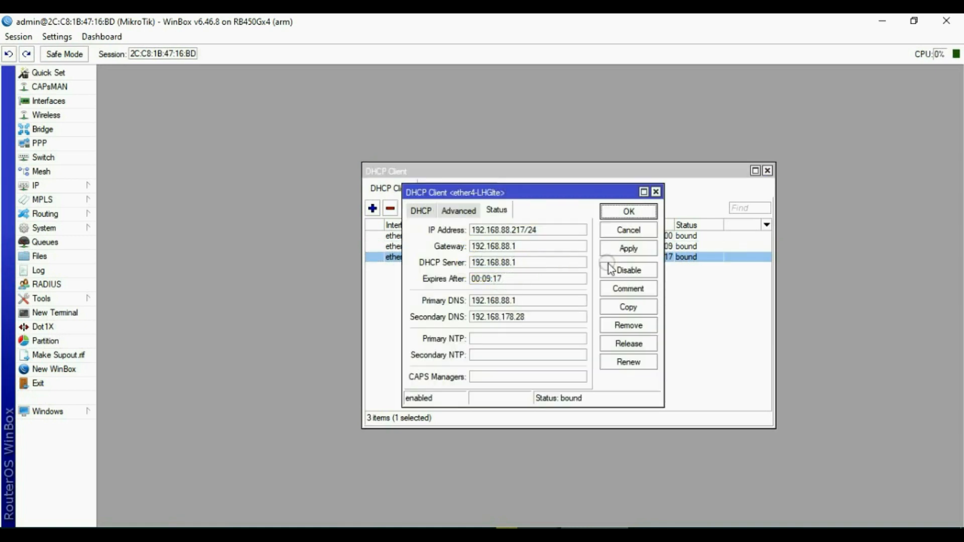
left_click(629, 233)
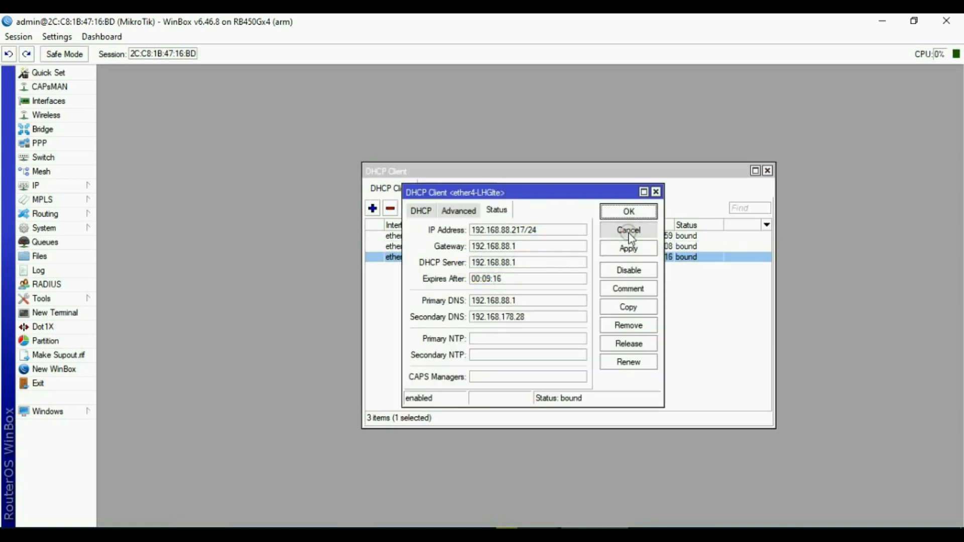
left_click(768, 171)
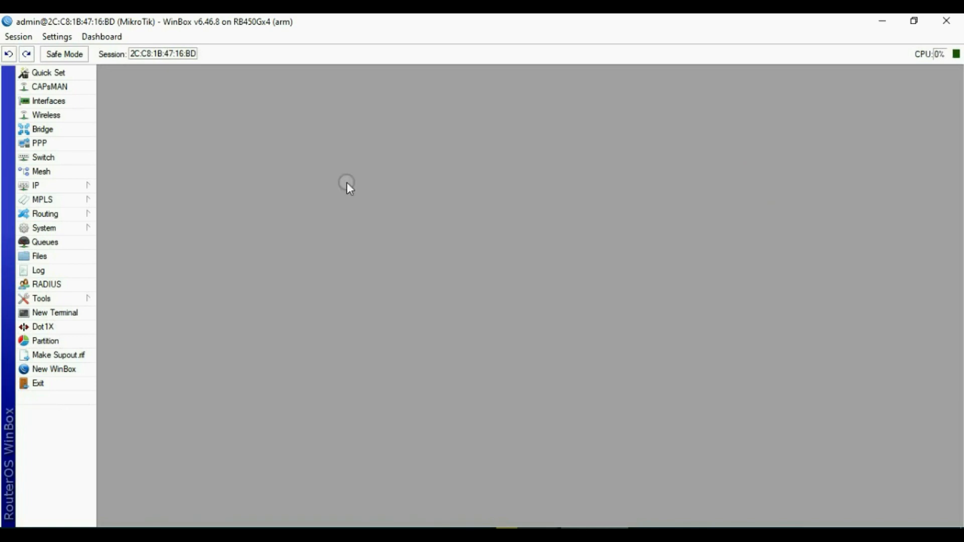
In IP > DNS, review the learned dynamic servers and enable Allow Remote Requests.
left_click(57, 186)
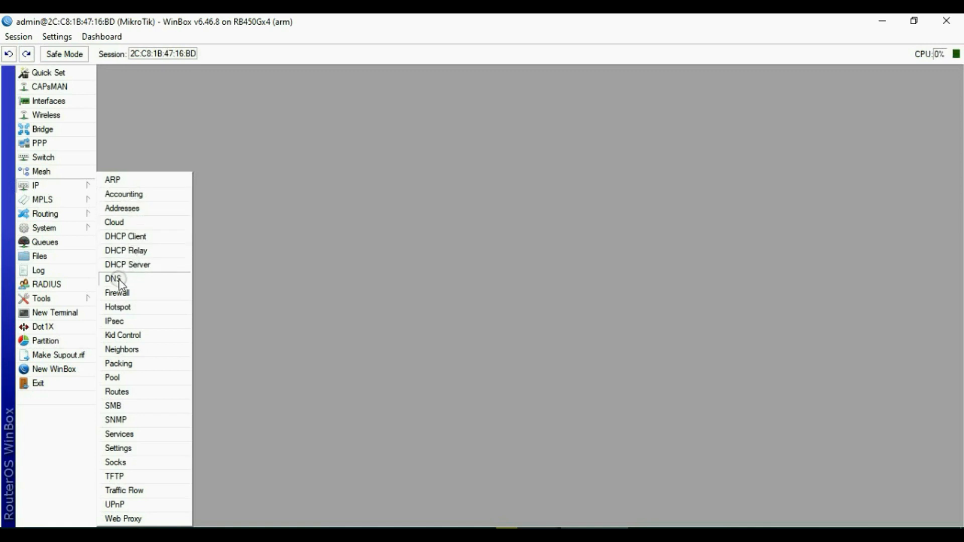
left_click(120, 279)
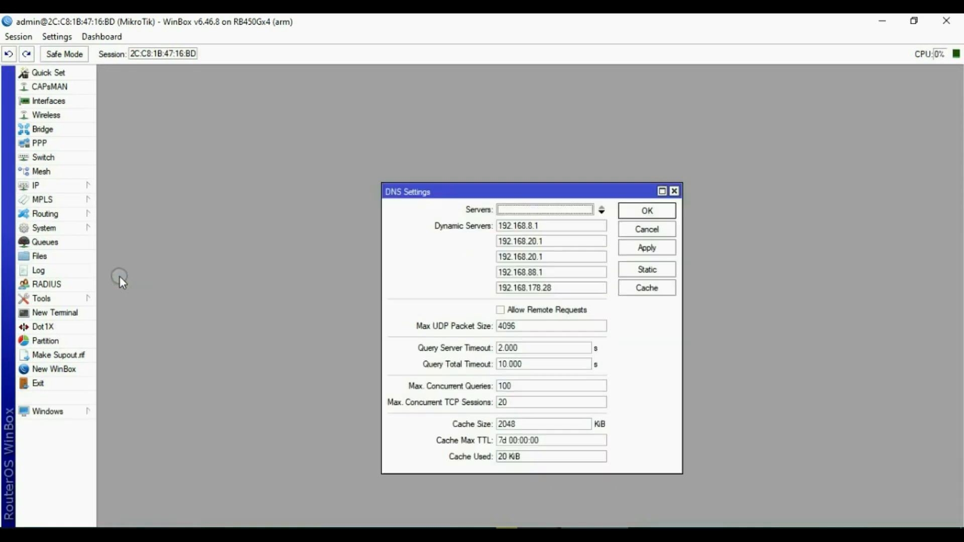
left_click(545, 227)
left_click(539, 242)
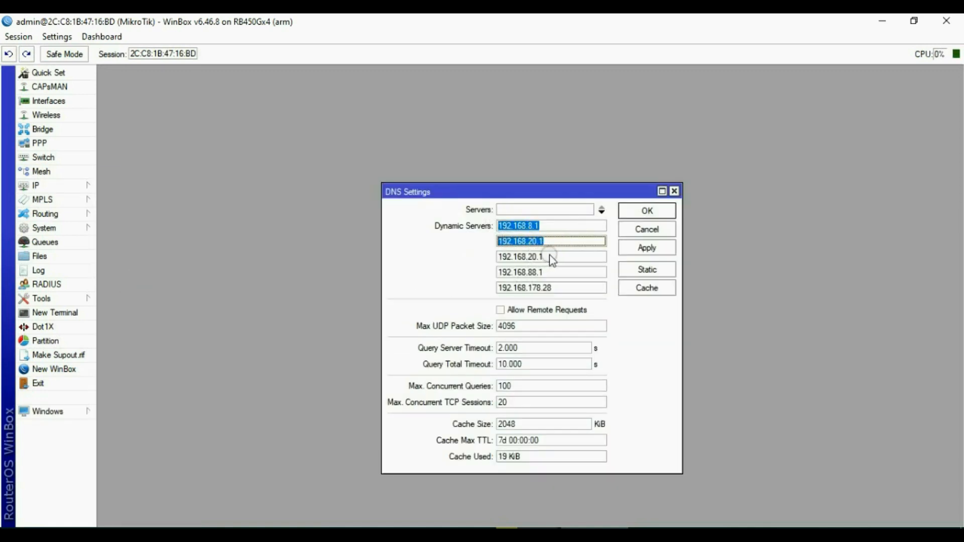
left_click(551, 257)
left_click(545, 273)
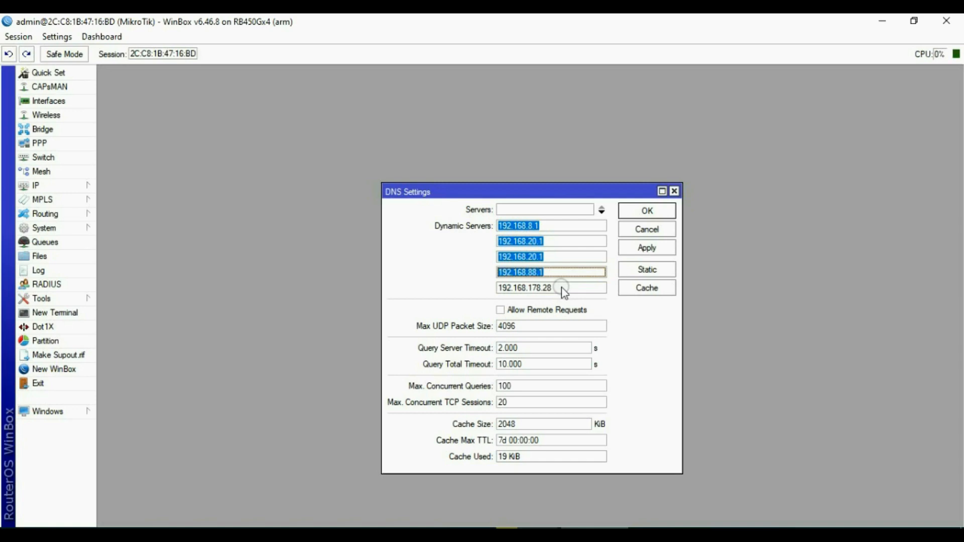
left_click(502, 309)
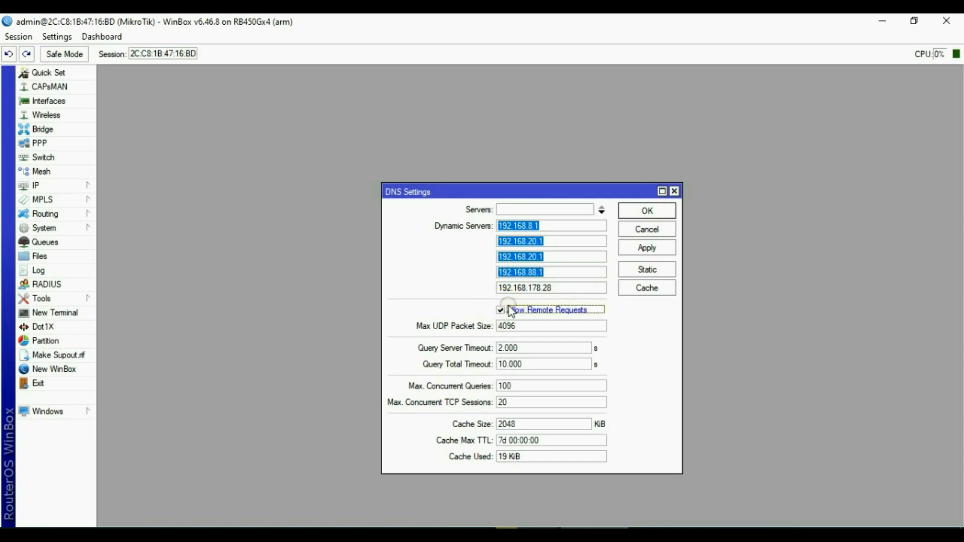
left_click(648, 253)
left_click(647, 250)
left_click(647, 211)
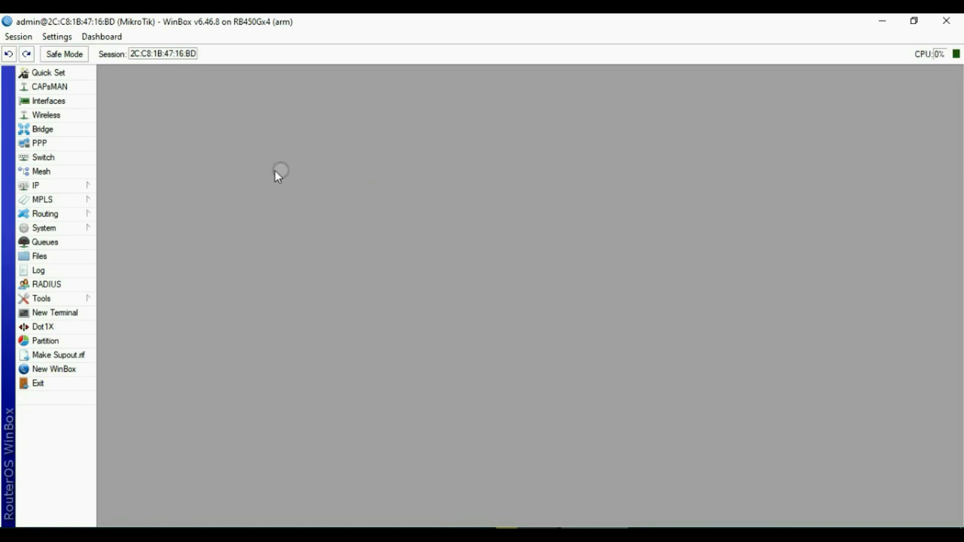
Add a srcnat masquerade NAT rule with out-interface ether2=Orbitproh1.
left_click(45, 189)
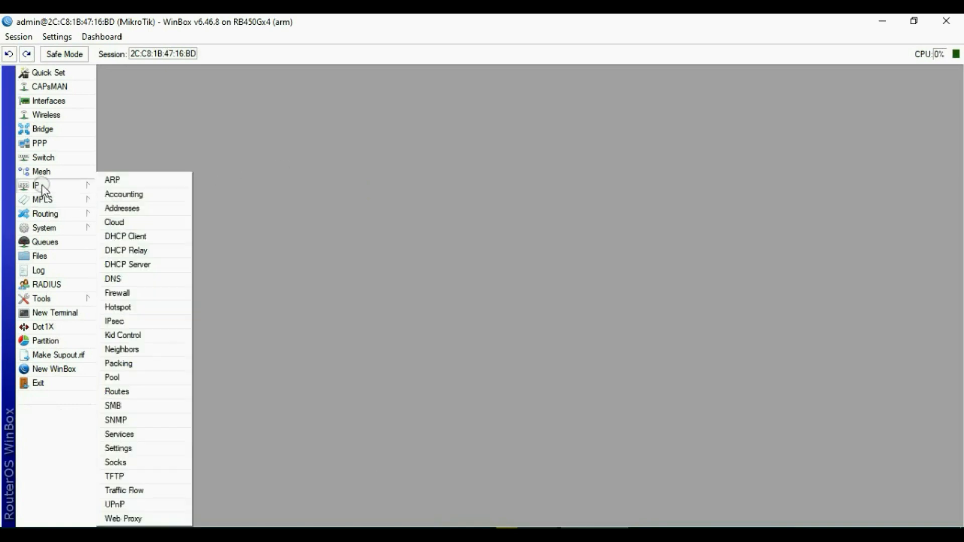
left_click(123, 295)
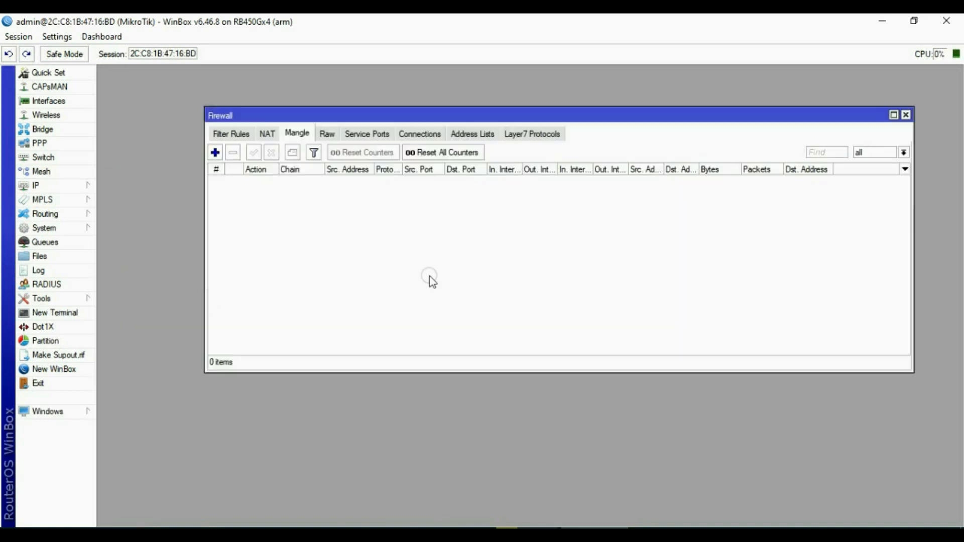
left_click(267, 134)
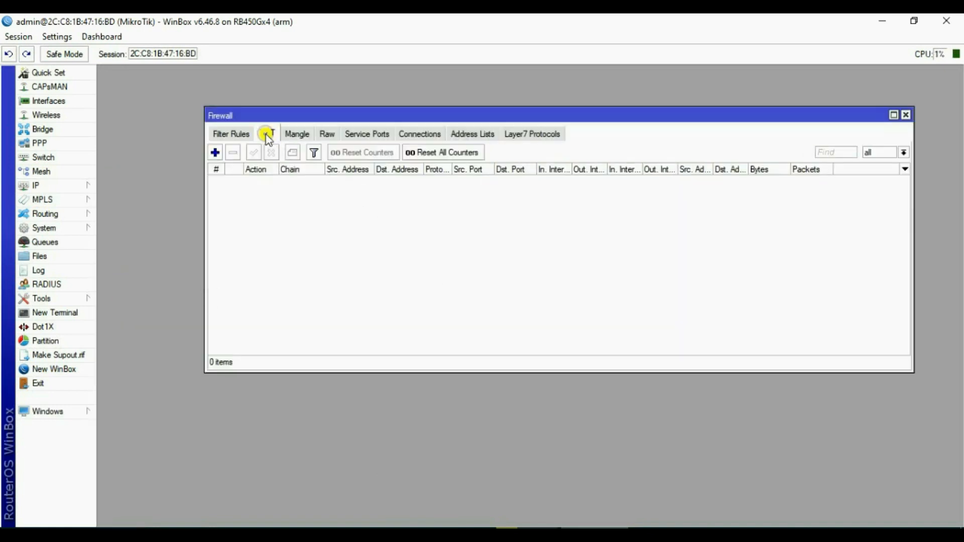
left_click(215, 152)
left_click(422, 153)
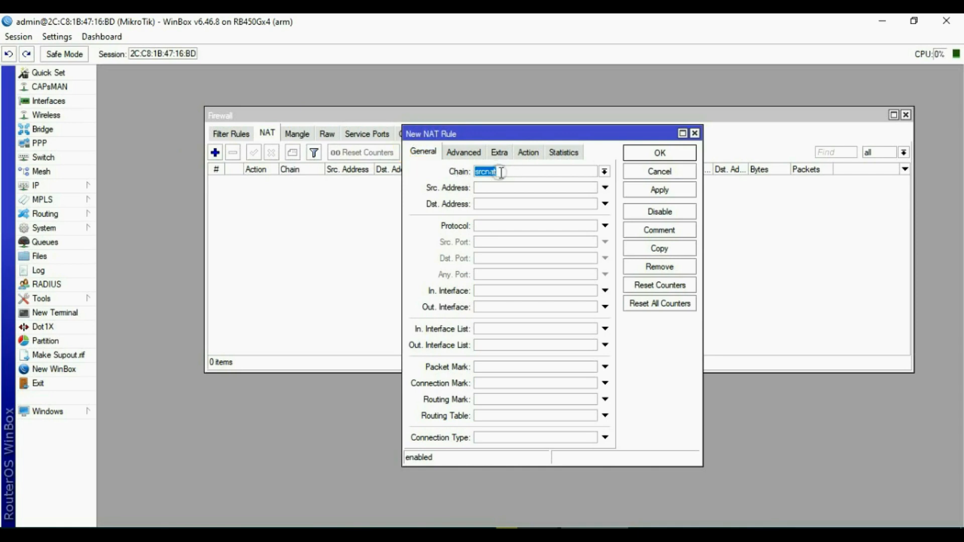
left_click(605, 307)
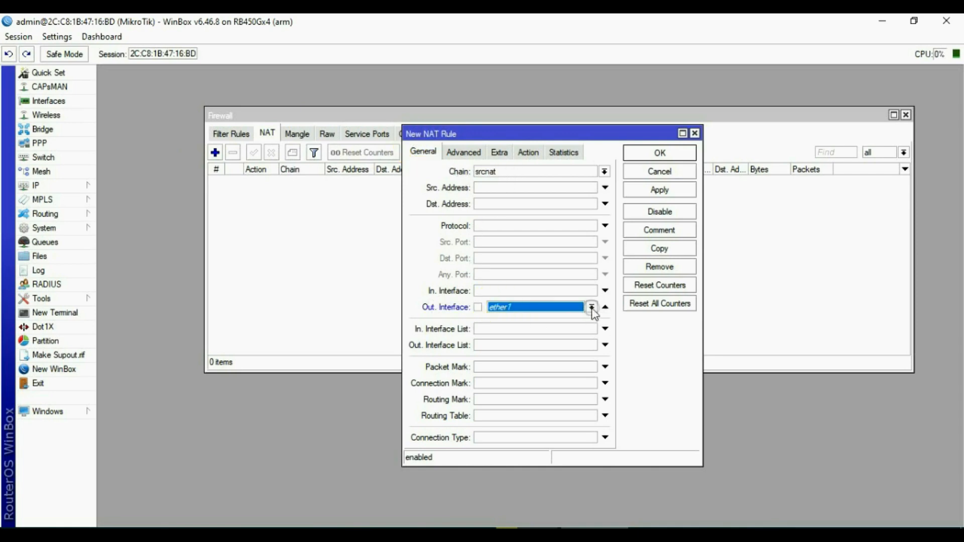
left_click(592, 307)
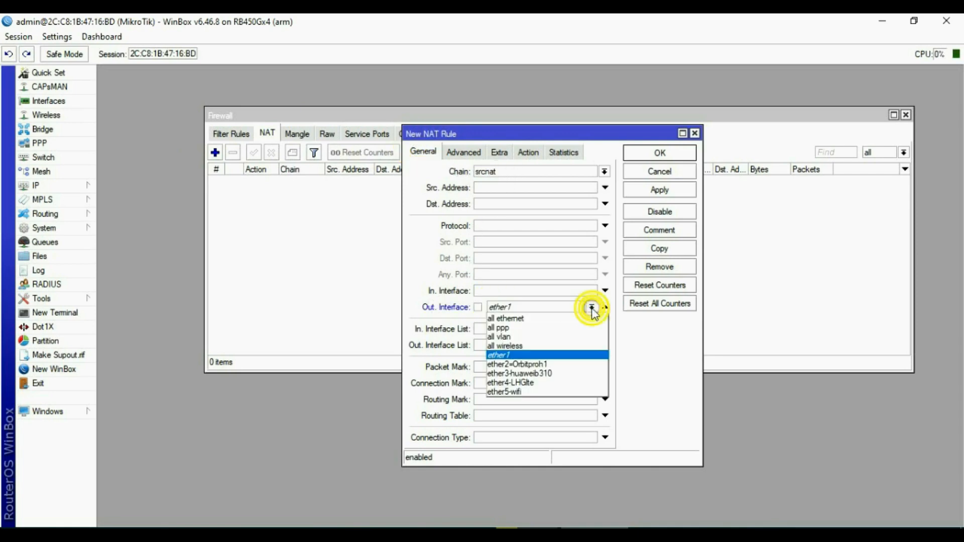
left_click(522, 364)
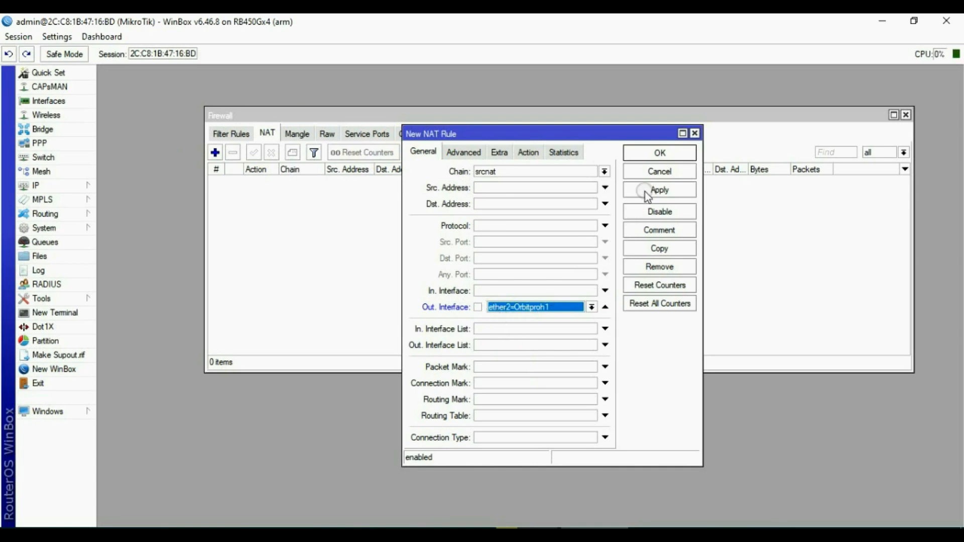
left_click(532, 152)
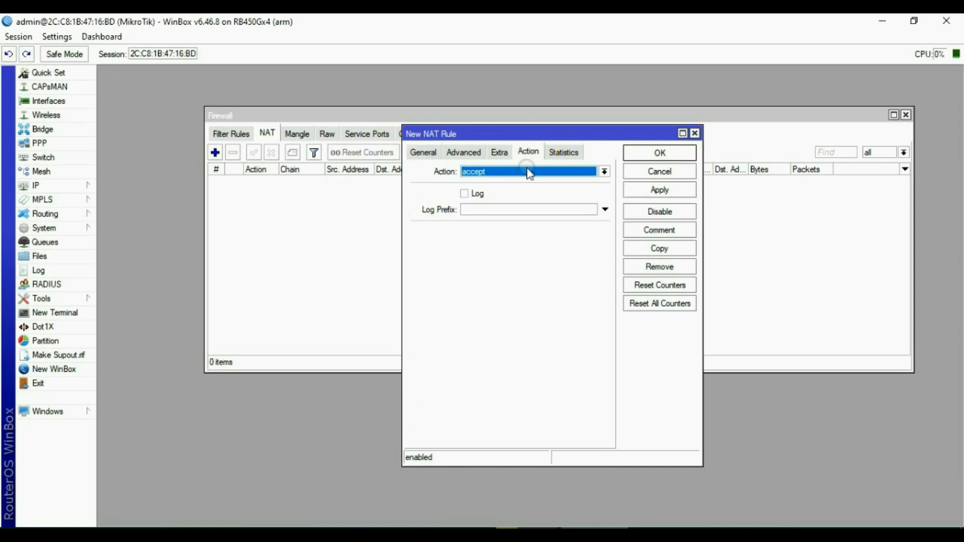
left_click(526, 170)
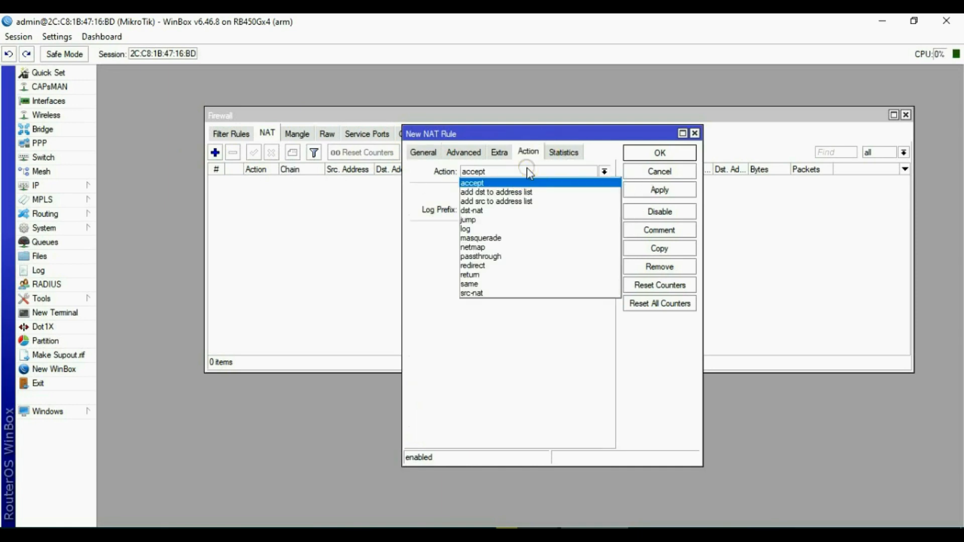
left_click(513, 239)
left_click(656, 190)
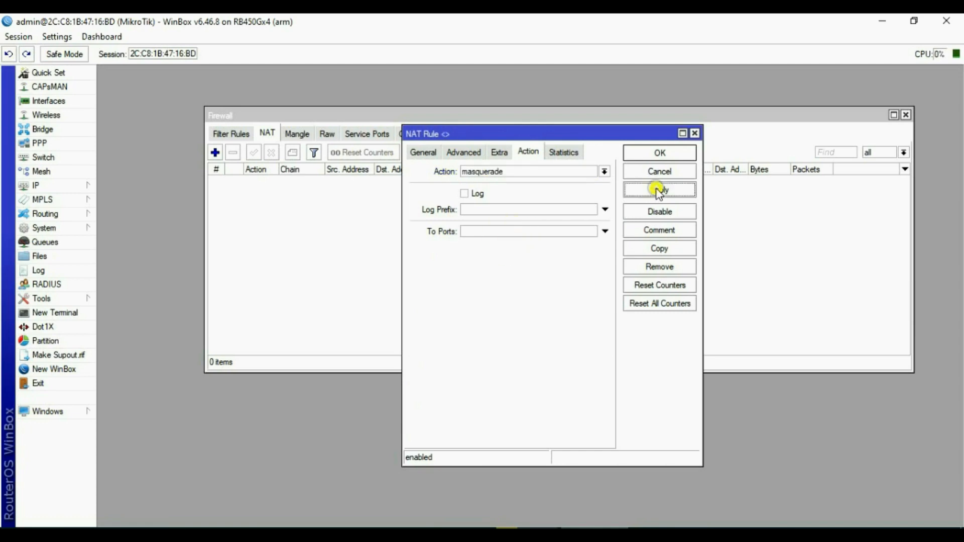
left_click(660, 153)
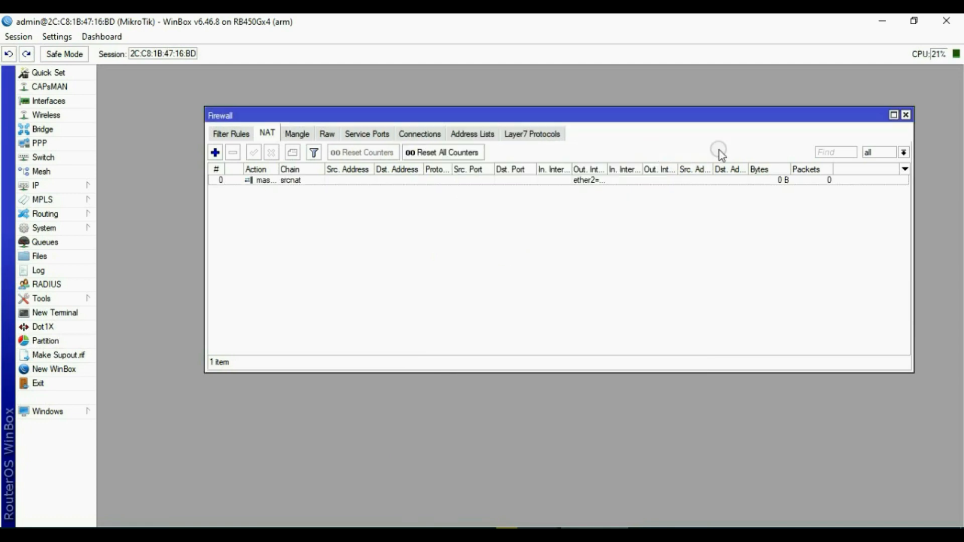
Add a masquerade NAT rule with out-interface ether3-huaweib310.
left_click(215, 152)
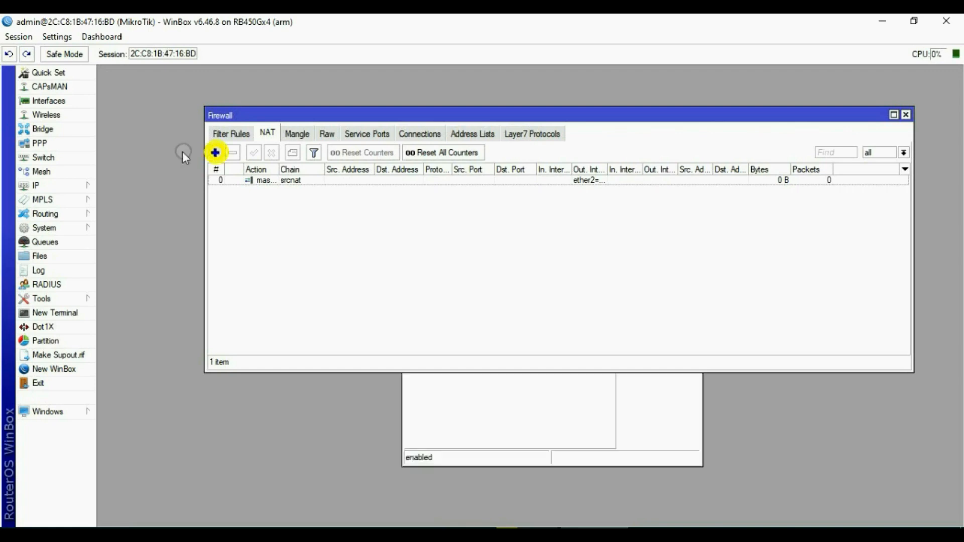
left_click(423, 153)
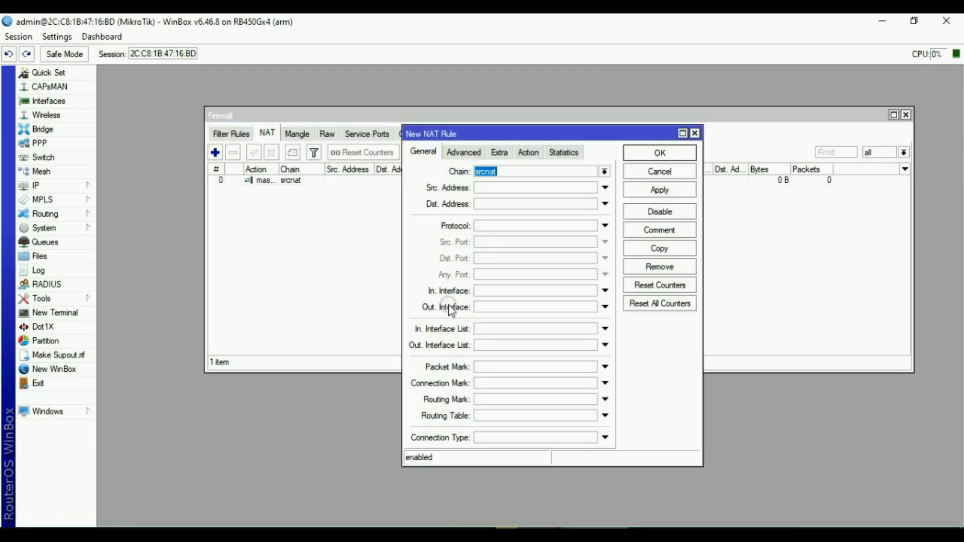
left_click(605, 307)
left_click(592, 307)
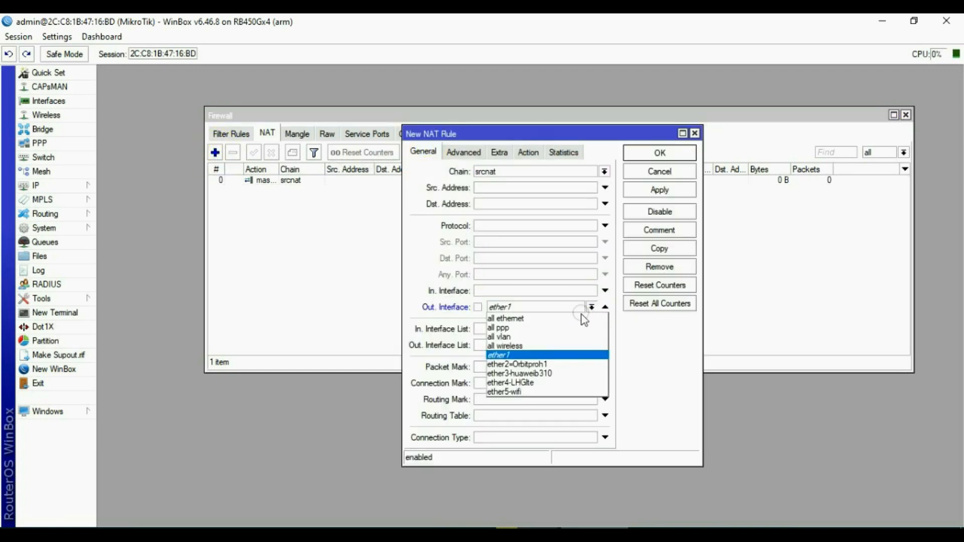
left_click(536, 375)
left_click(529, 152)
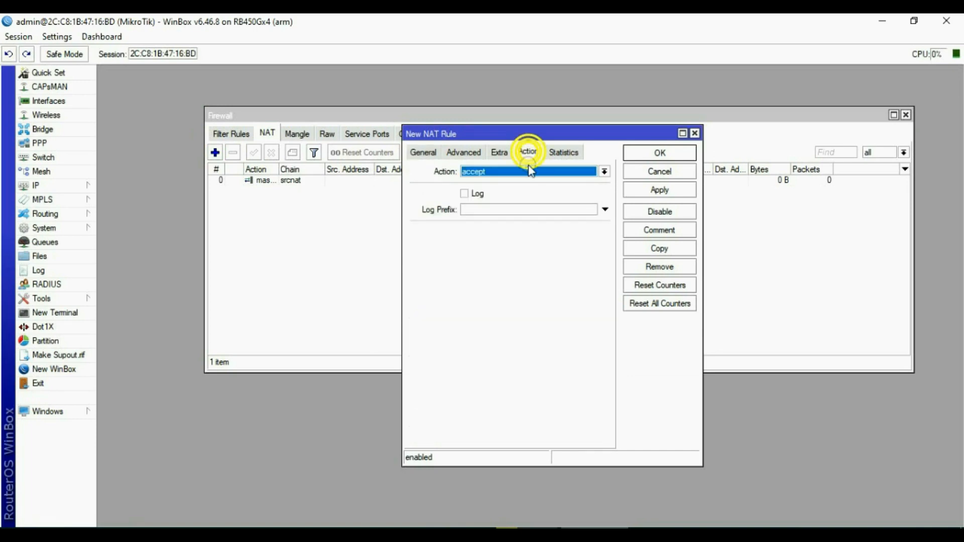
left_click(523, 171)
left_click(512, 239)
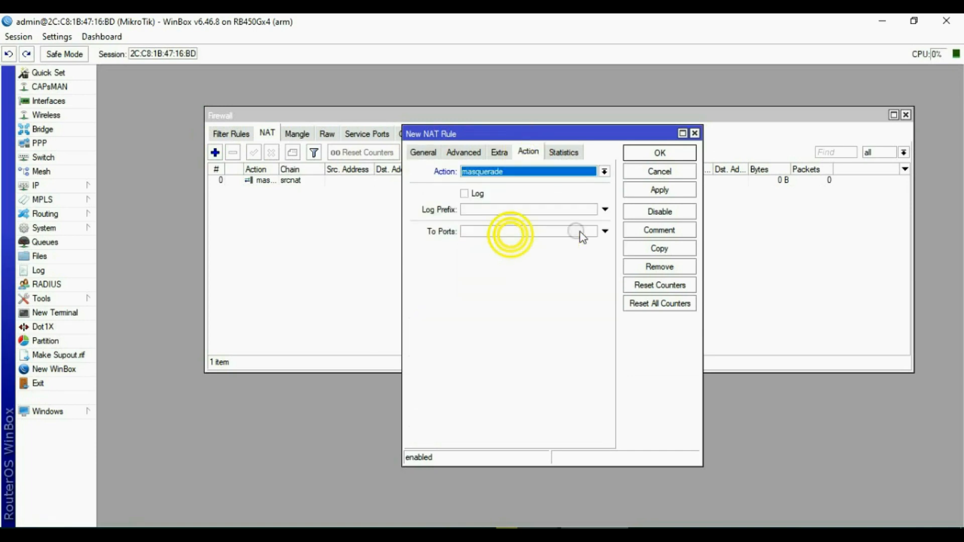
left_click(658, 190)
left_click(654, 156)
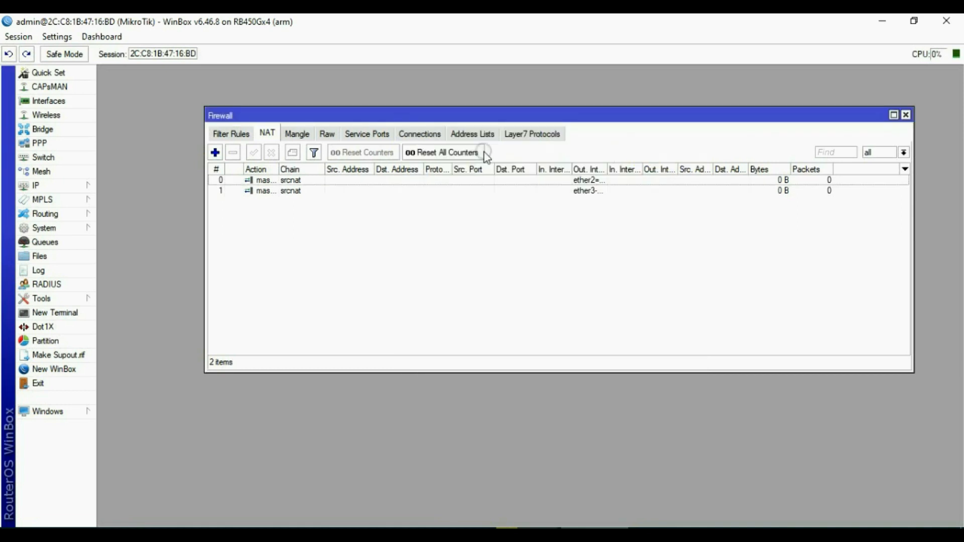
Add a masquerade NAT rule with out-interface ether4-LHGlte and close the Firewall window.
left_click(215, 153)
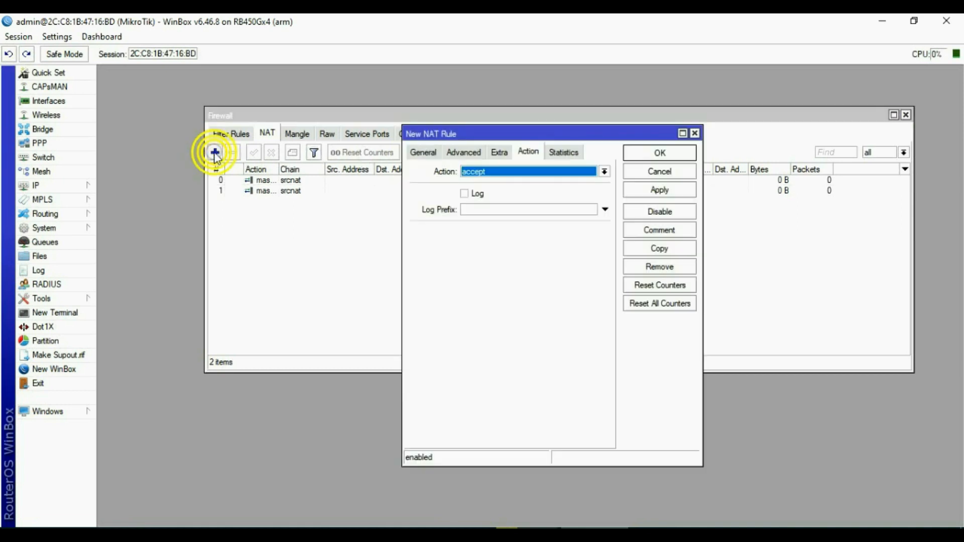
left_click(423, 152)
left_click(491, 307)
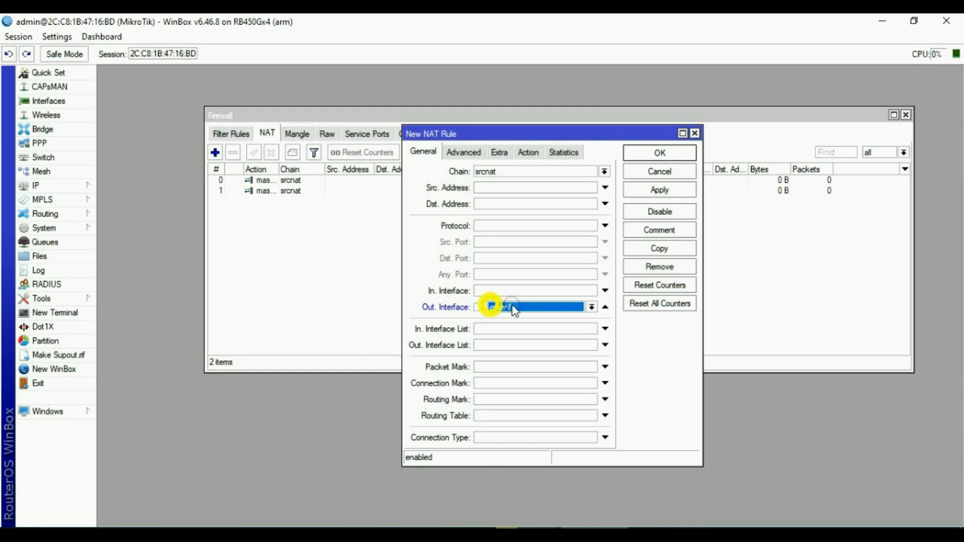
left_click(592, 307)
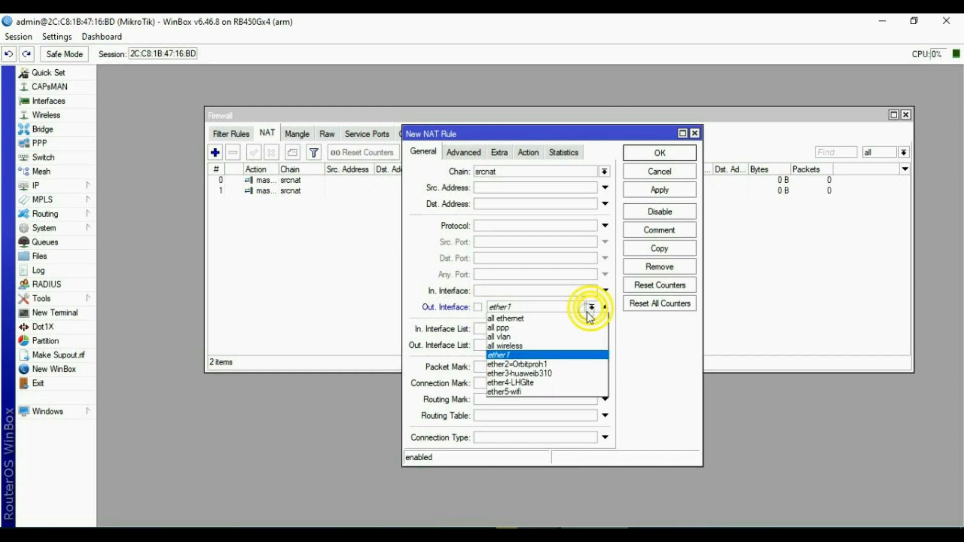
left_click(536, 383)
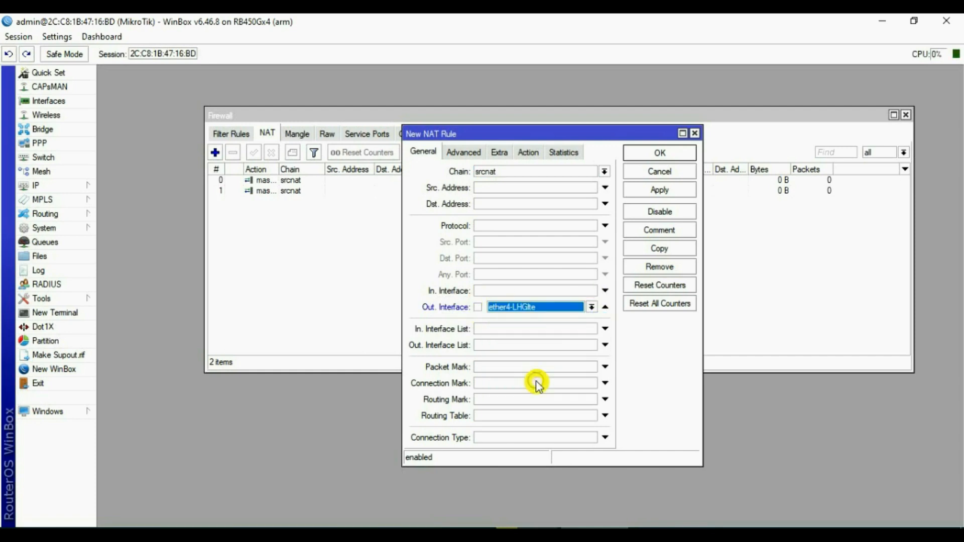
left_click(529, 152)
left_click(529, 172)
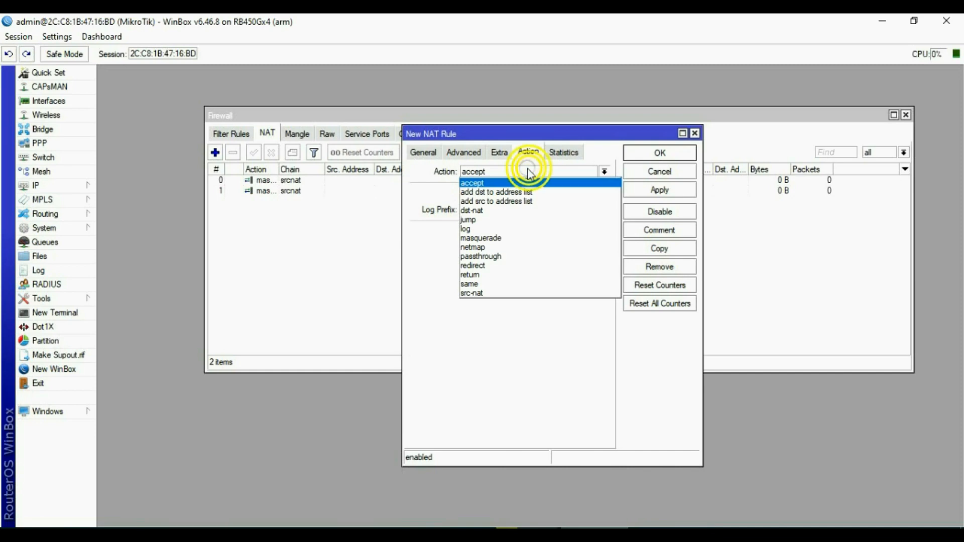
left_click(501, 239)
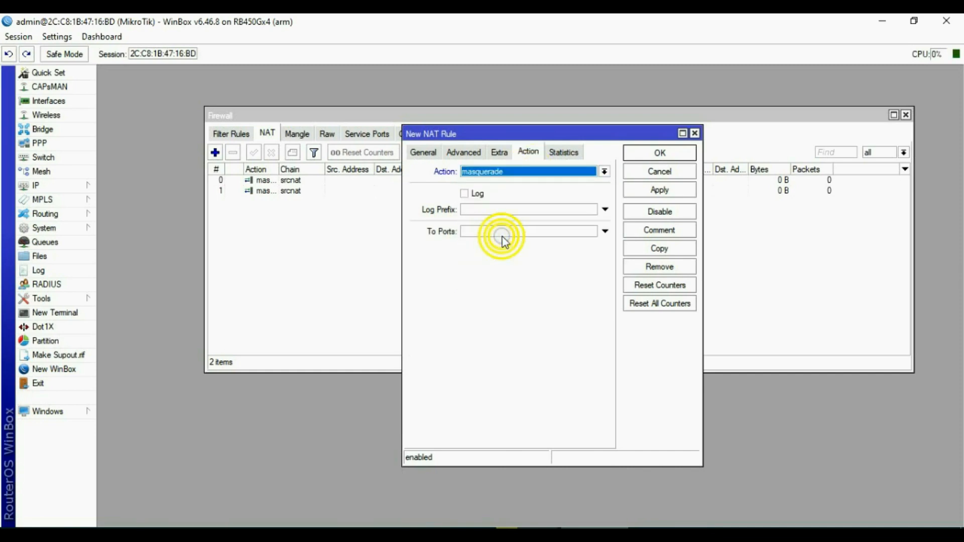
left_click(661, 190)
left_click(661, 154)
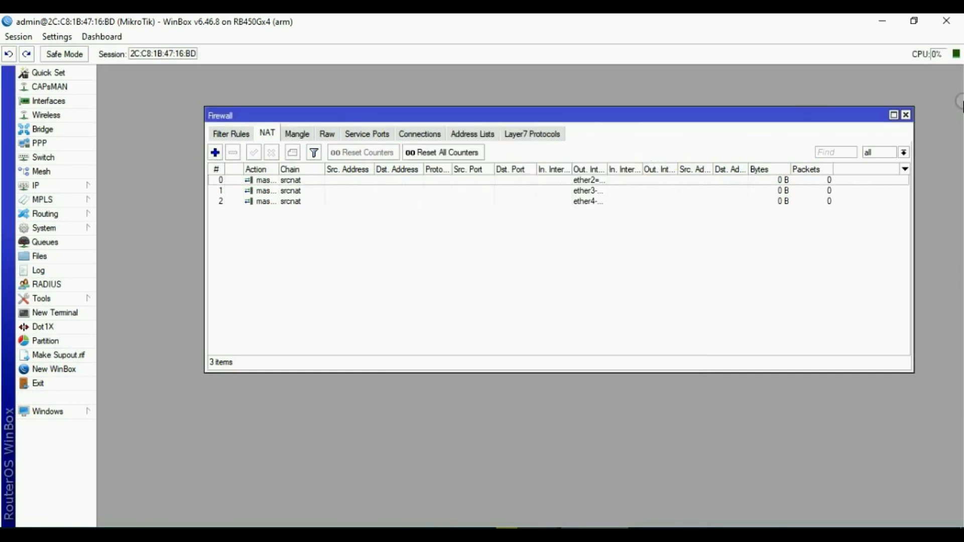
left_click(906, 115)
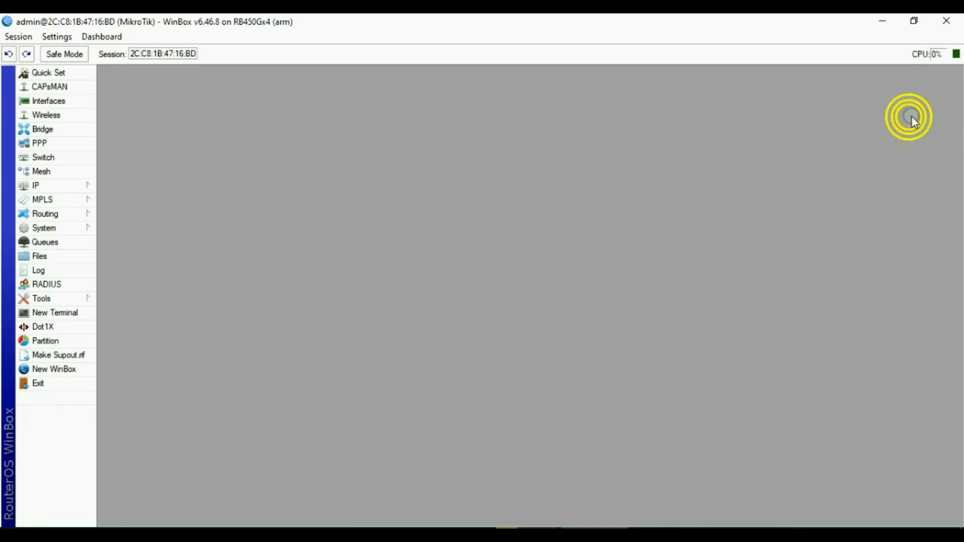
Create a 0.0.0.0/0 route via gateway 192.168.8.1 with ping gateway check and distance 2.
left_click(54, 187)
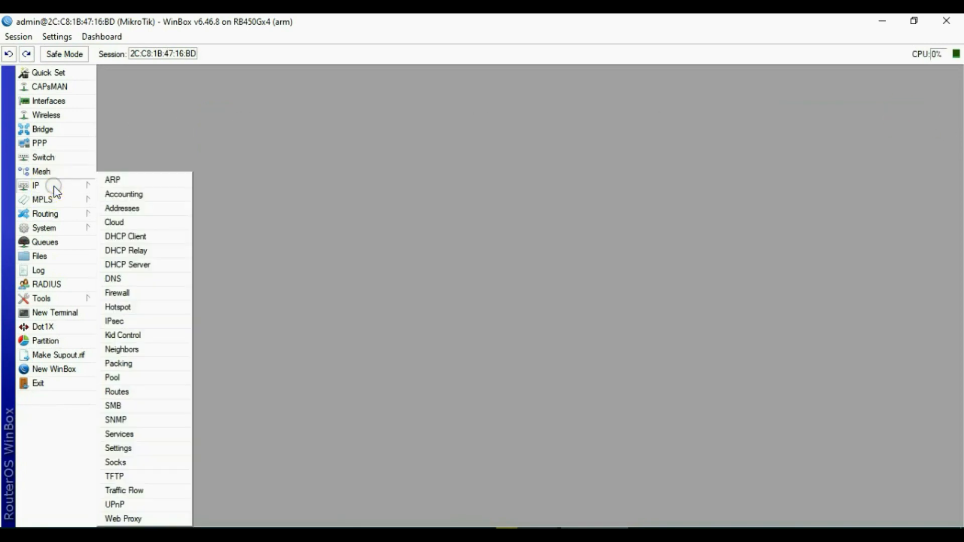
left_click(129, 395)
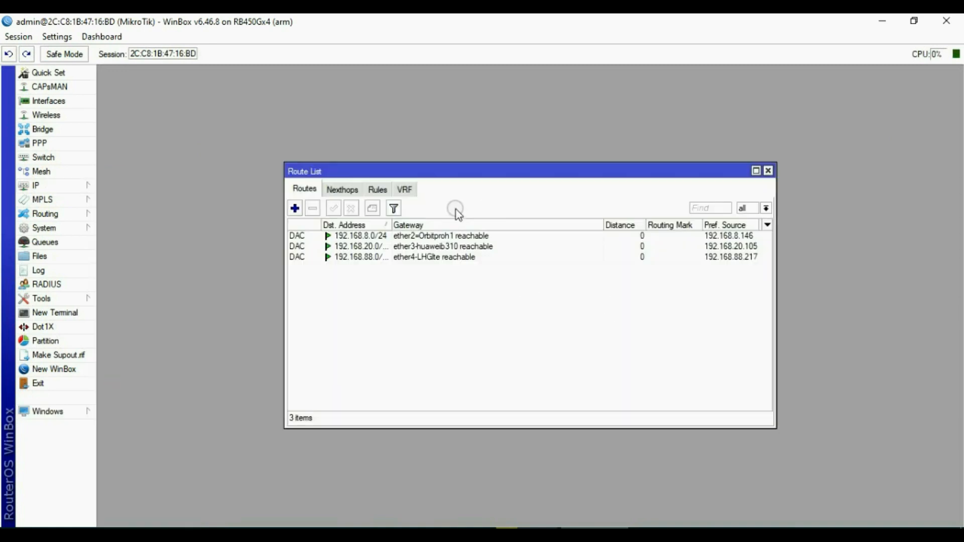
left_click(296, 208)
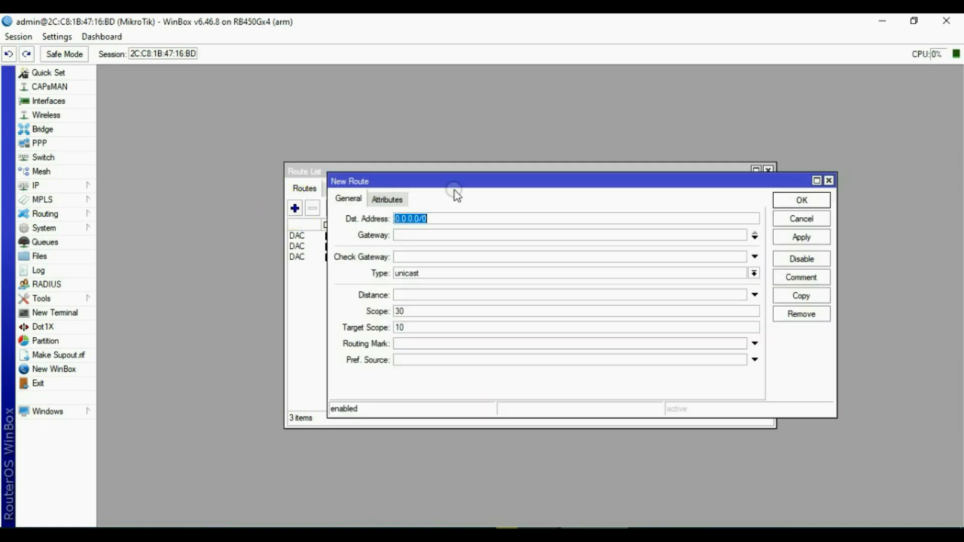
left_click_drag(460, 181, 466, 283)
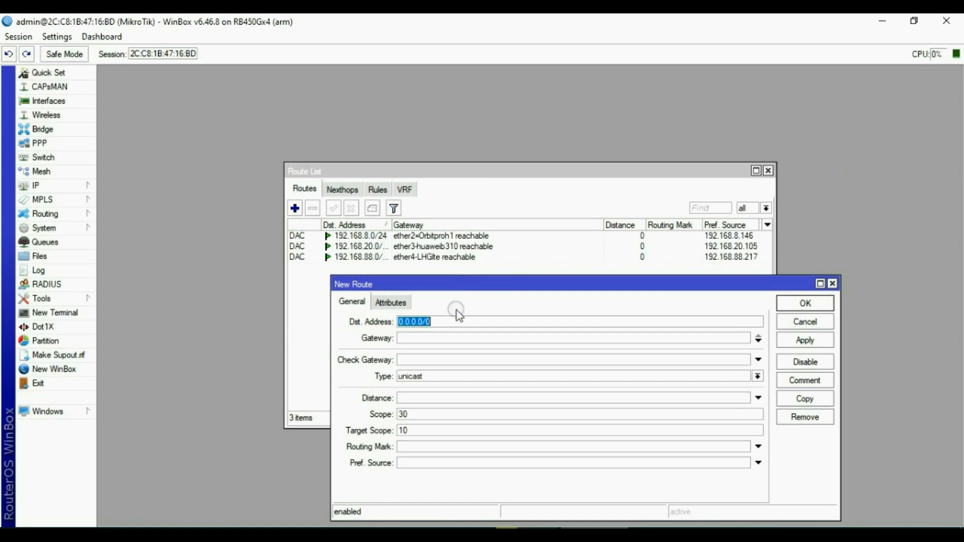
left_click(438, 339)
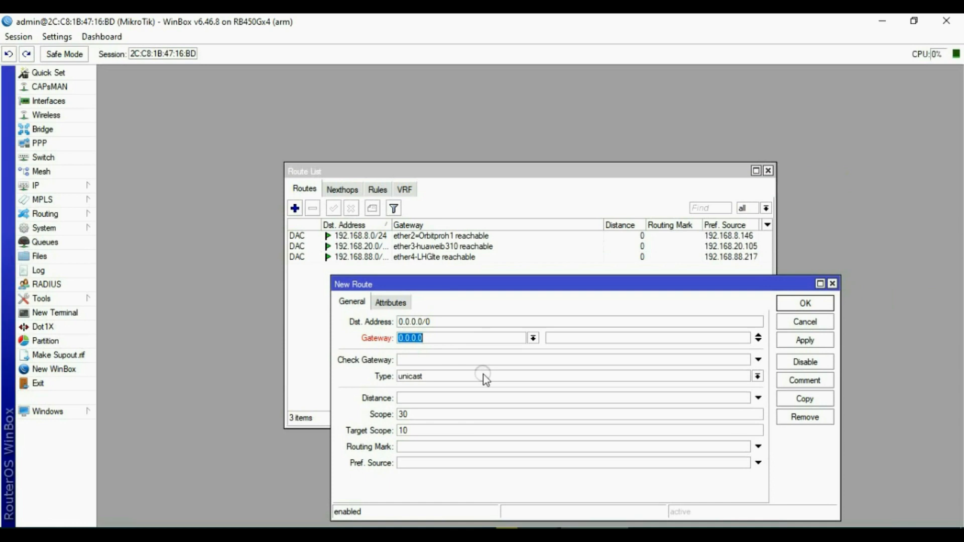
type("192.168.8.1")
left_click(420, 361)
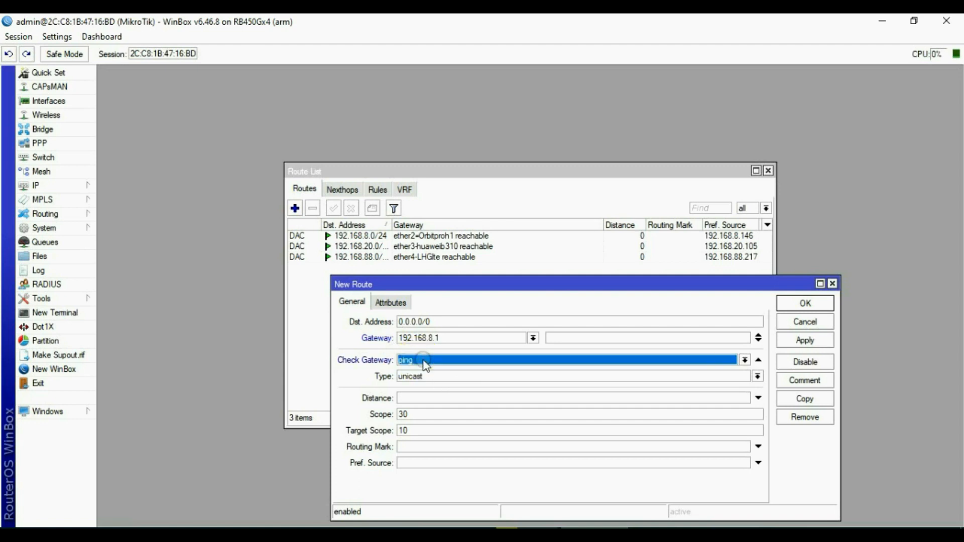
left_click(430, 362)
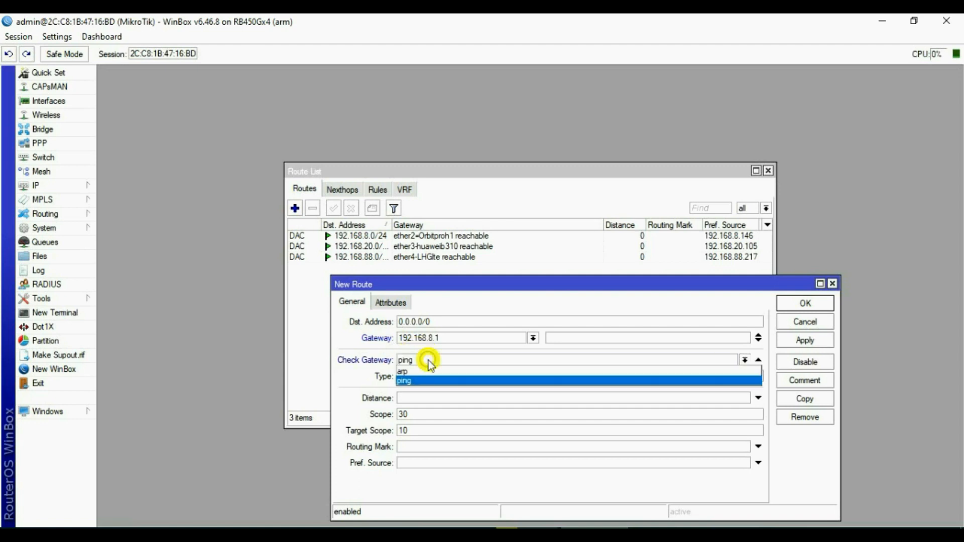
left_click(413, 381)
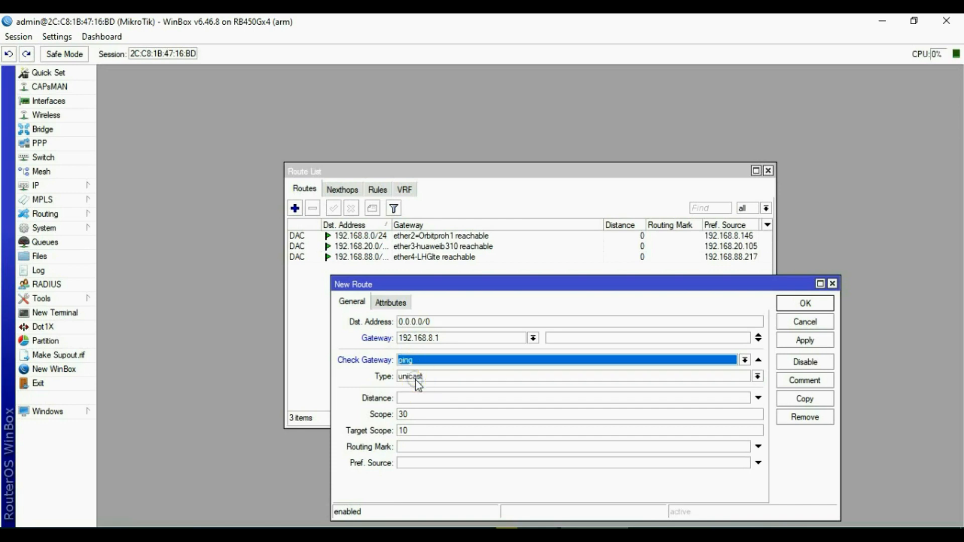
left_click(420, 399)
type("2")
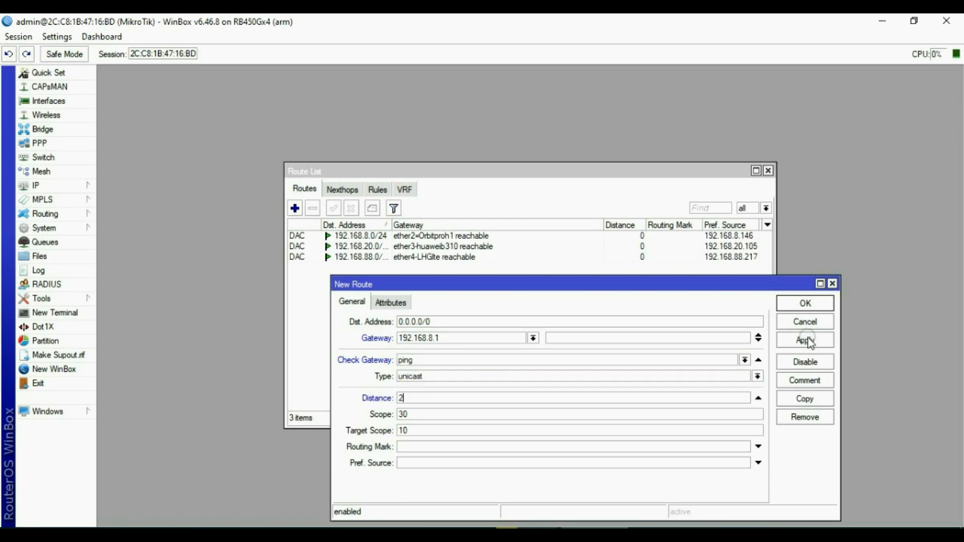
left_click(806, 339)
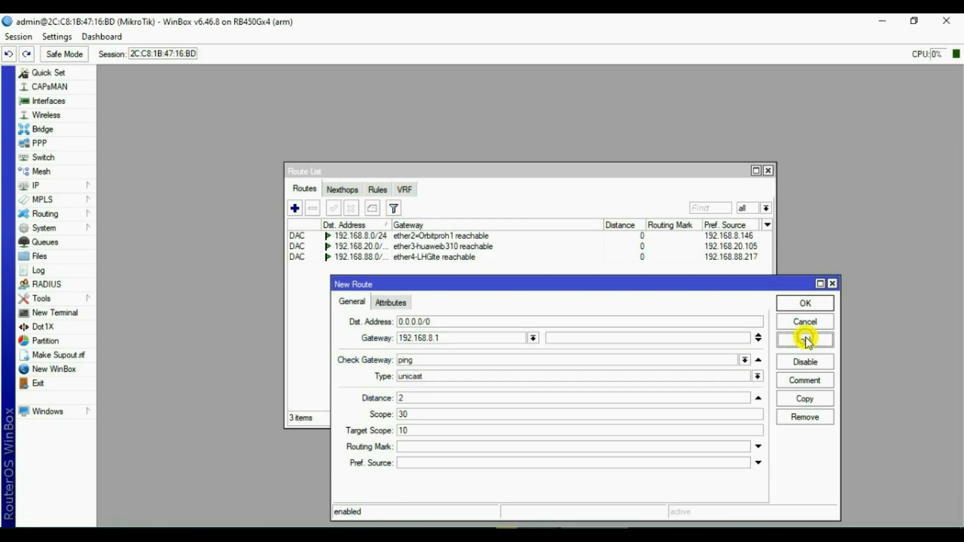
Add a ping-checked default route via 192.168.20.1 with distance 3.
left_click(805, 303)
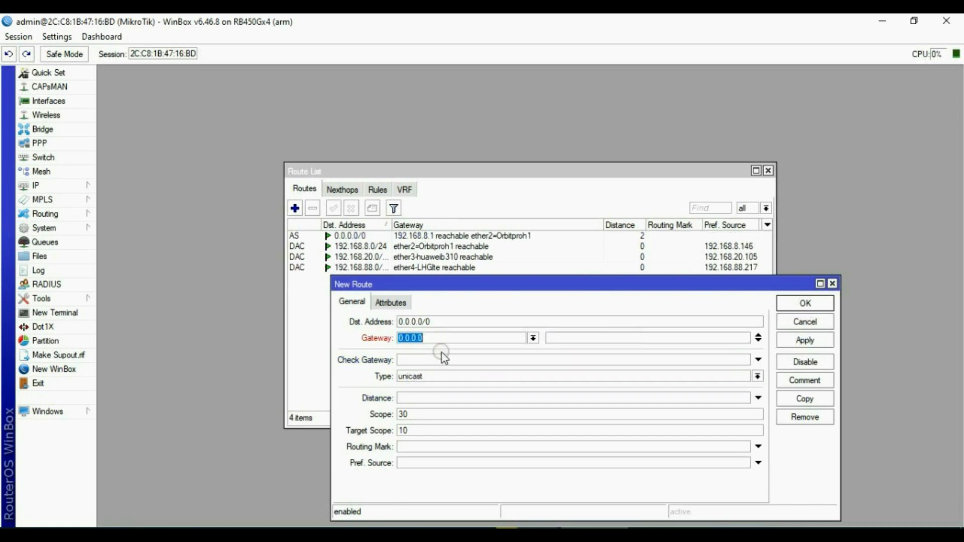
type("192.168.20.1")
left_click(423, 361)
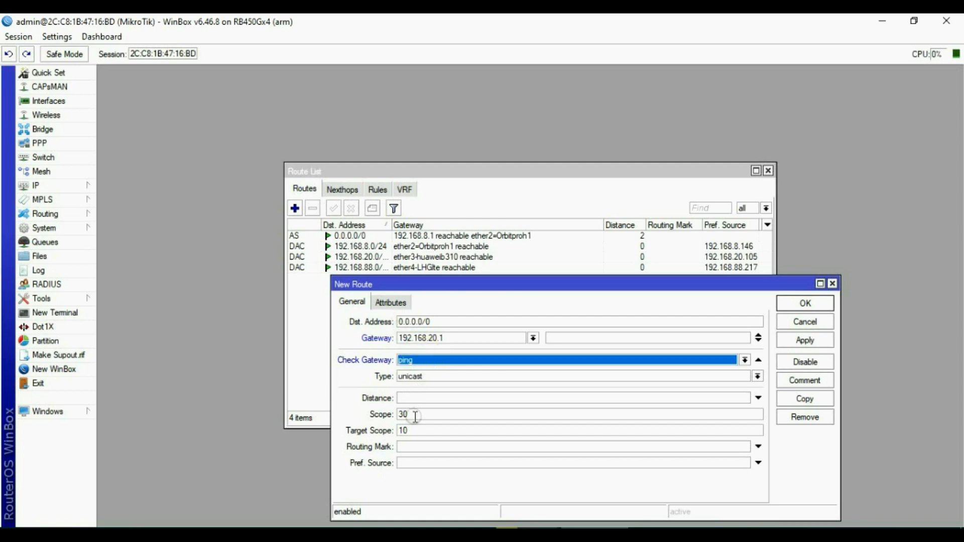
left_click(408, 399)
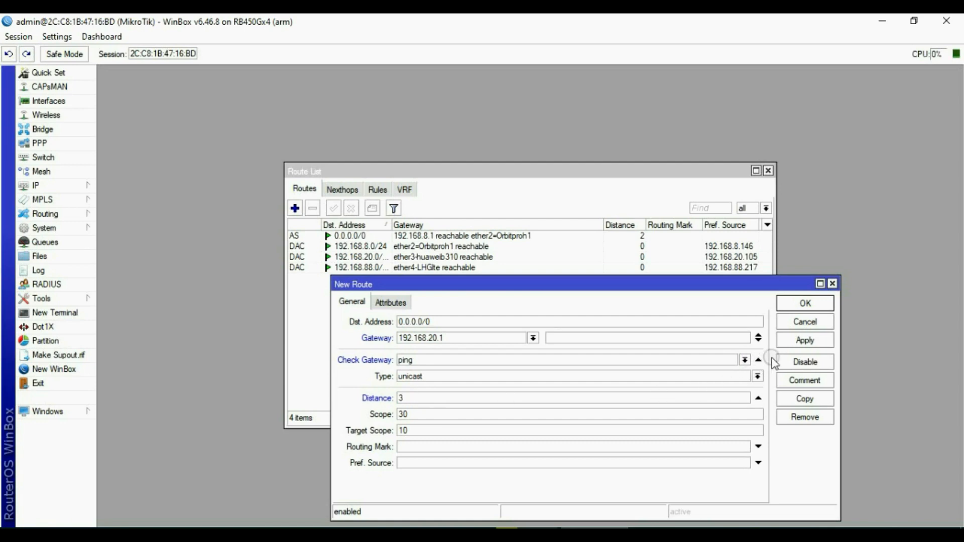
left_click(806, 340)
left_click(807, 304)
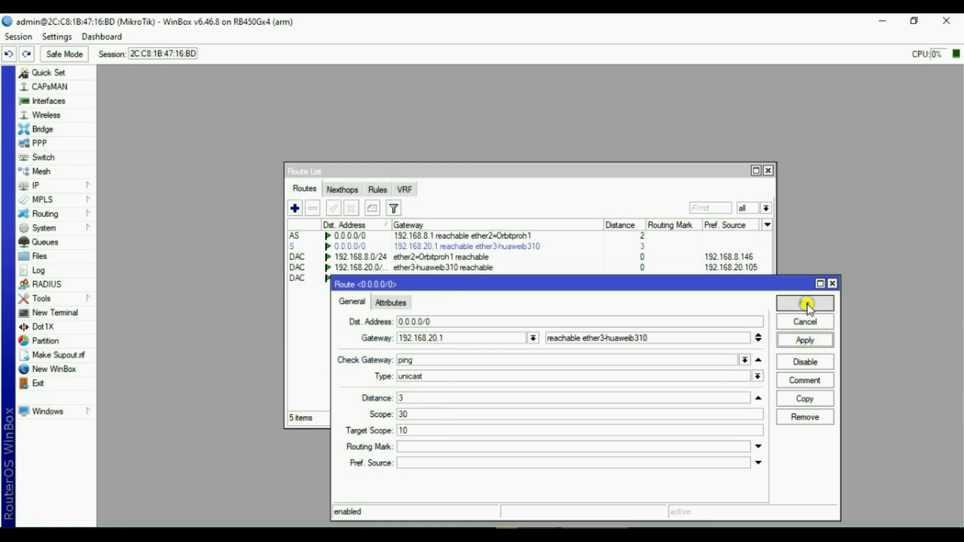
Add a ping-checked default route via 192.168.88.1 with distance 4.
left_click(295, 208)
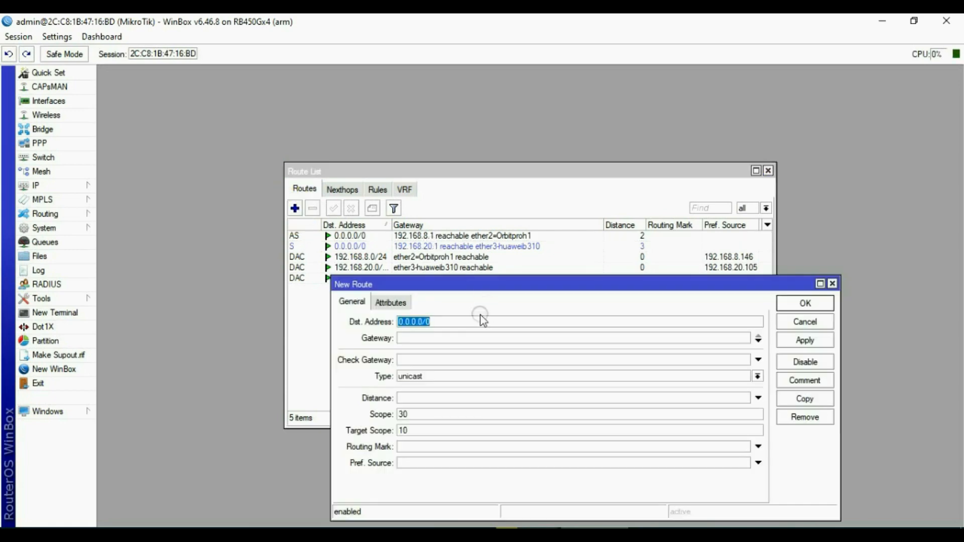
left_click(437, 339)
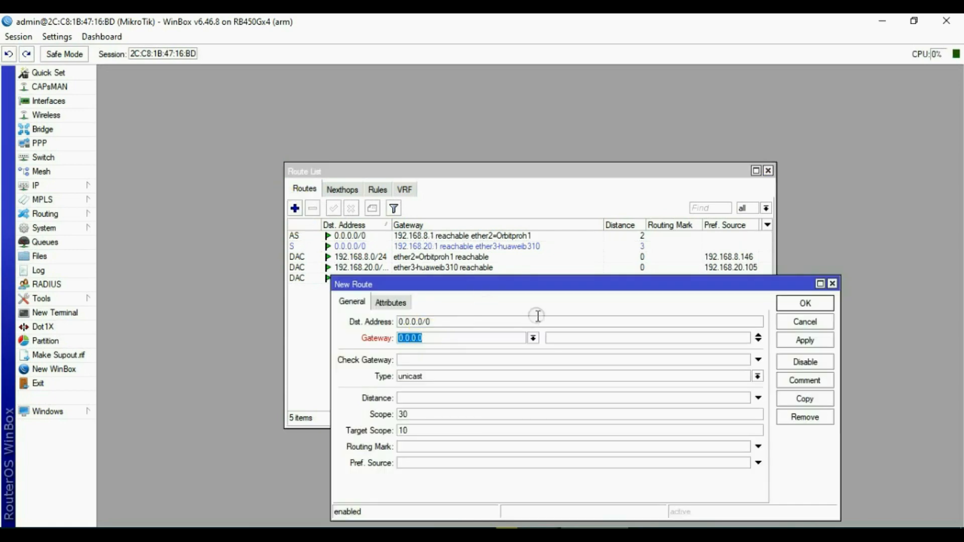
mouse_move(565, 284)
left_mouse_down()
mouse_move(555, 322)
mouse_move(556, 281)
left_mouse_up()
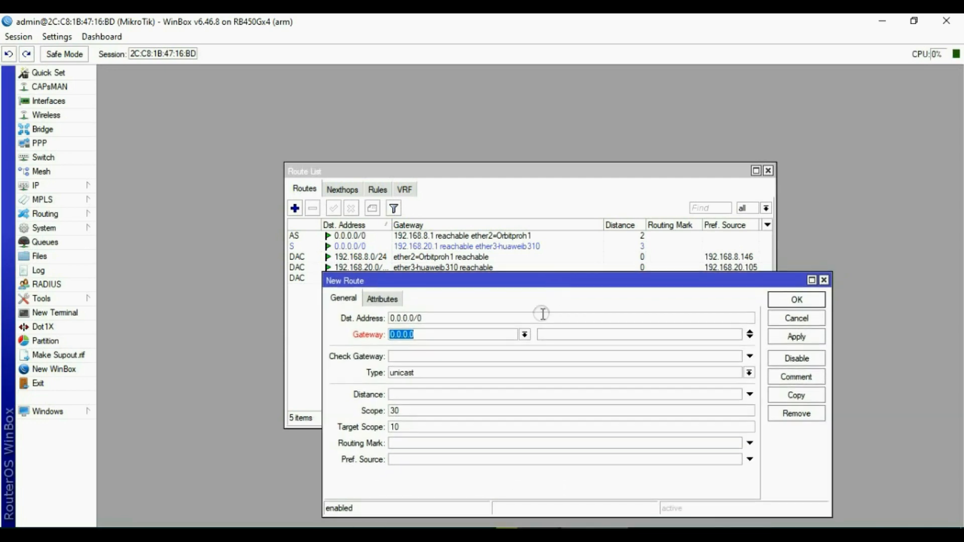
type("192.168.88.1")
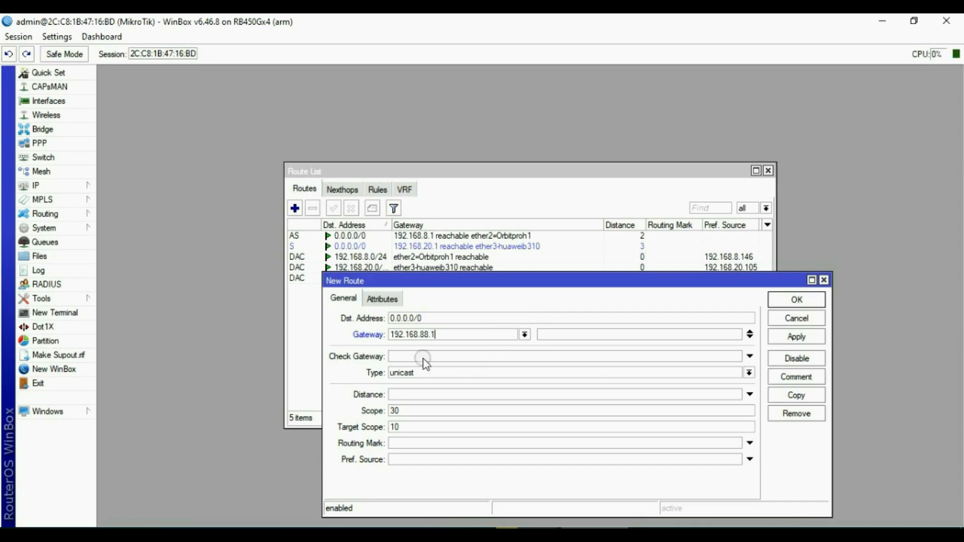
left_click(424, 358)
left_click(403, 395)
left_click(797, 337)
left_click(797, 300)
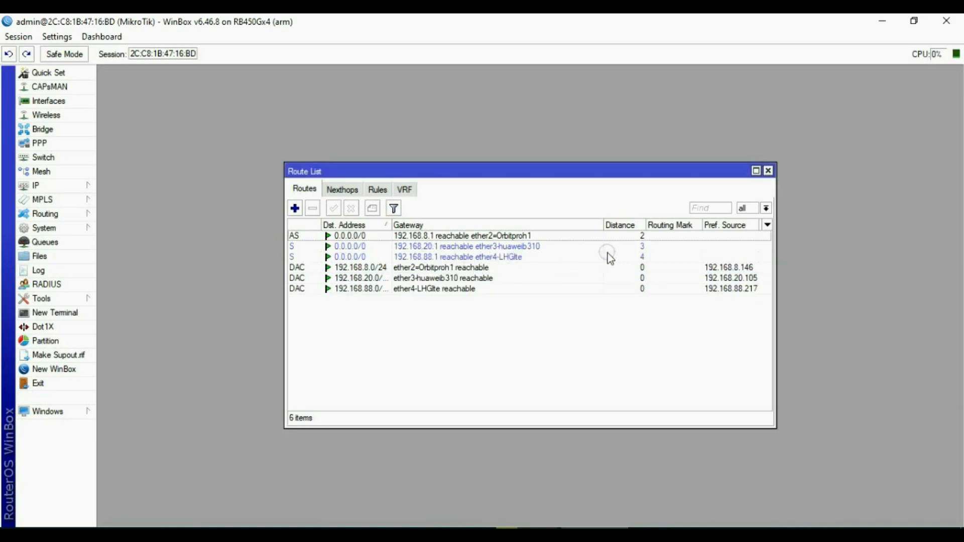
left_click(645, 236)
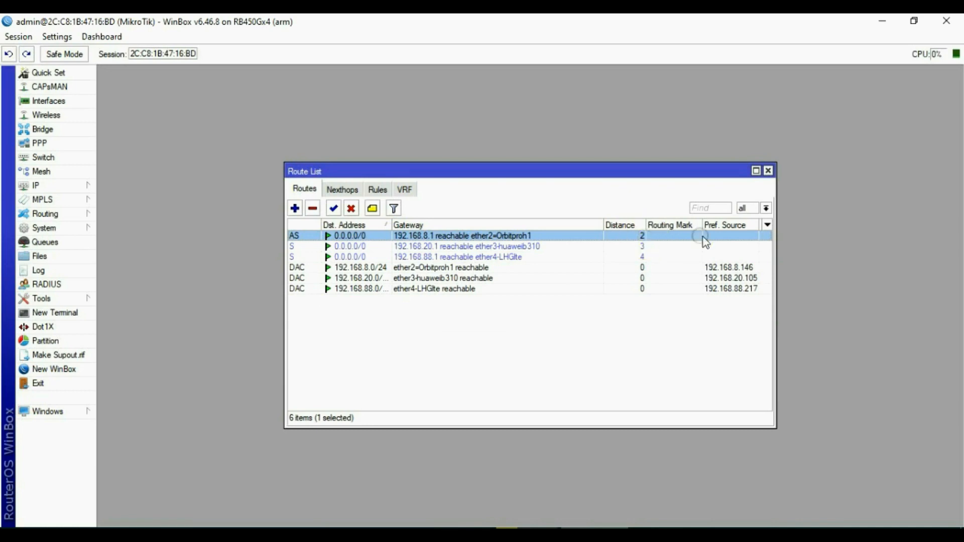
Close the Route List, add address 10.10.10.1/24 on ether5-wifi, then close the Address List.
left_click(768, 171)
left_click(489, 249)
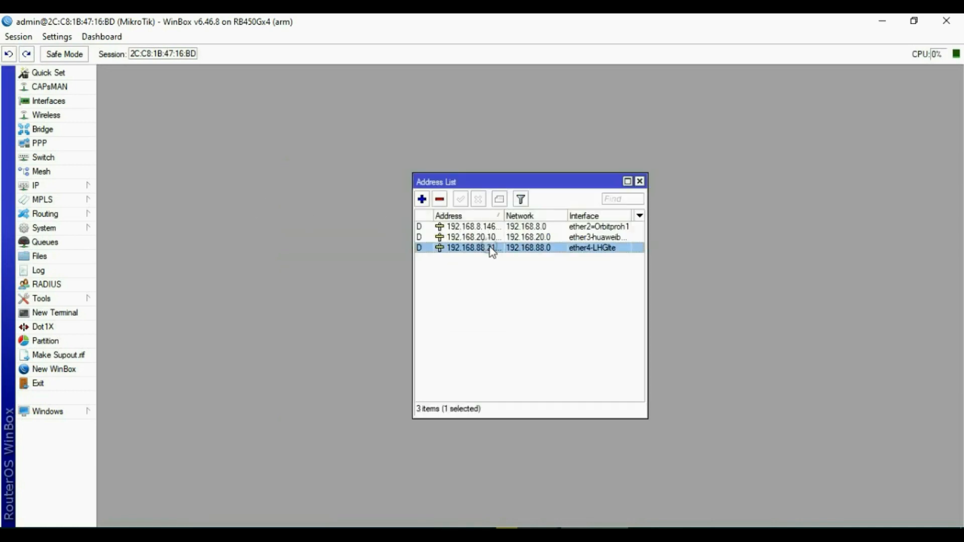
left_click(492, 227)
left_click(422, 200)
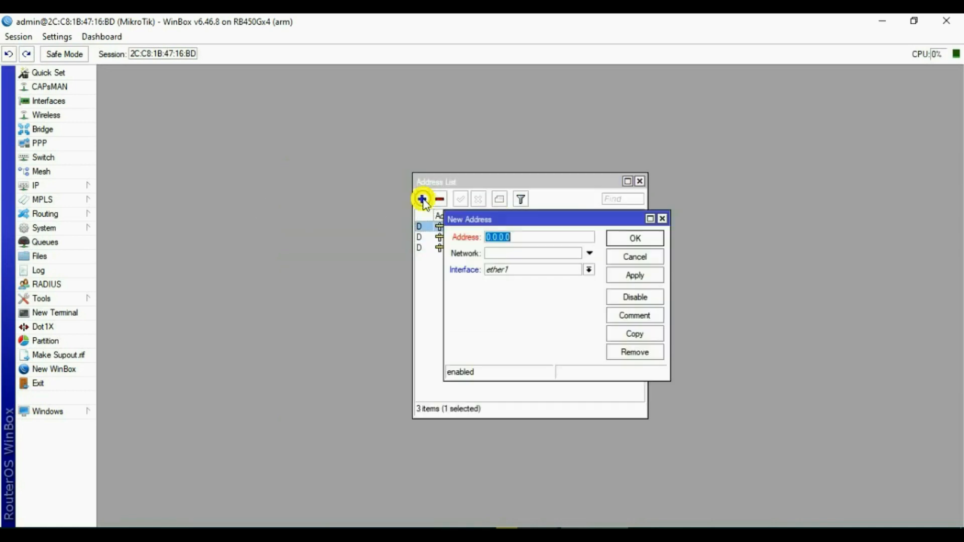
left_click(527, 273)
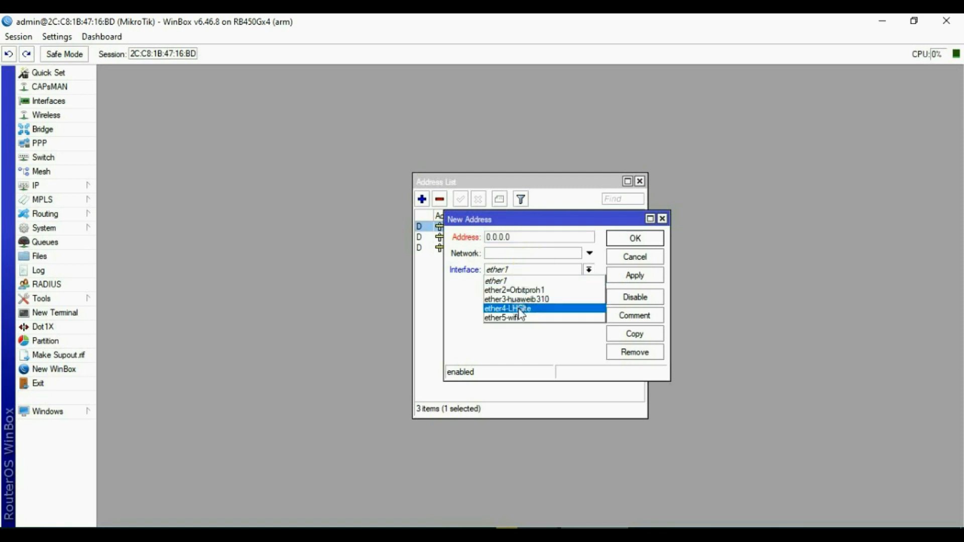
left_click(503, 317)
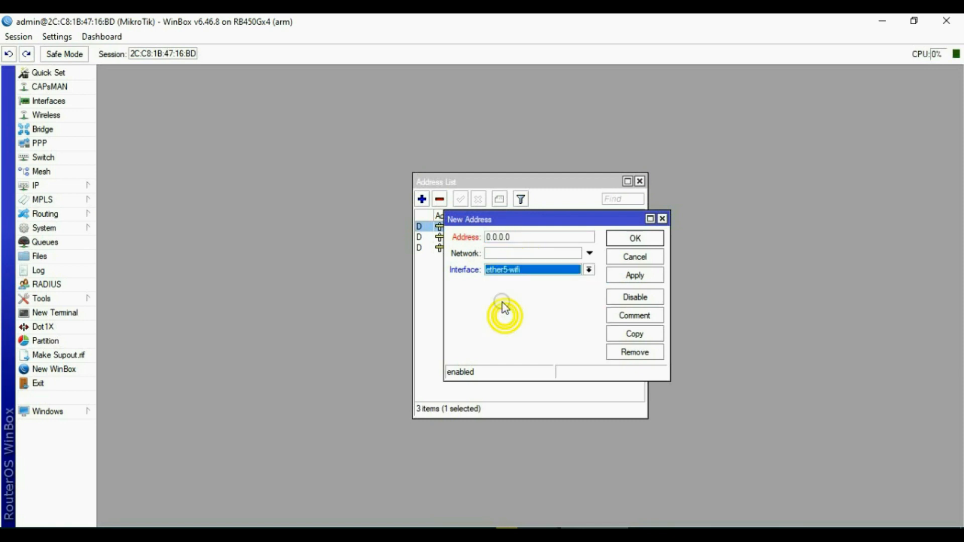
left_click(517, 236)
type("10")
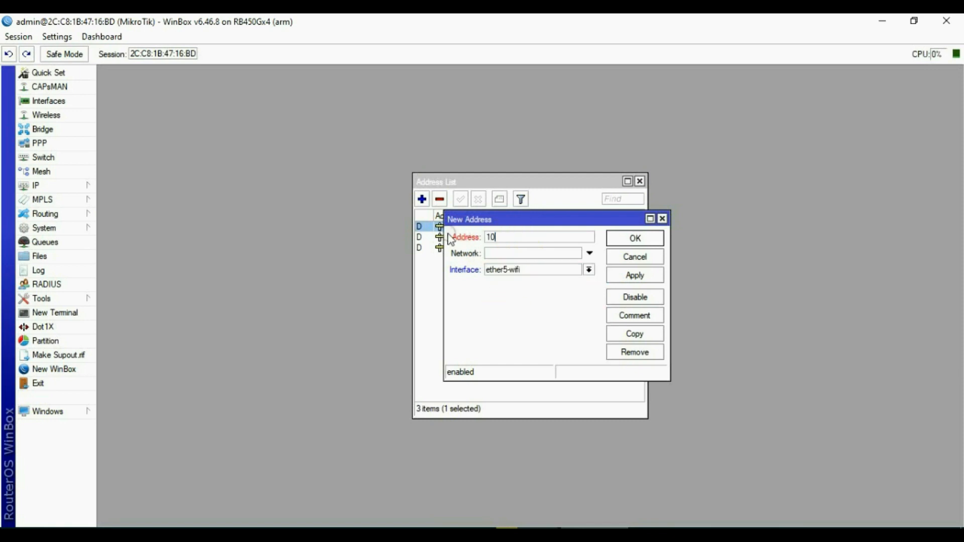
type(".10.10.1/24")
left_click(623, 275)
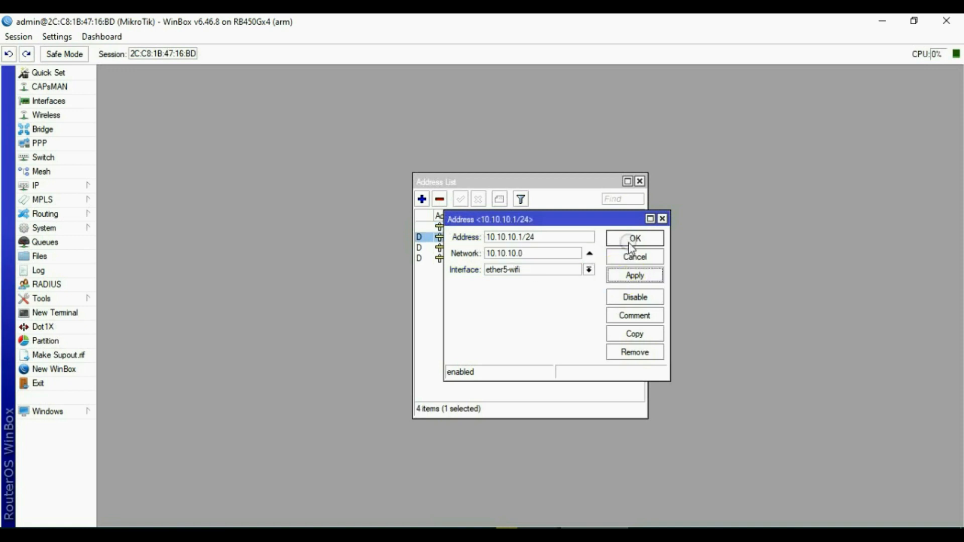
left_click(626, 239)
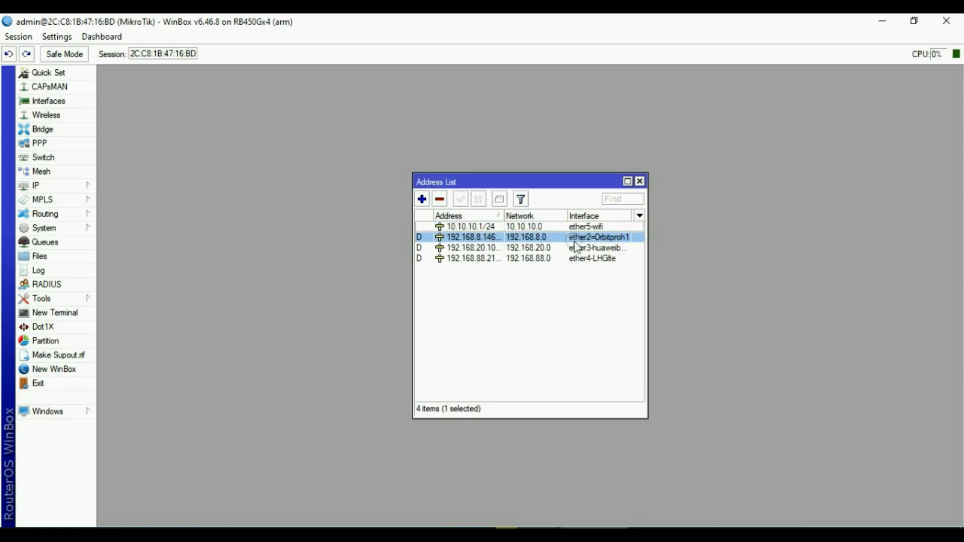
left_click(641, 182)
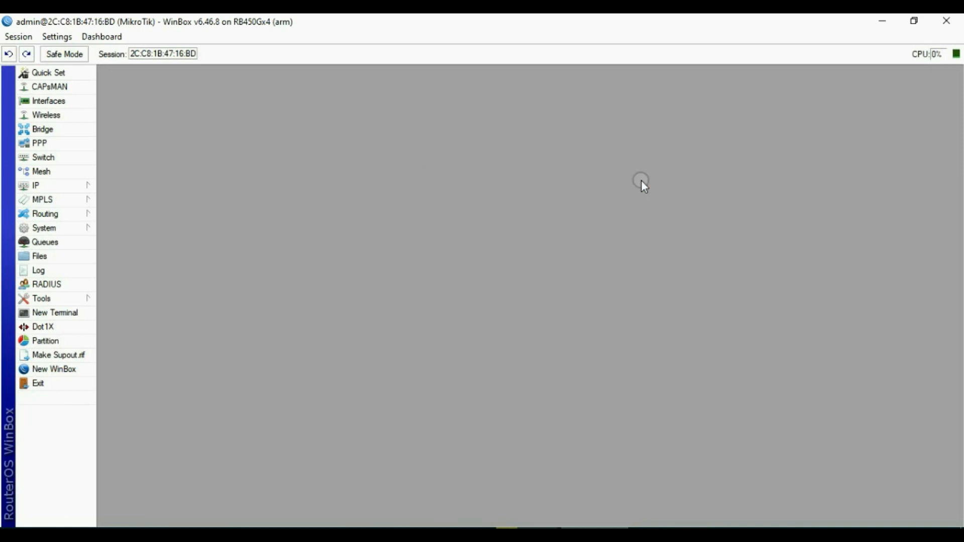
Run Hotspot Setup on ether5-wifi with default address and pool, skipping certificate, SMTP and DNS.
left_click(62, 188)
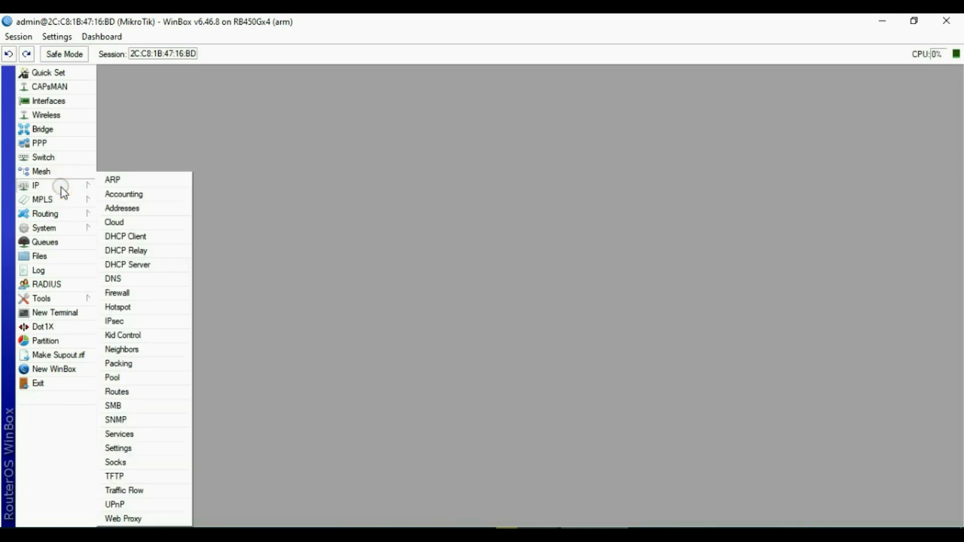
left_click(125, 306)
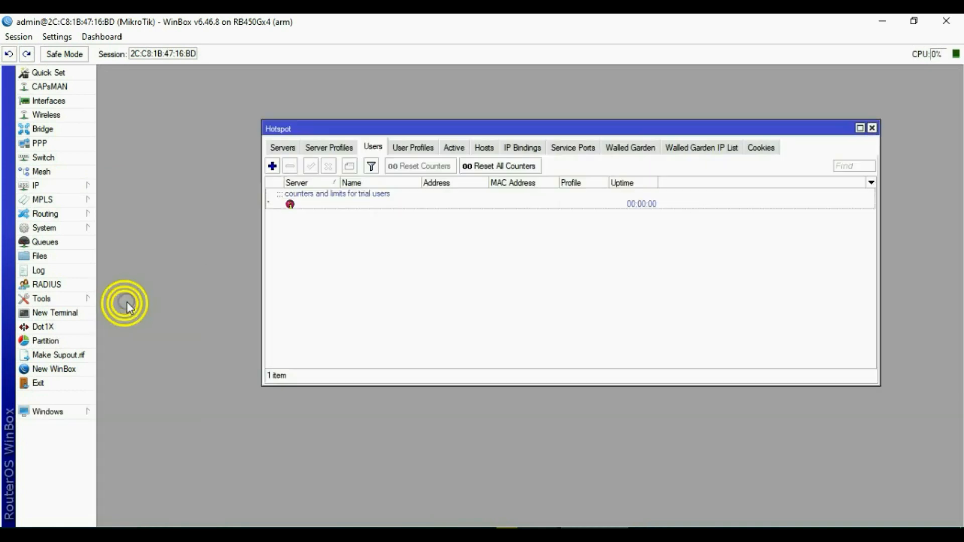
left_click(282, 147)
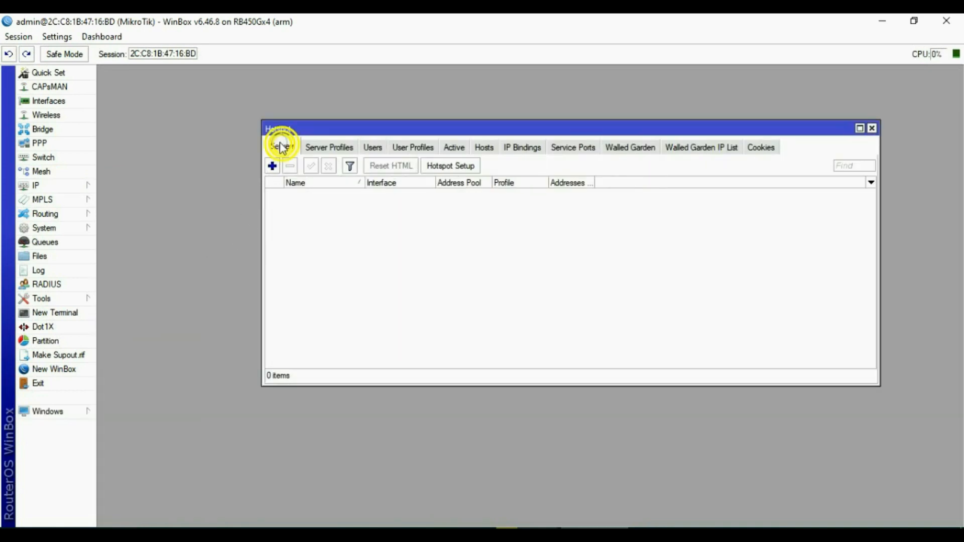
left_click(463, 166)
left_click(533, 286)
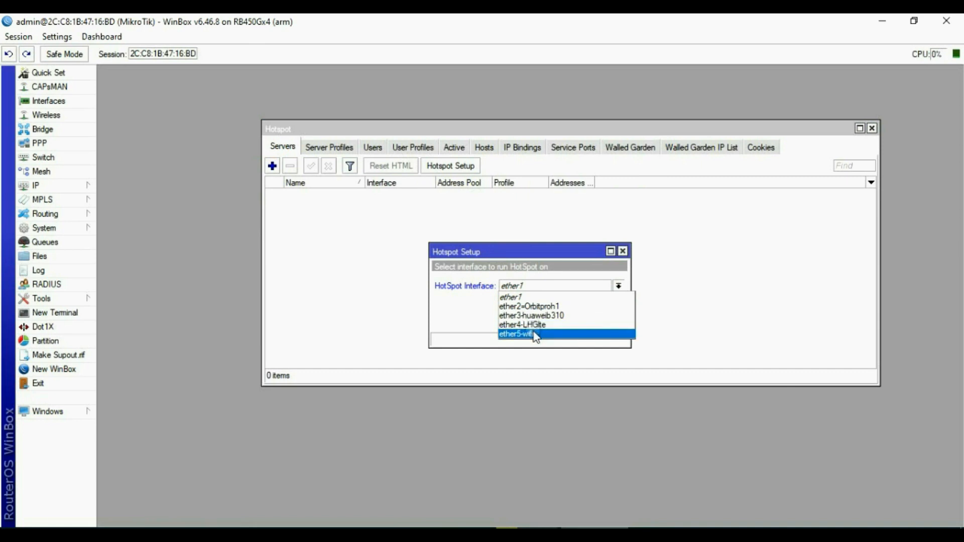
left_click(536, 334)
left_click(574, 326)
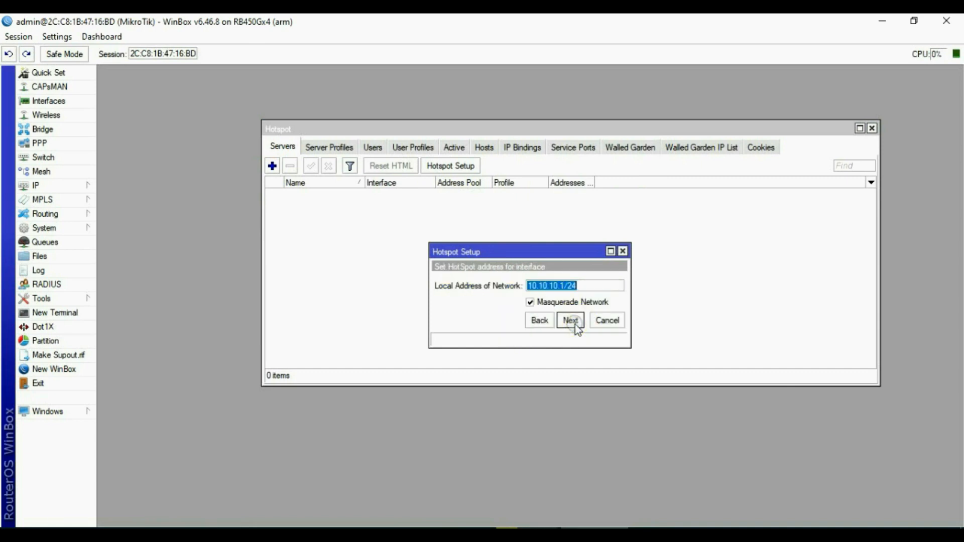
left_click(571, 321)
left_click(571, 320)
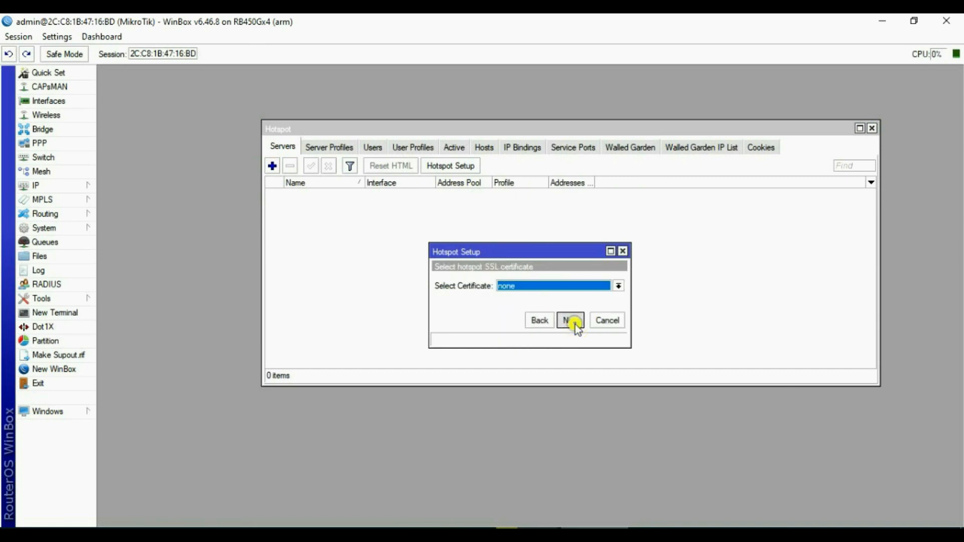
left_click(575, 325)
left_click(574, 325)
left_click(574, 324)
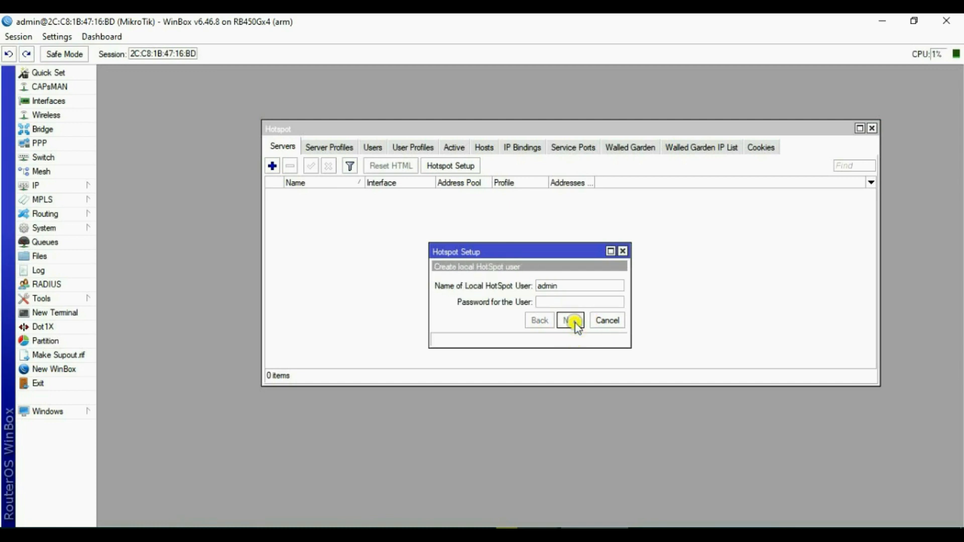
left_click(571, 321)
left_click(532, 289)
Add hotspot users user1, user2 and user3.
left_click(369, 148)
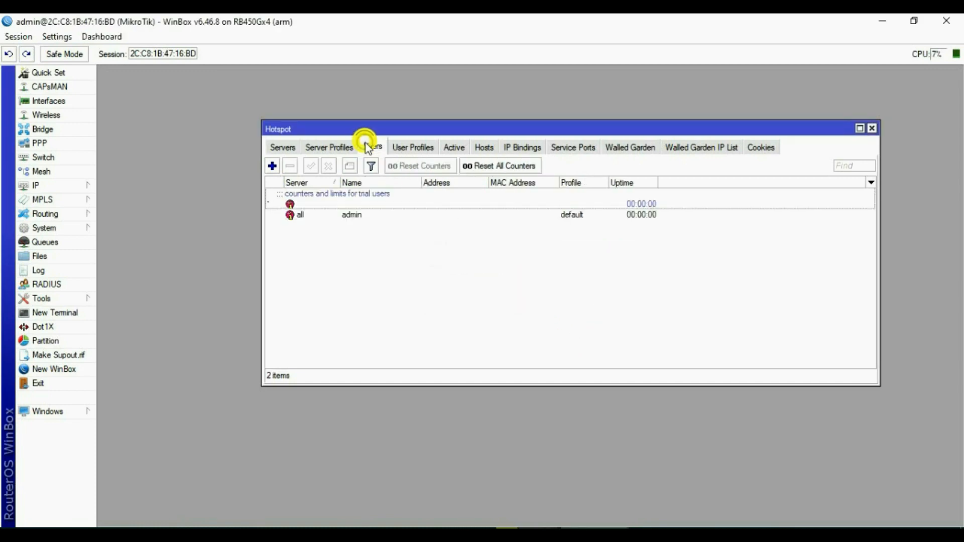
left_click(272, 166)
left_click(625, 257)
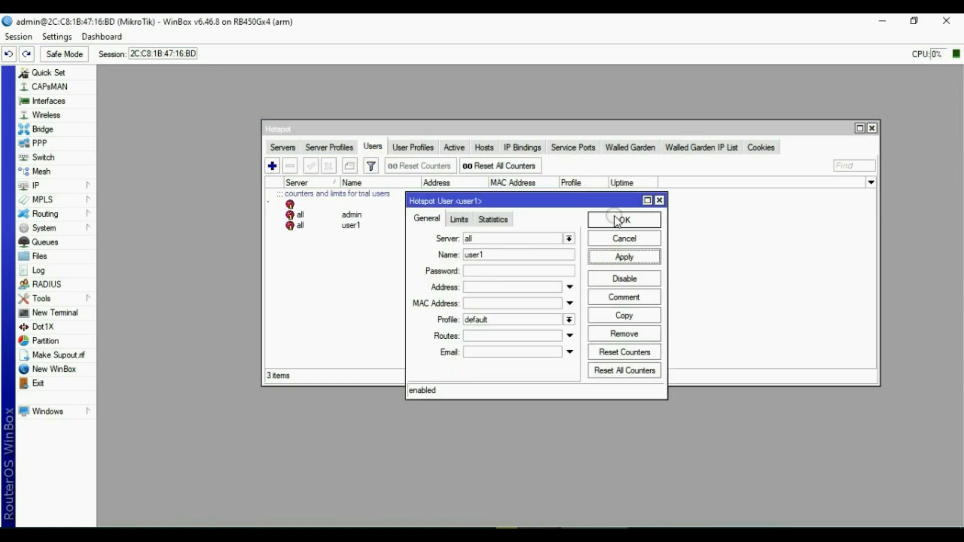
left_click(618, 221)
left_click(272, 165)
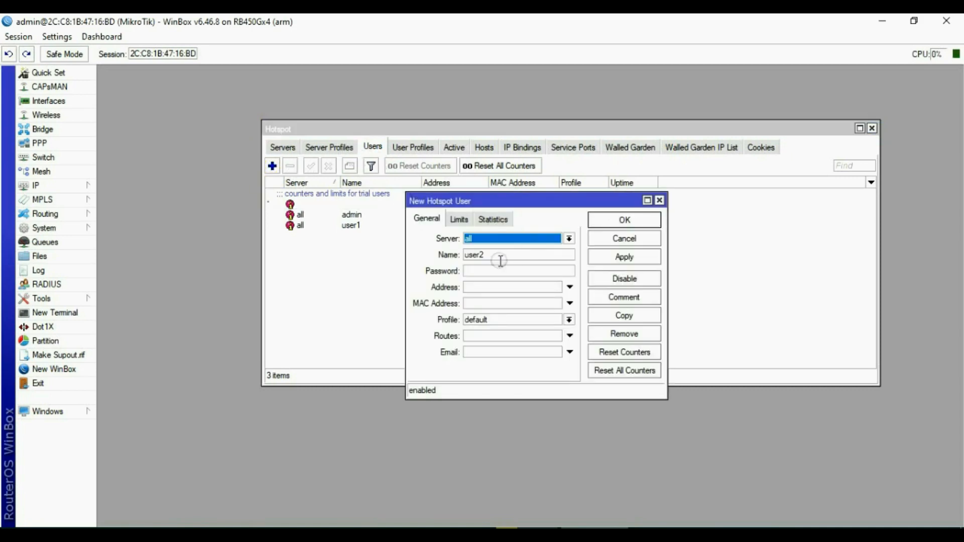
left_click(625, 257)
left_click(625, 219)
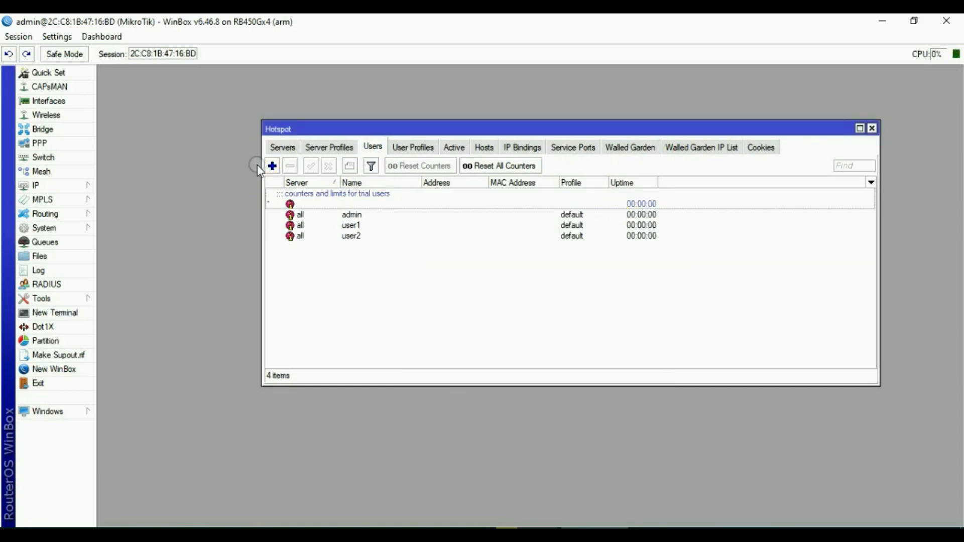
left_click(272, 166)
left_click(514, 253)
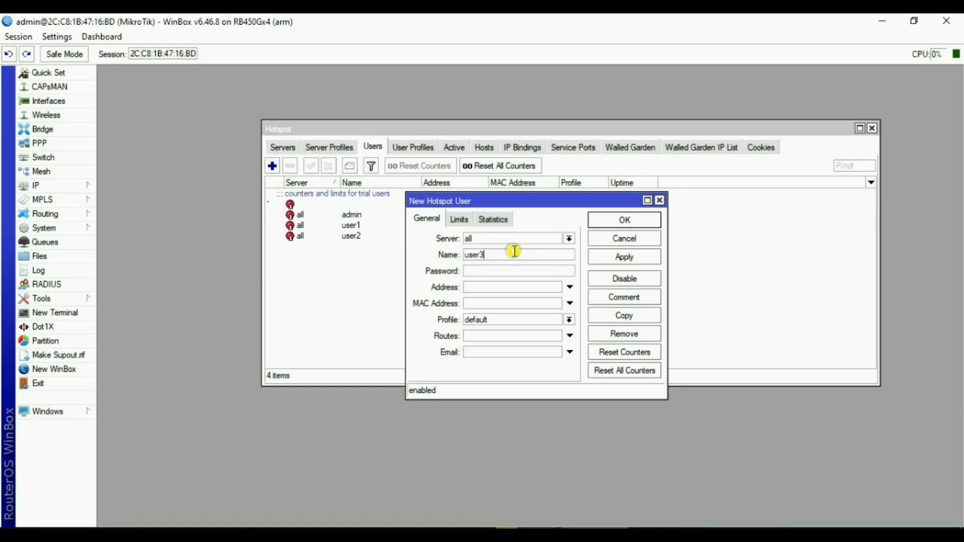
left_click(625, 256)
left_click(625, 220)
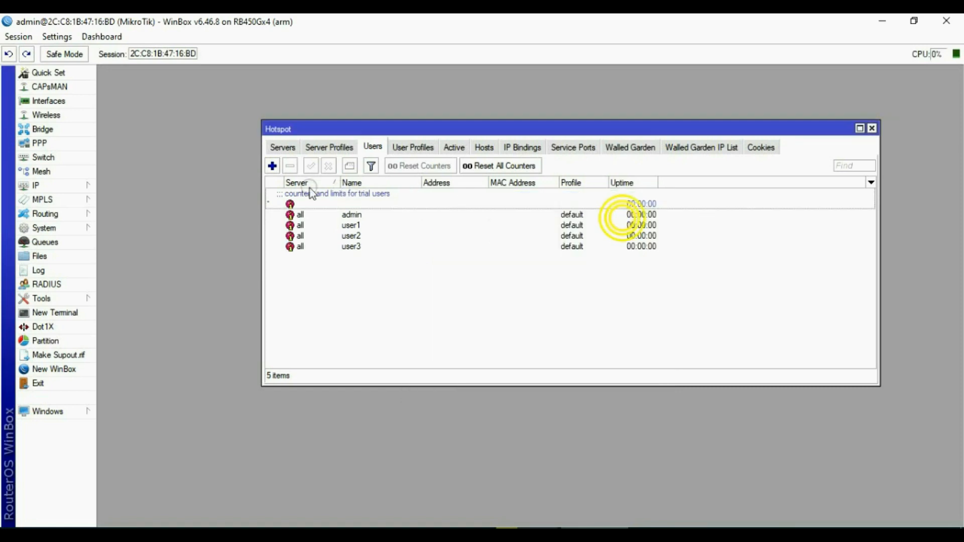
Add hotspot users user4 and user5.
left_click(272, 166)
left_click(625, 257)
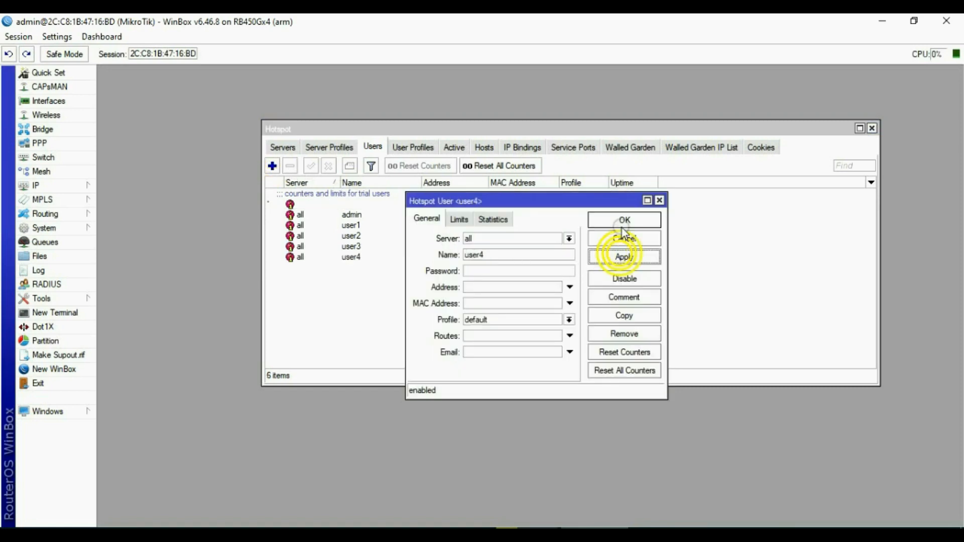
left_click(623, 221)
left_click(272, 166)
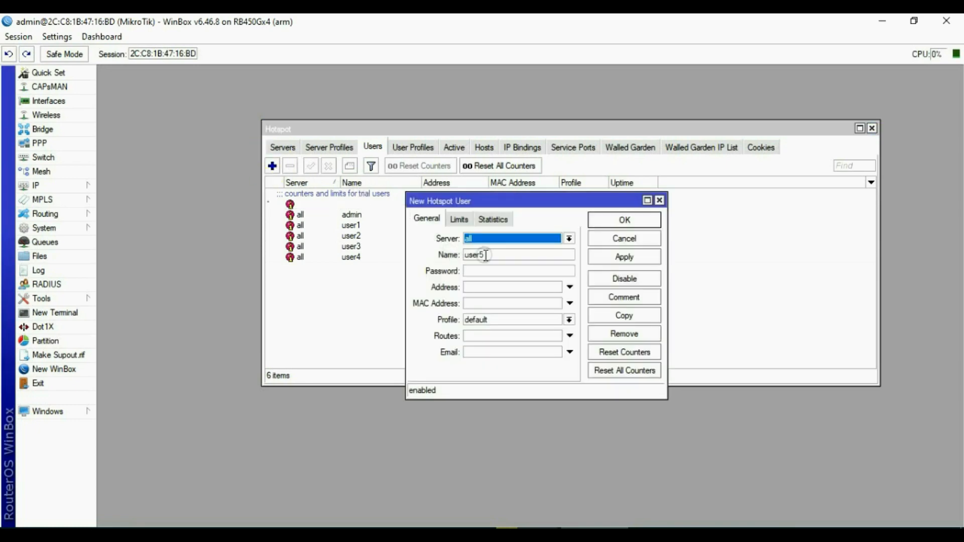
left_click(624, 257)
left_click(625, 220)
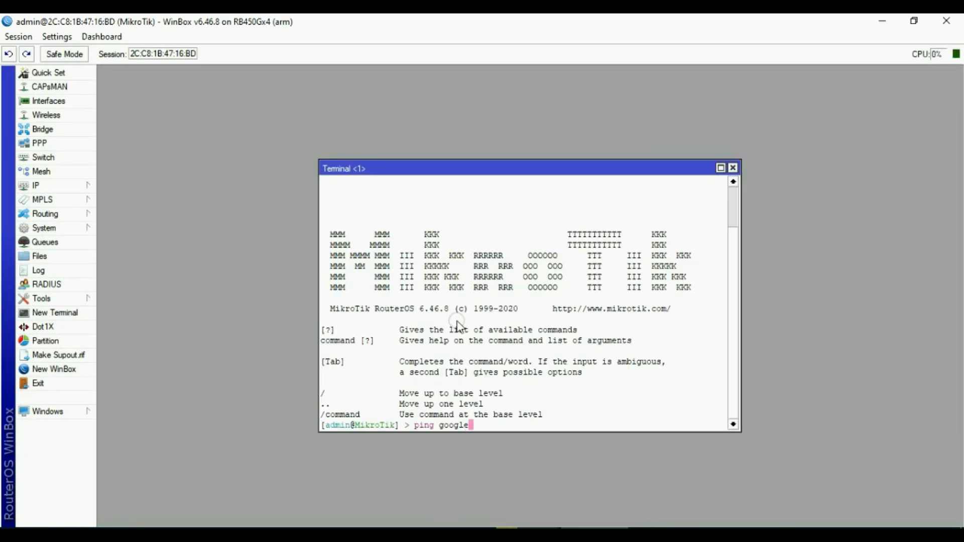
Ping google.com from the terminal, then reconnect WinBox to the router.
type("m")
key("Return")
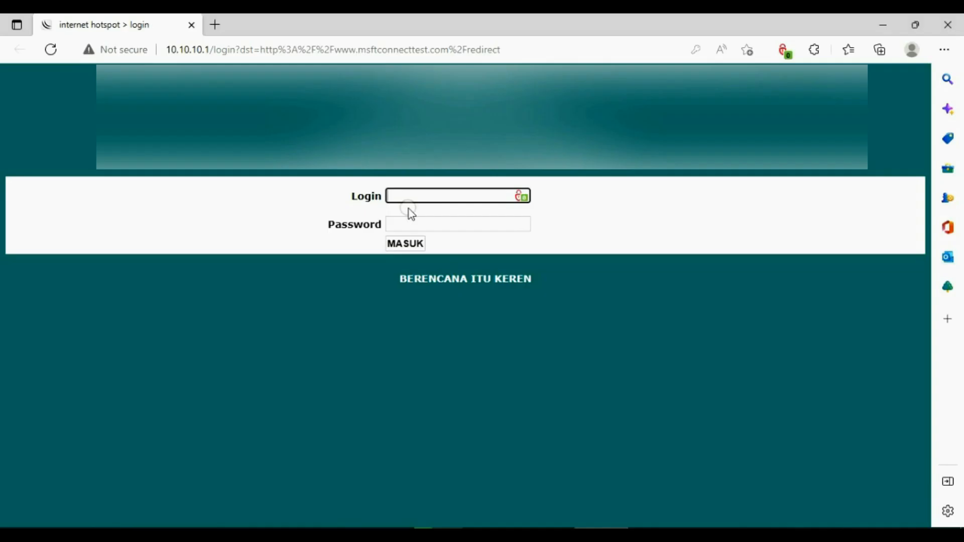
type("admin")
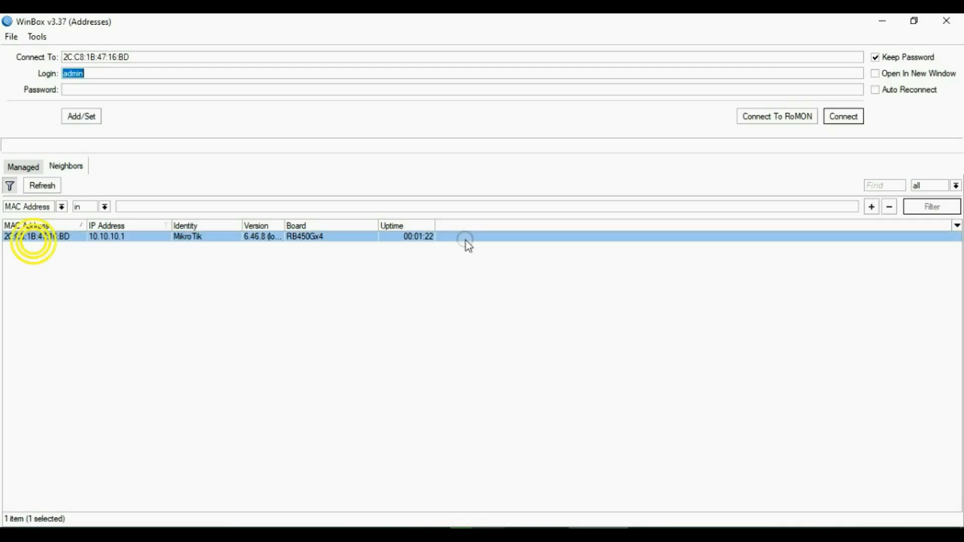
left_click(845, 117)
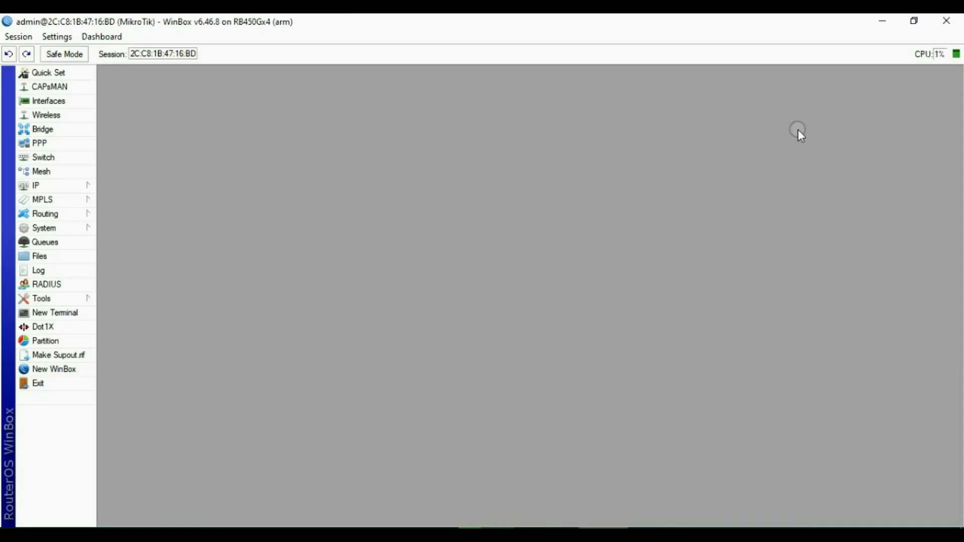
Show the Interface List and select ether2-Orbitproh1 to check its live traffic.
left_click(54, 101)
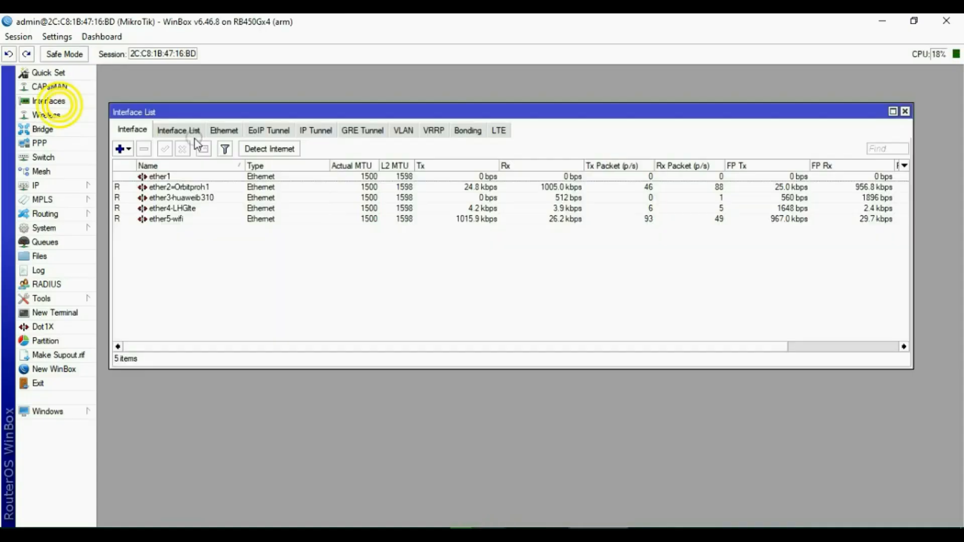
left_click(888, 187)
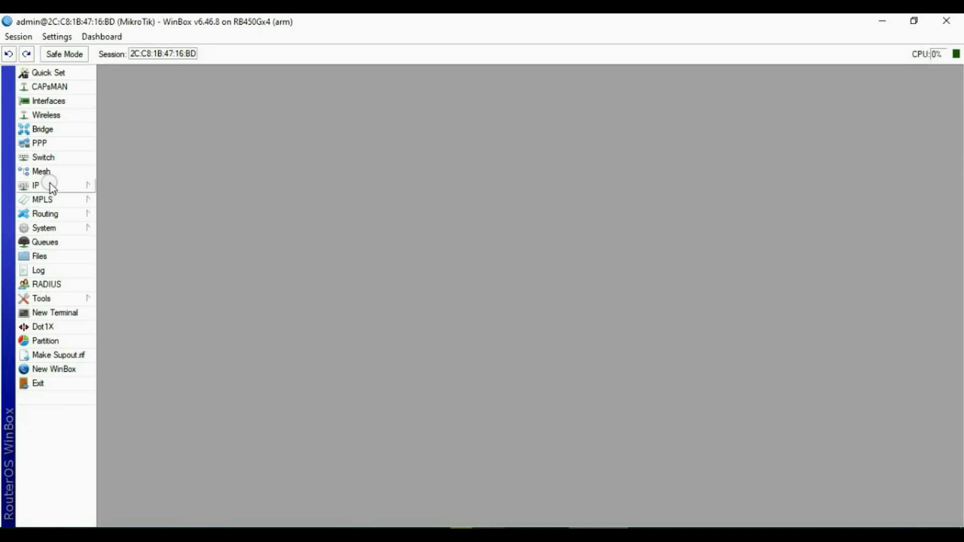
Create a firewall address list entry USER with subnet 192.168.8.0/24.
left_click(45, 185)
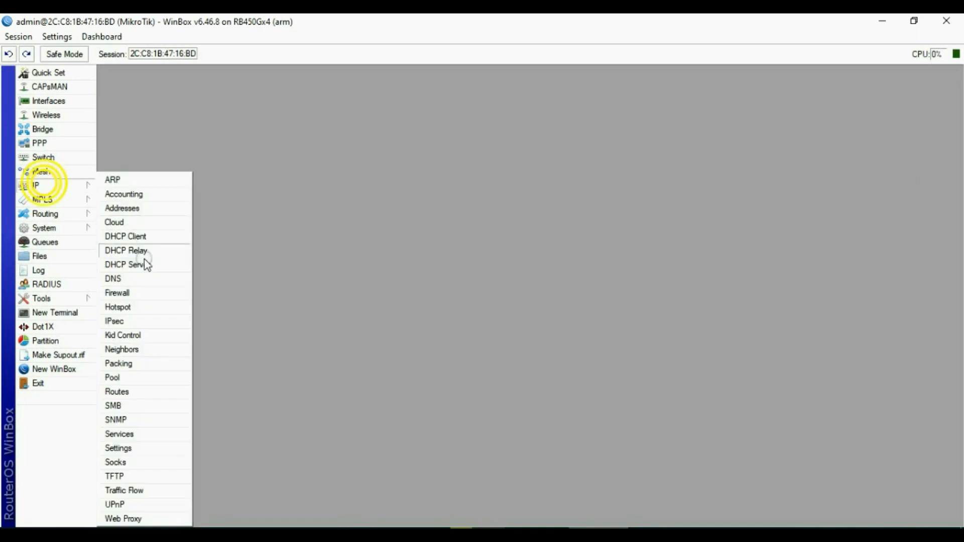
left_click(135, 295)
left_click(480, 133)
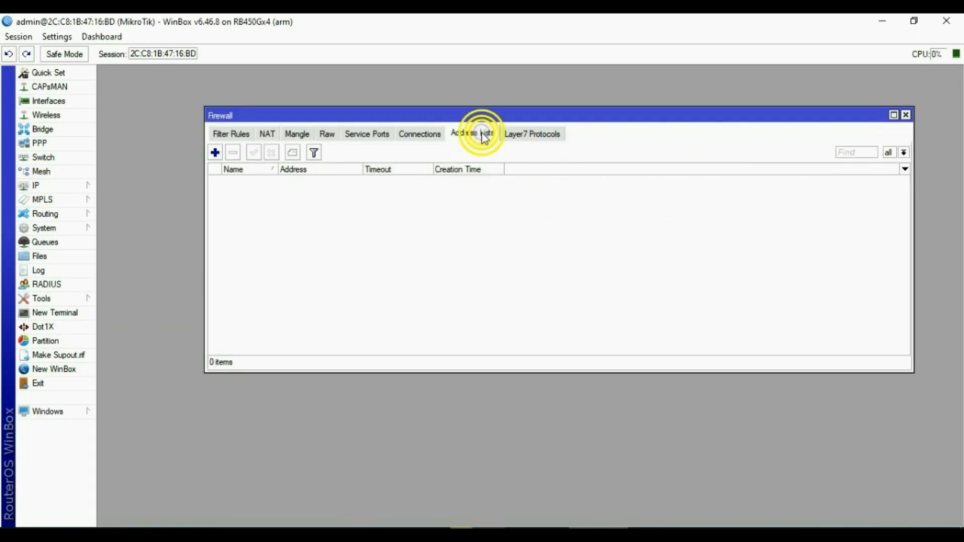
left_click(215, 153)
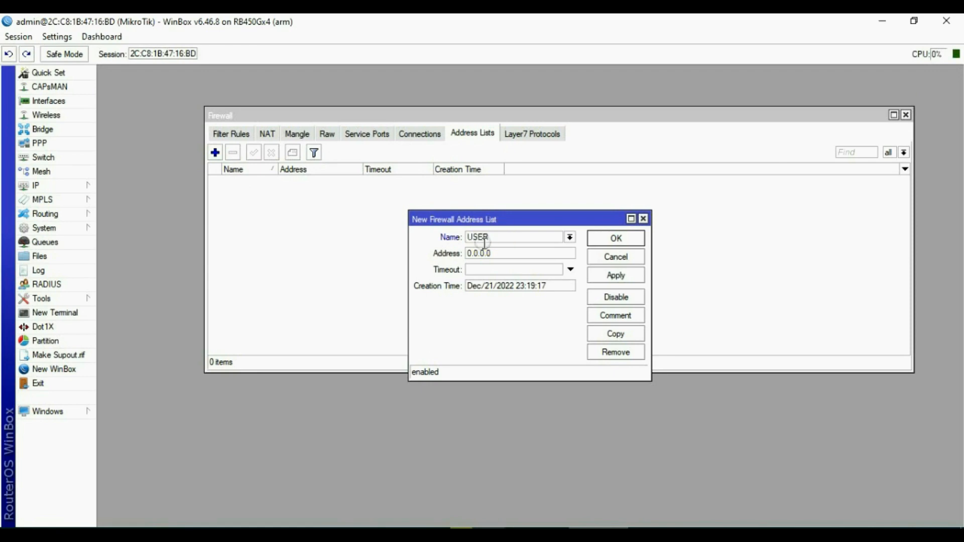
key("Tab")
type("192")
type(".168.8.1/24")
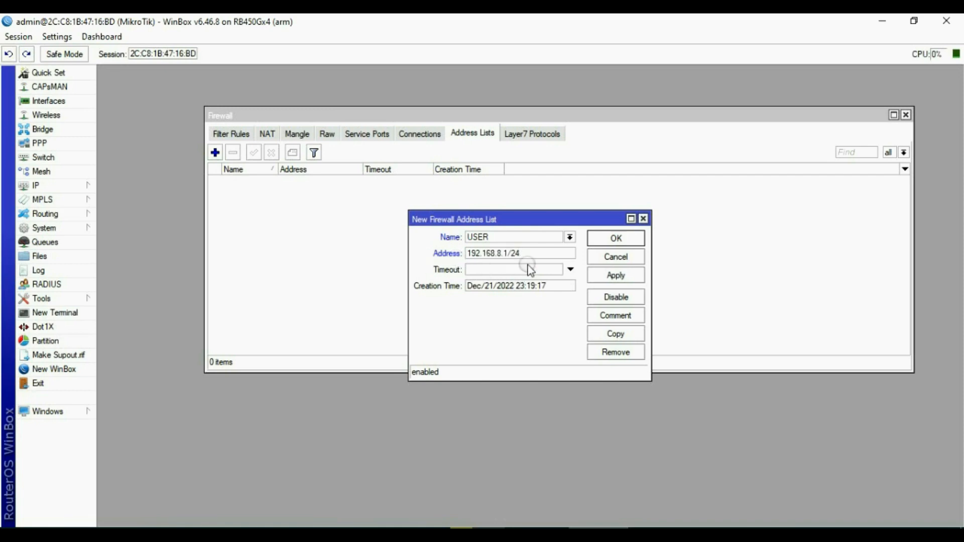
left_click(620, 273)
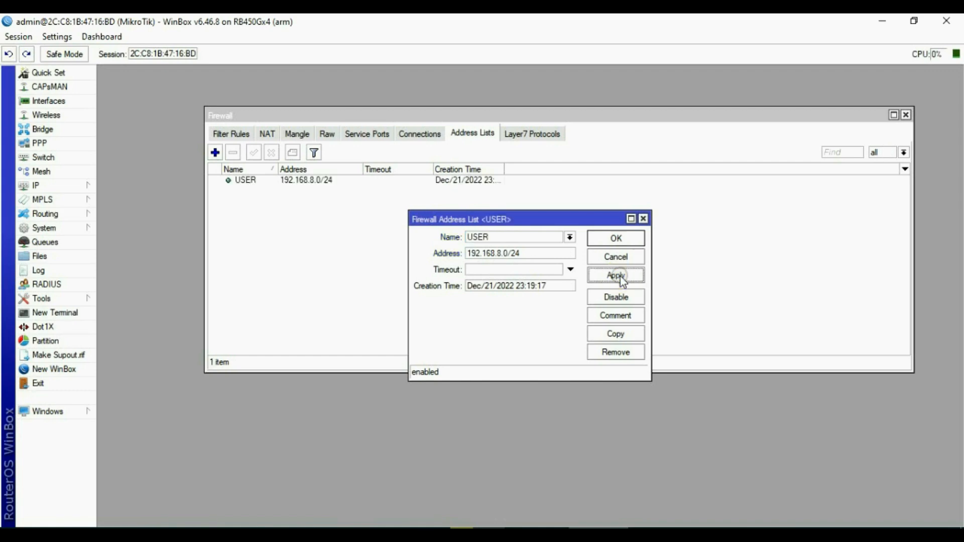
Copy the USER entry and change it to 192.168.20.0/24.
left_click(623, 334)
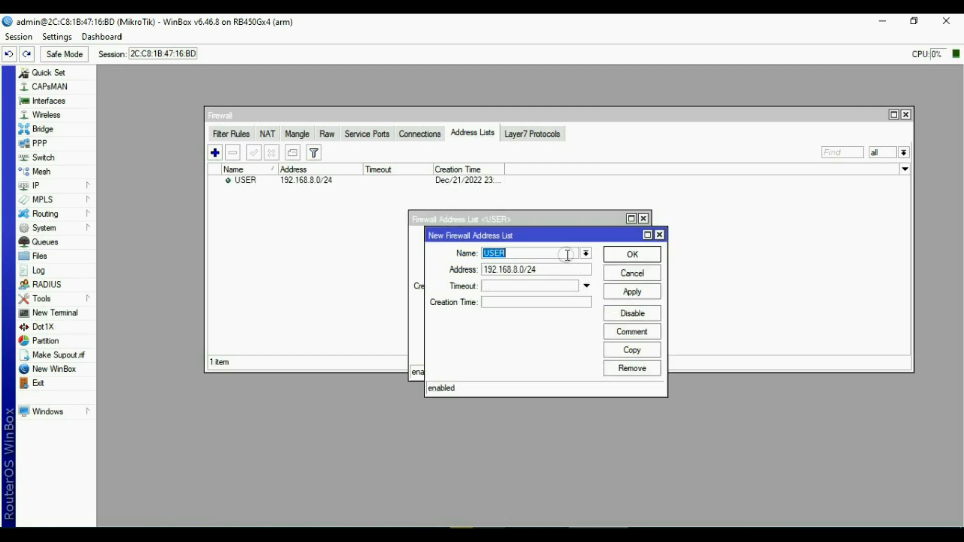
left_click_drag(543, 232, 594, 245)
left_click(596, 282)
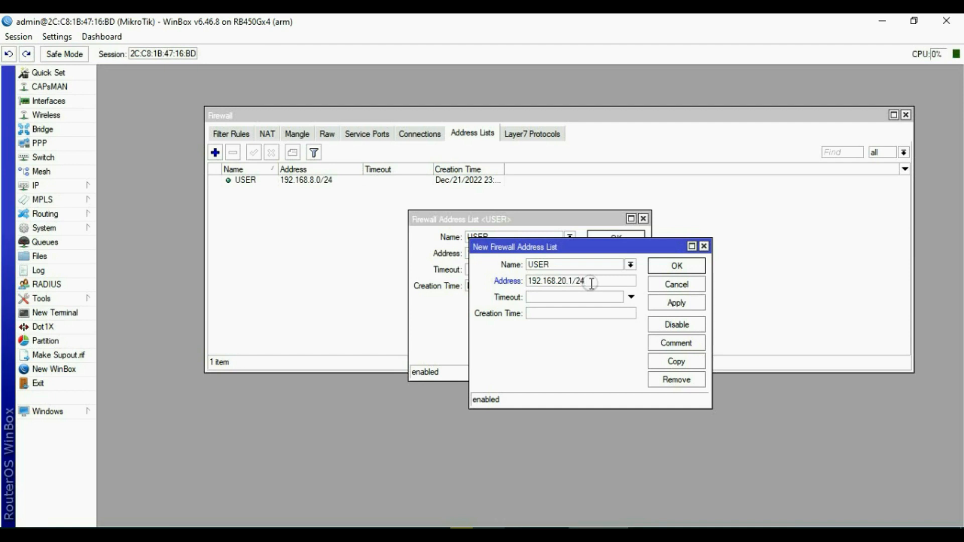
left_click(668, 303)
Copy the entry again as 192.168.88.0/24 and close the remaining entry dialogs.
left_click(673, 362)
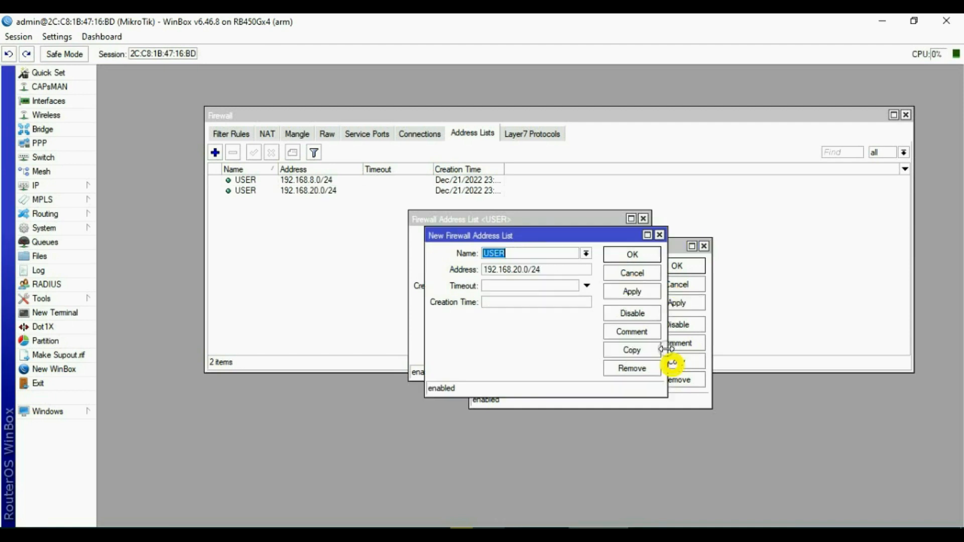
left_click_drag(560, 236, 693, 261)
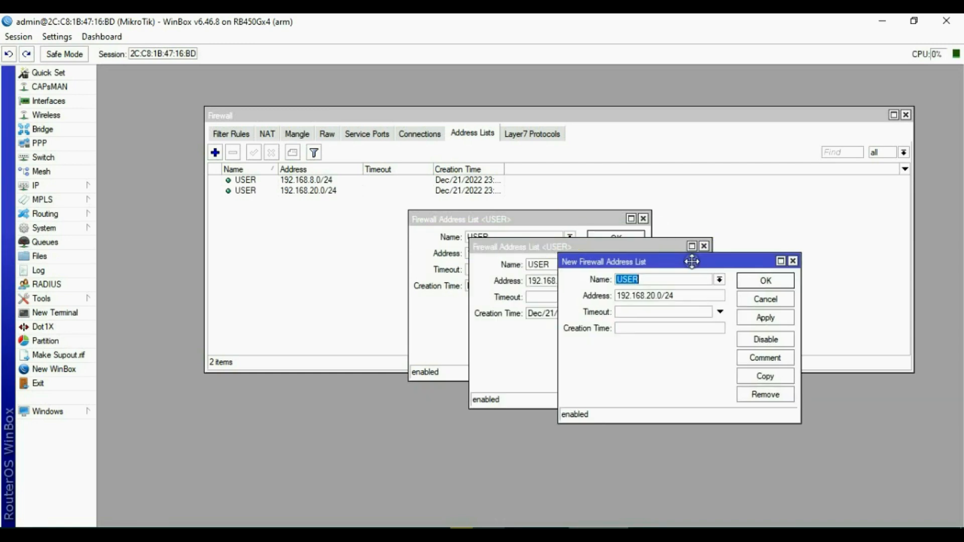
left_click(688, 298)
key("BackSpace")
key("BackSpace")
key("BackSpace")
type("88")
left_click(755, 317)
left_click(764, 280)
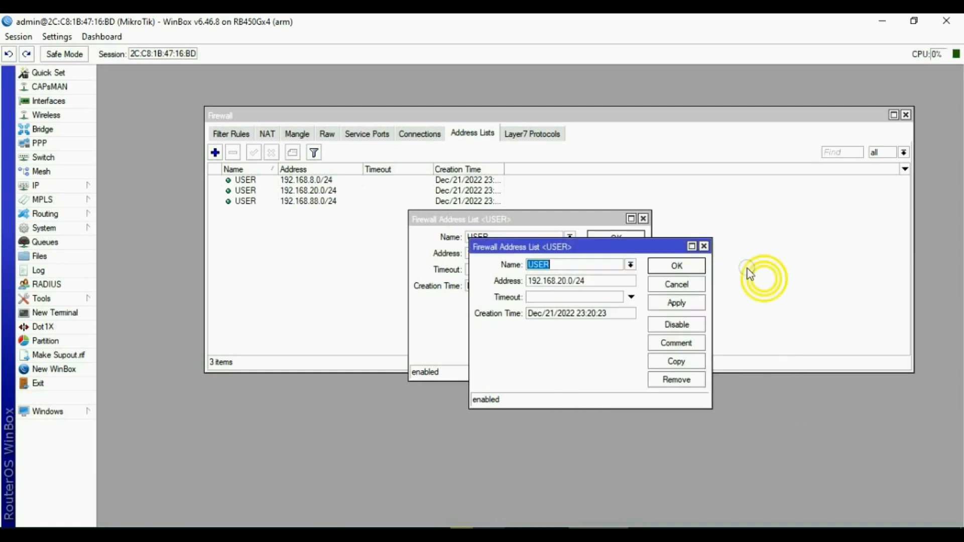
left_click(705, 247)
left_click(643, 219)
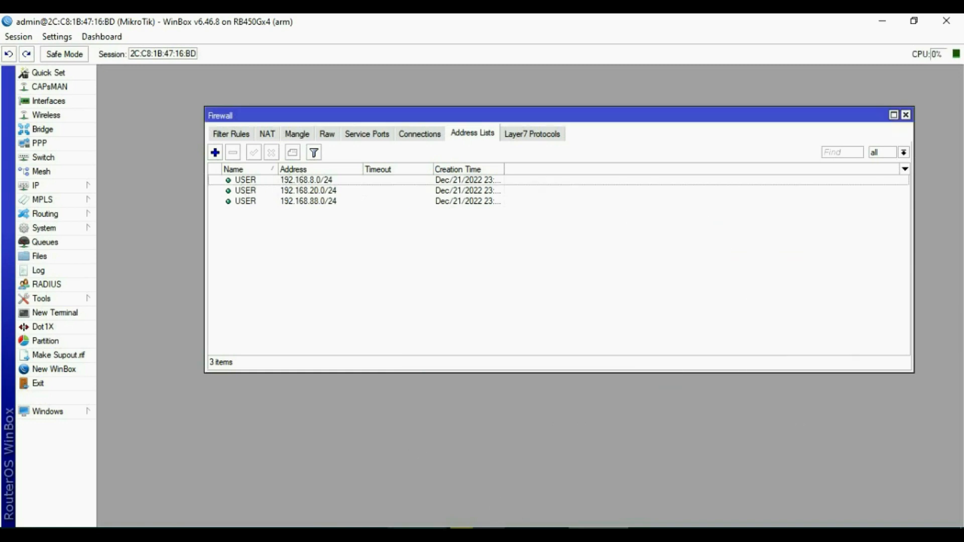
Add a prerouting mangle rule with Dst. Address List USER and action accept.
left_click(297, 134)
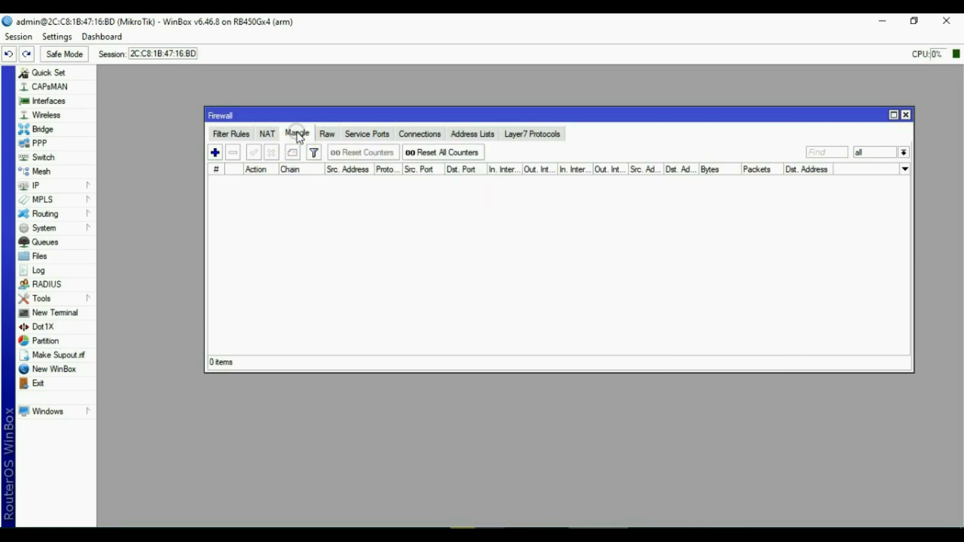
left_click(215, 152)
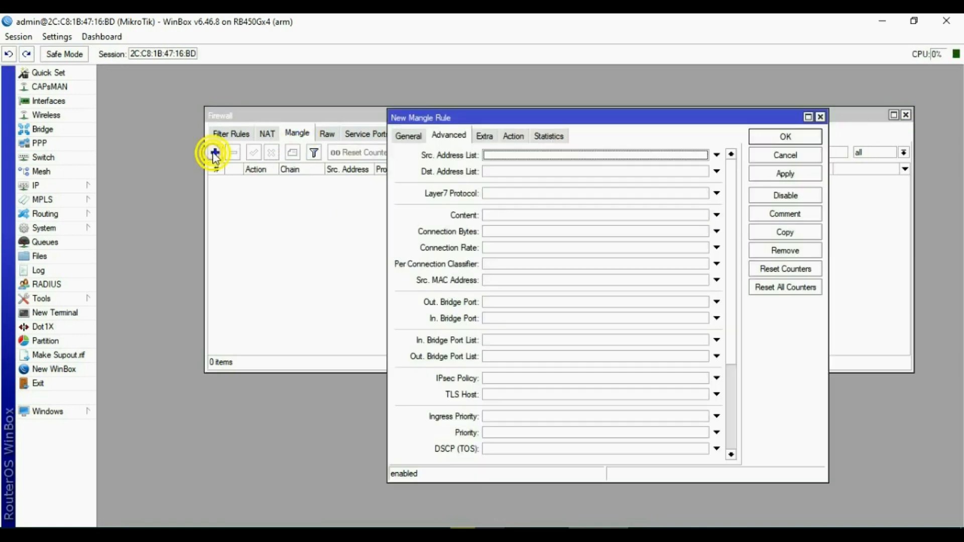
left_click(411, 137)
left_click(525, 155)
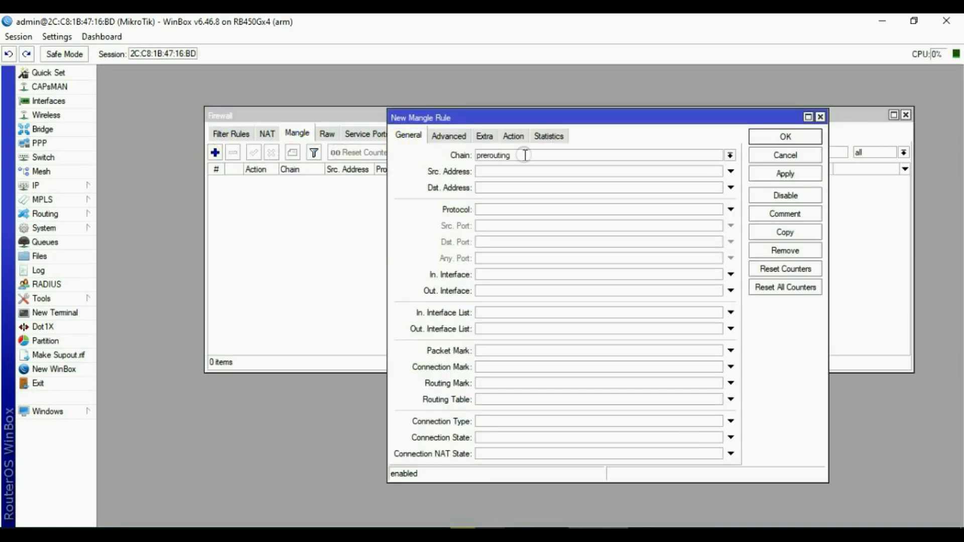
left_click(454, 140)
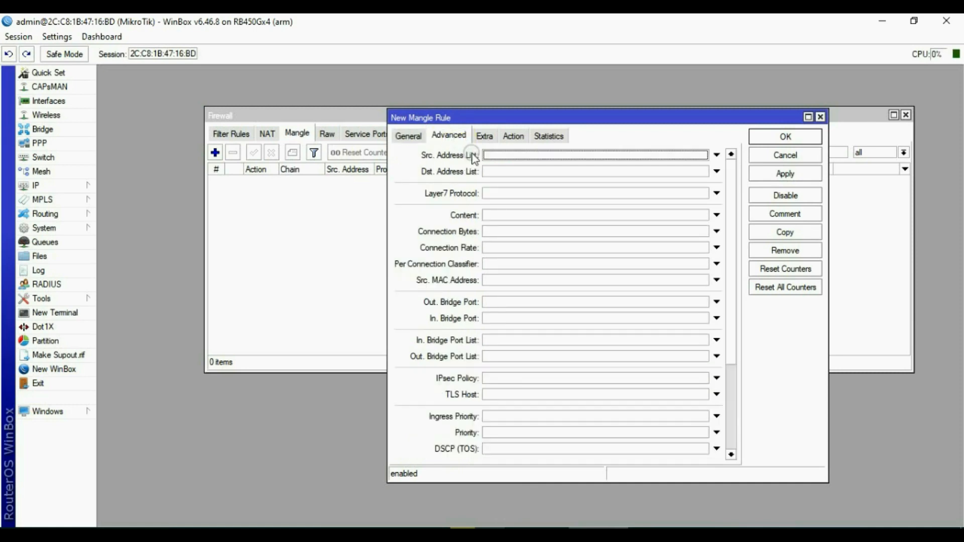
left_click(490, 172)
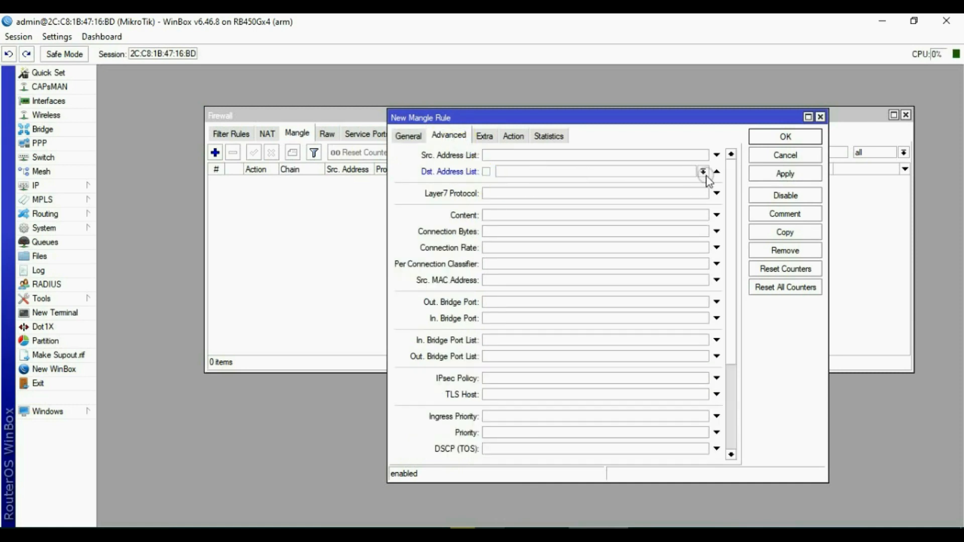
left_click(704, 172)
left_click(513, 184)
left_click(514, 136)
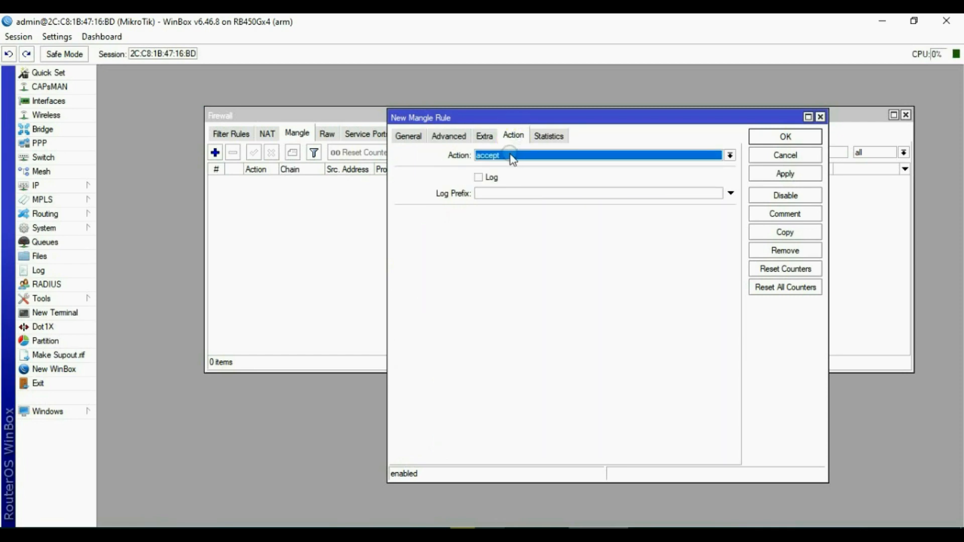
left_click(789, 174)
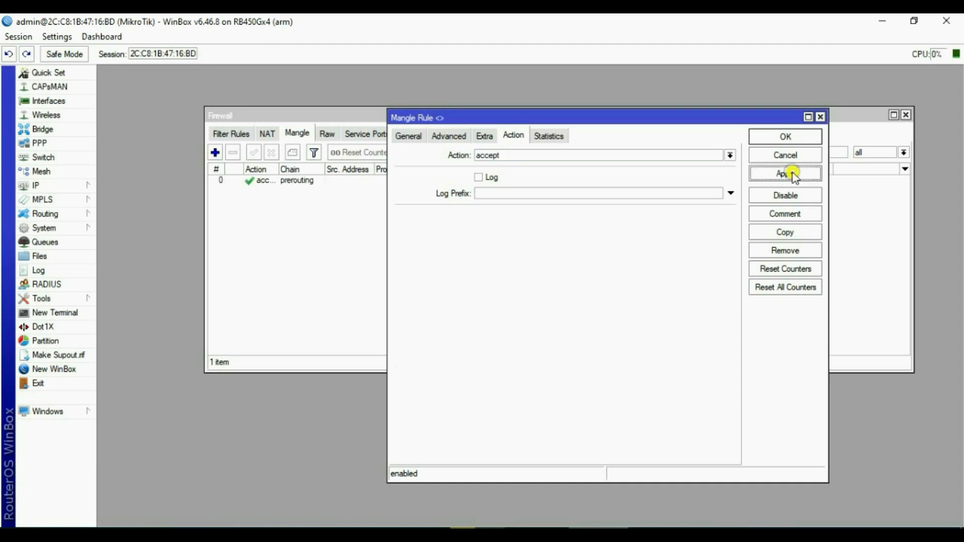
left_click(786, 136)
left_click(225, 134)
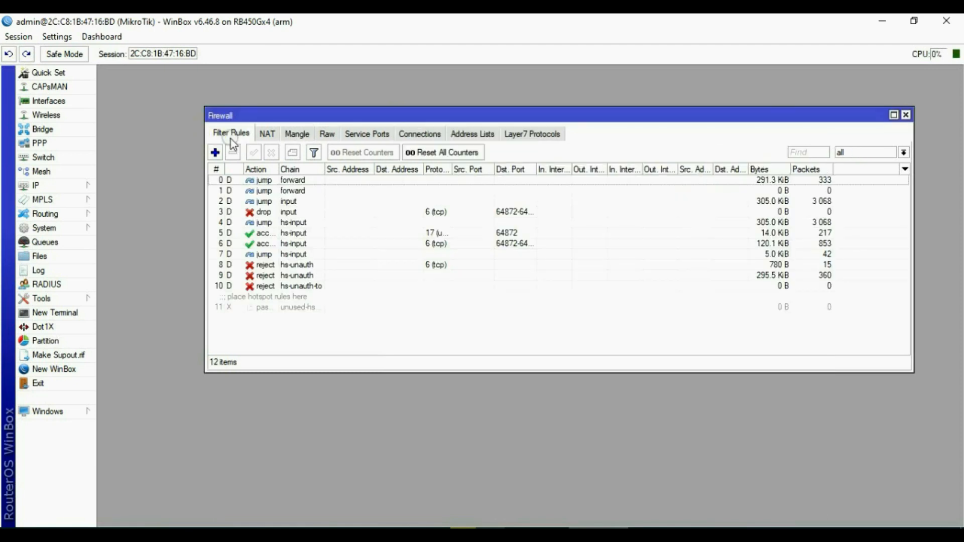
left_click(271, 135)
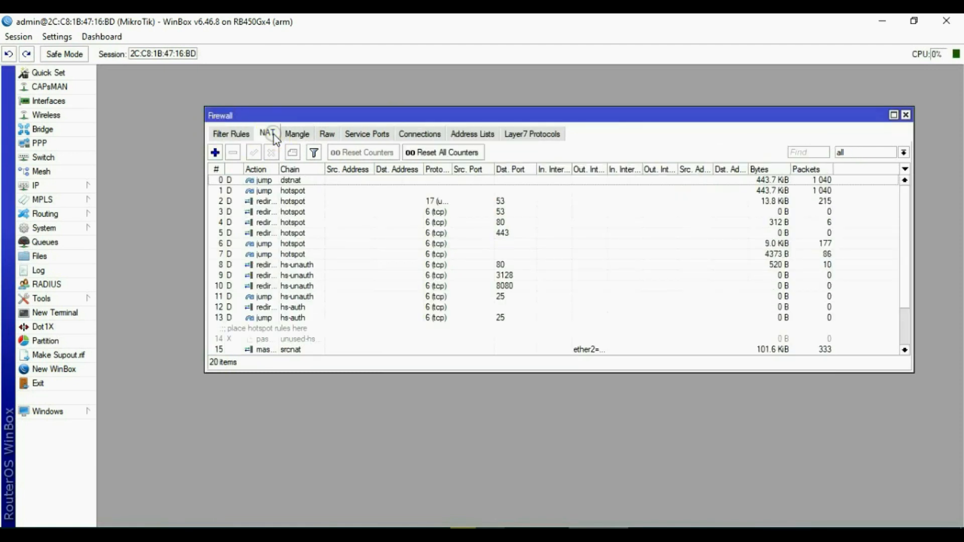
left_click(306, 136)
Add an input-chain mangle rule marking connections from ether2=Orbitproh1 with connection mark ISP1.
left_click(215, 152)
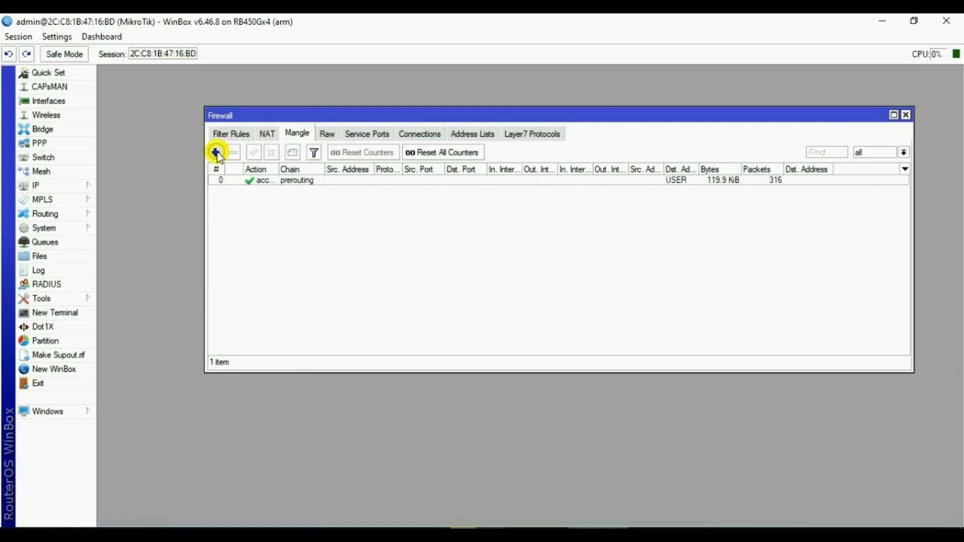
left_click(407, 135)
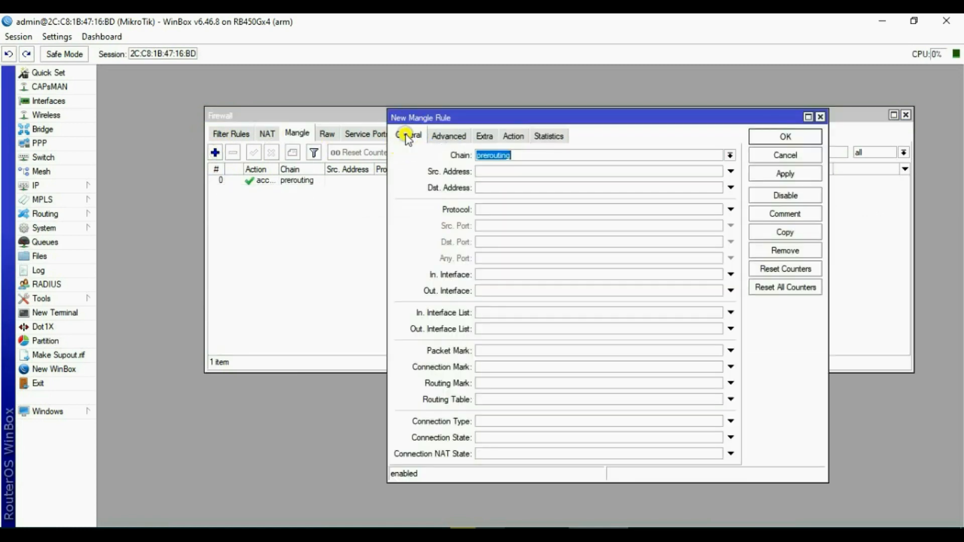
left_click(517, 154)
left_click(500, 175)
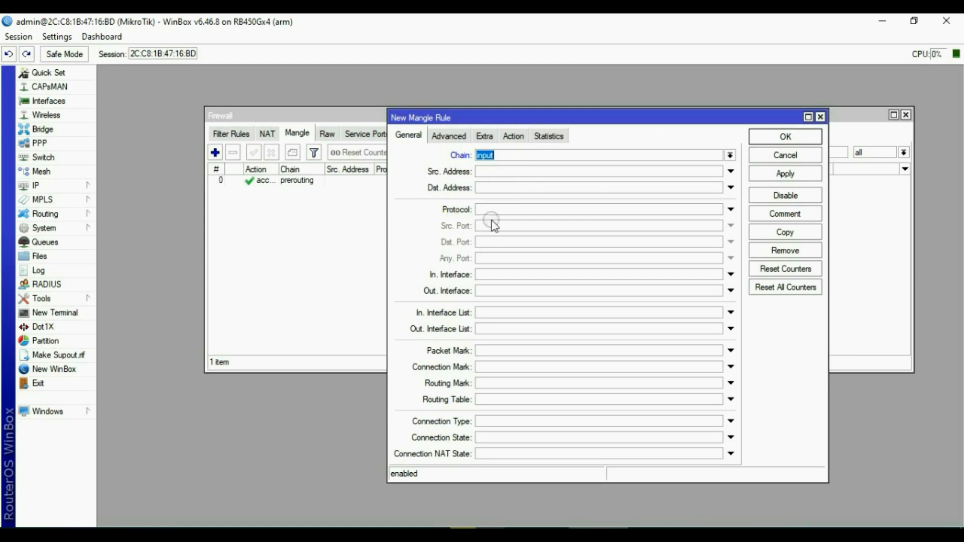
left_click(512, 159)
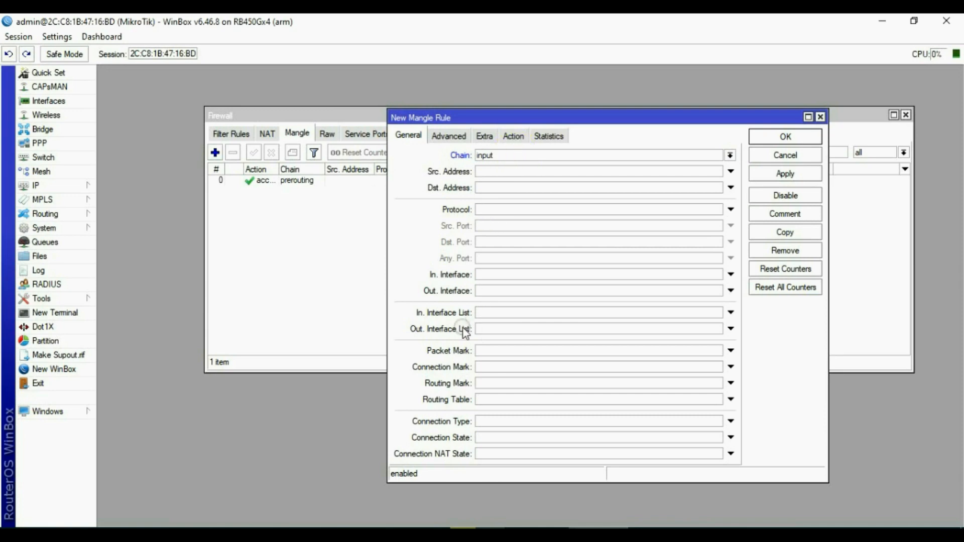
left_click(493, 274)
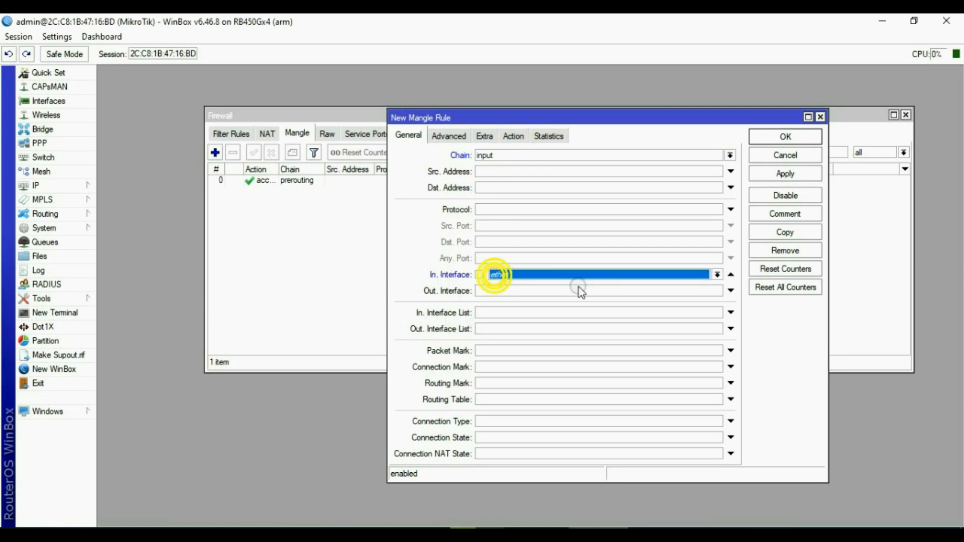
left_click(717, 275)
left_click(543, 331)
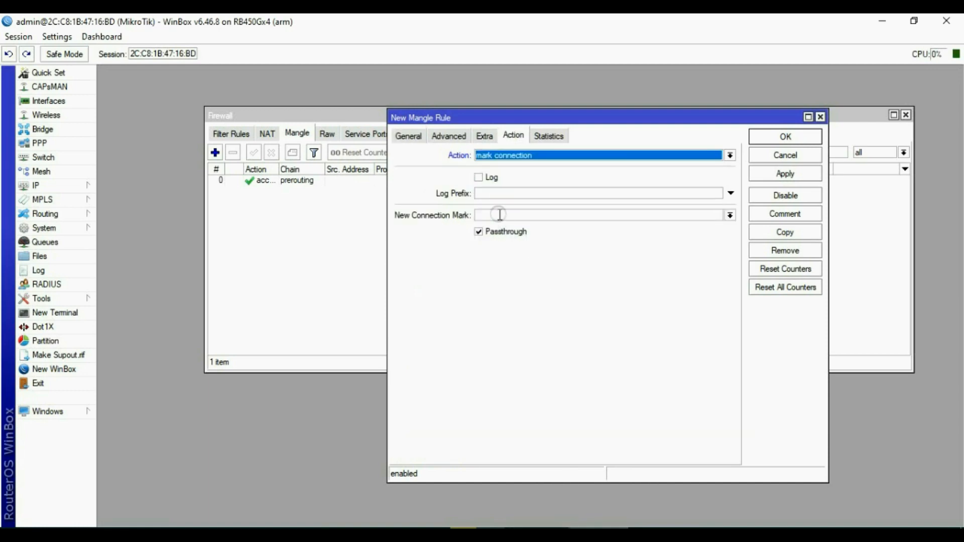
left_click(497, 216)
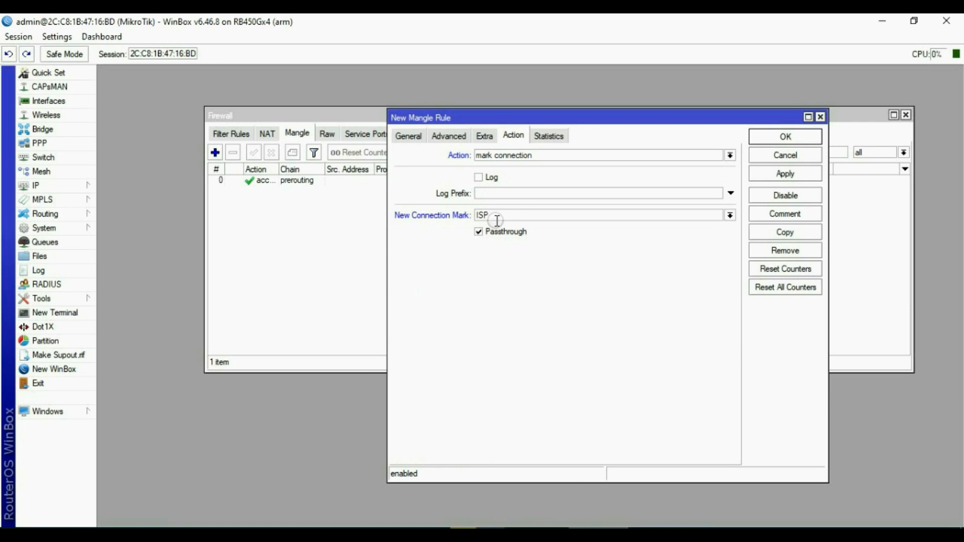
type("ISP1")
left_click(786, 175)
left_click(787, 138)
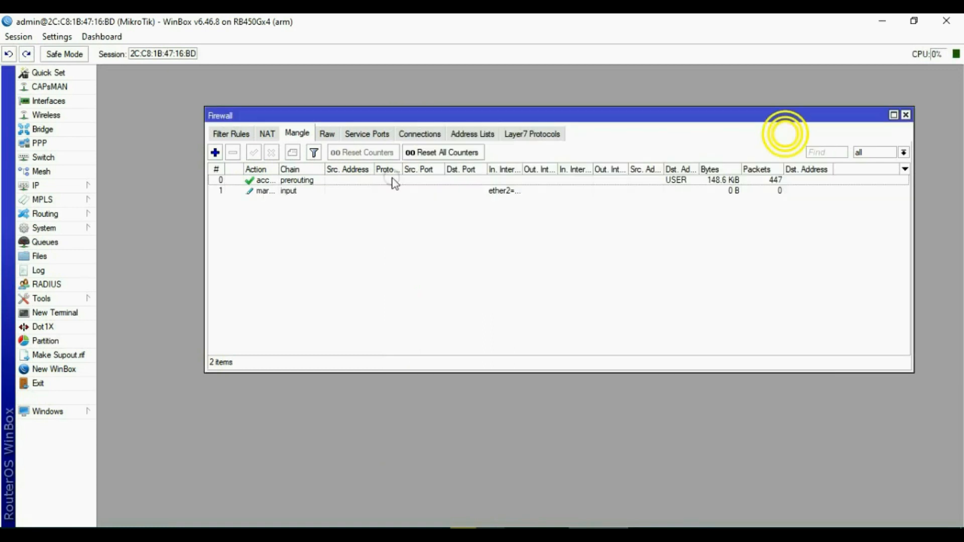
Add an input-chain mangle rule marking connections from ether3-huaweib310 with connection mark ISP2.
left_click(215, 152)
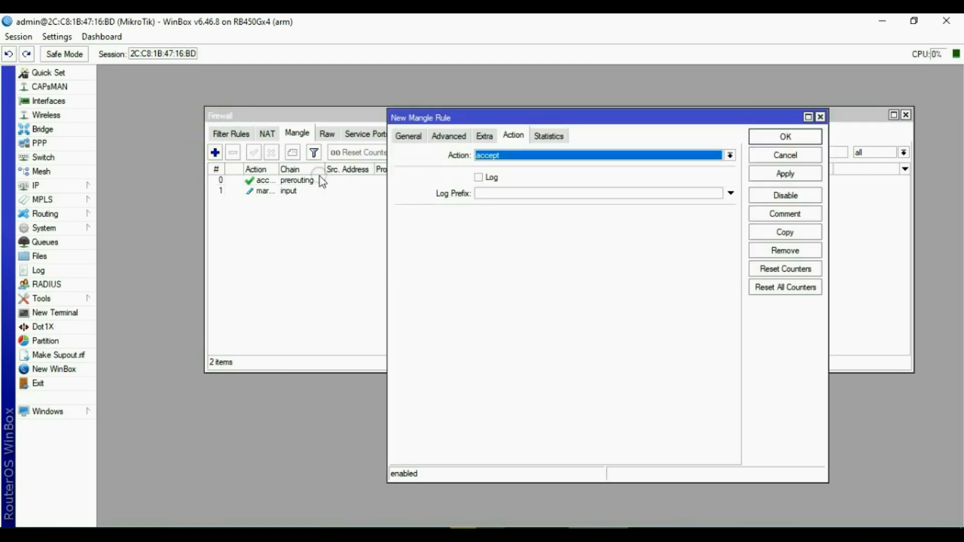
left_click(402, 136)
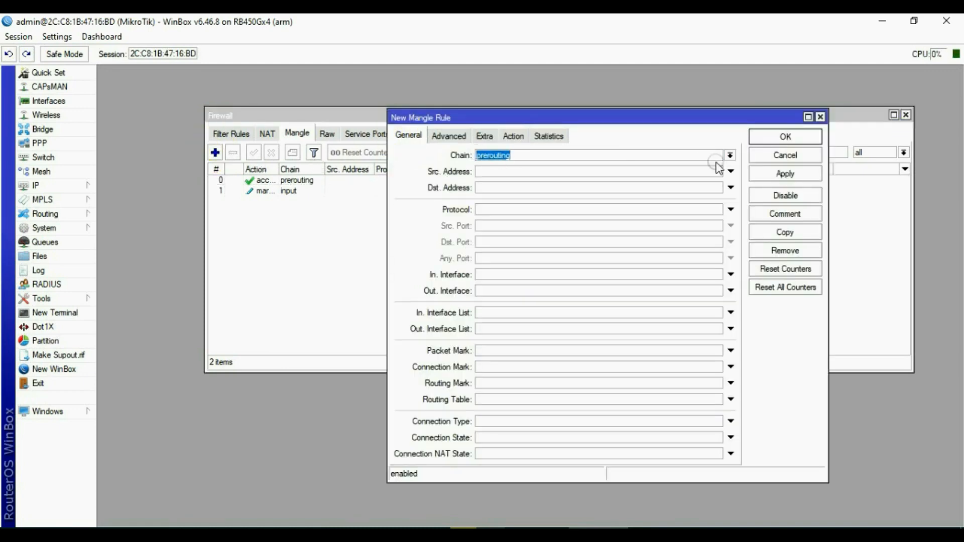
left_click(730, 155)
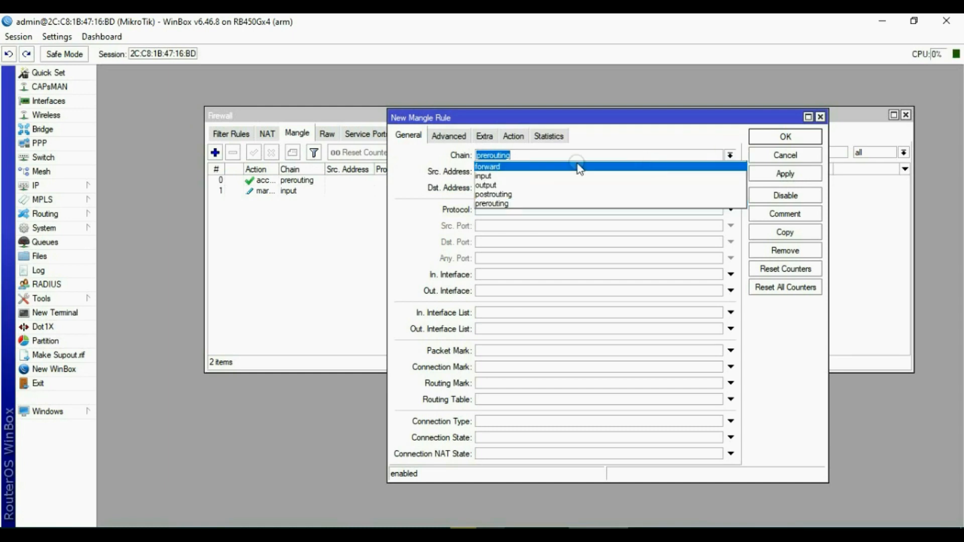
left_click(500, 176)
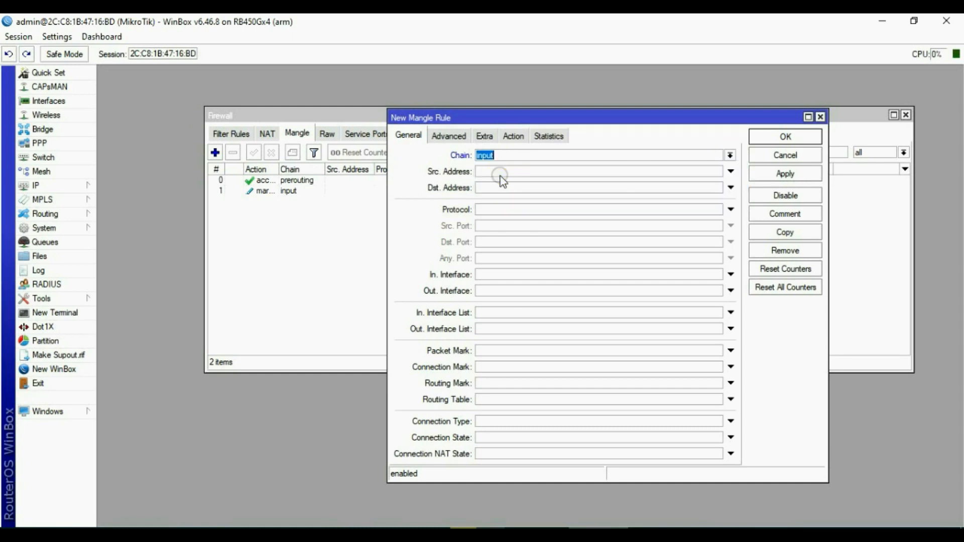
left_click(491, 274)
left_click(717, 274)
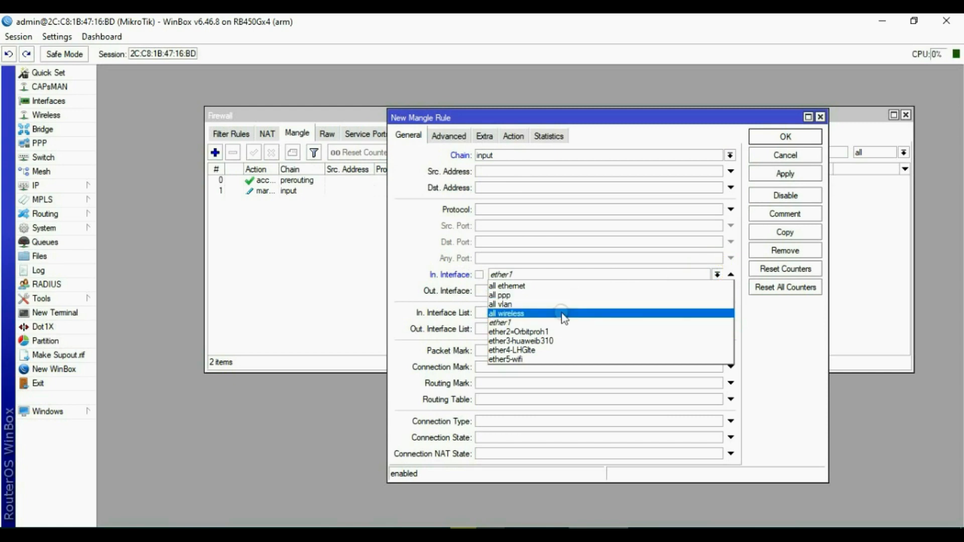
left_click(543, 340)
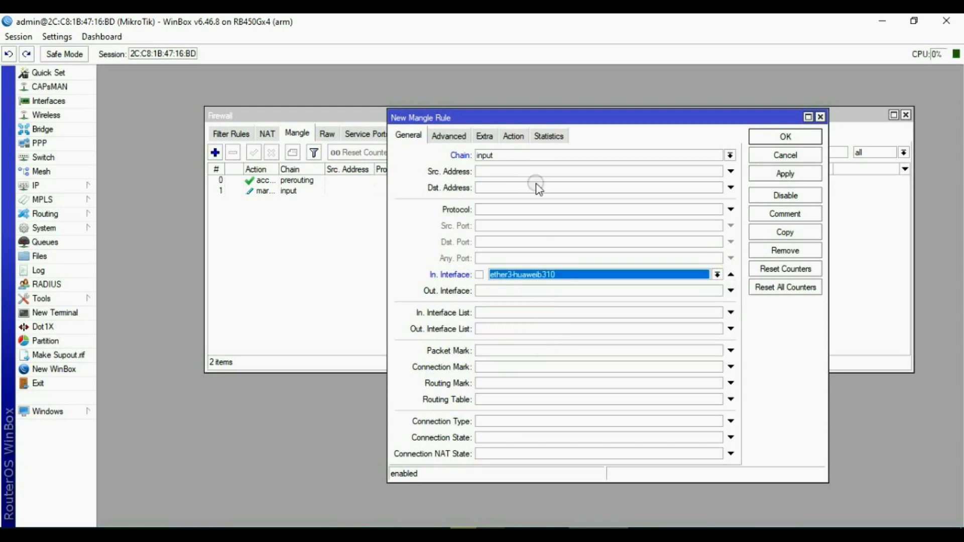
left_click(520, 139)
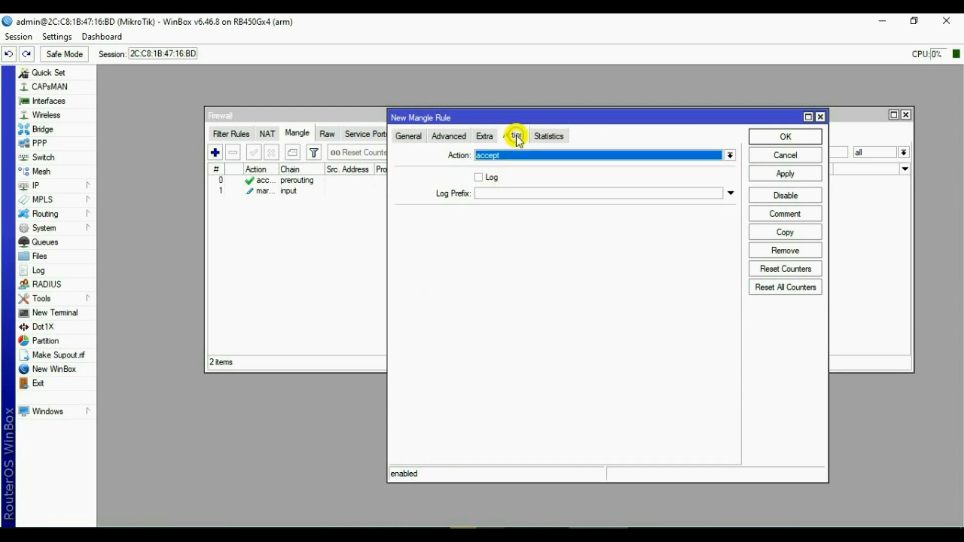
left_click(530, 156)
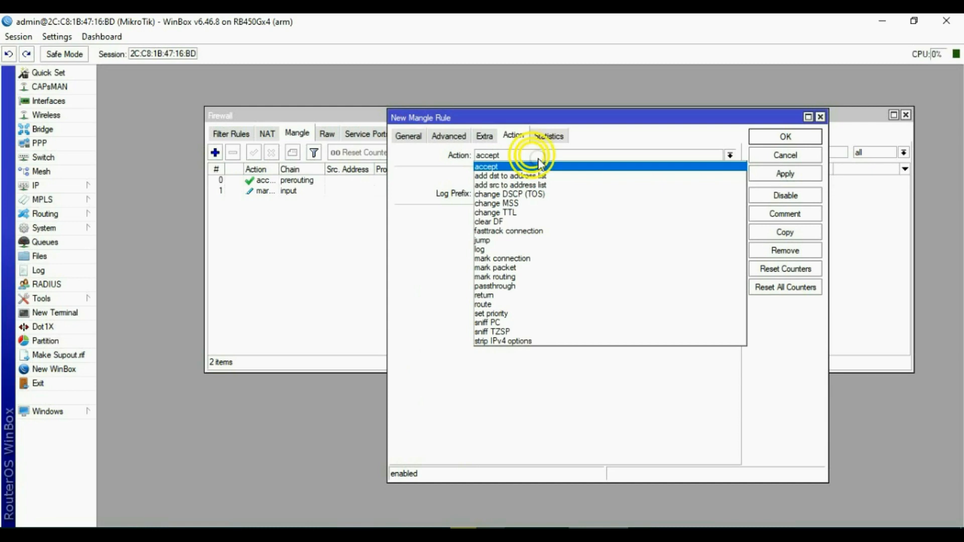
left_click(536, 258)
left_click(511, 215)
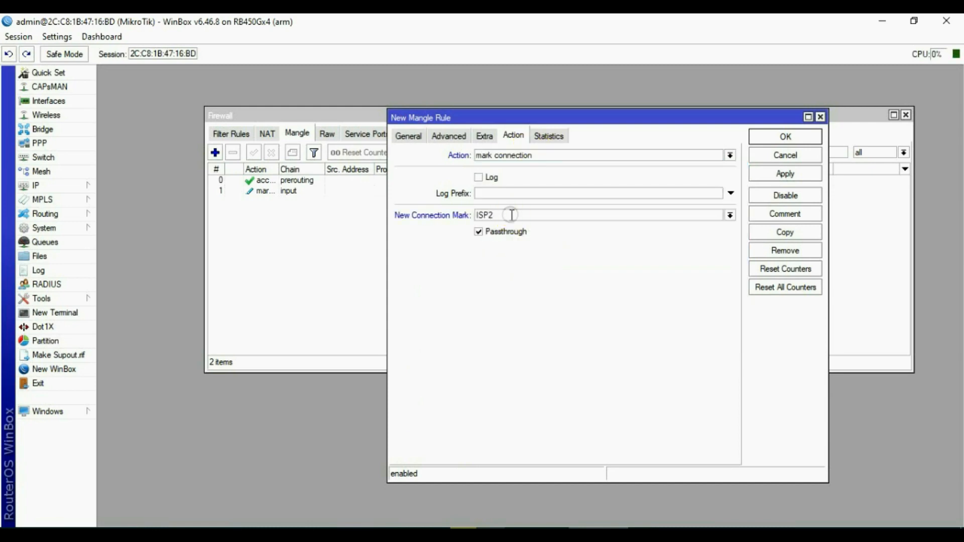
left_click(790, 174)
Close the ISP2 rule and start an input-chain mangle rule matching in-interface ether4-LHGlte.
left_click(785, 138)
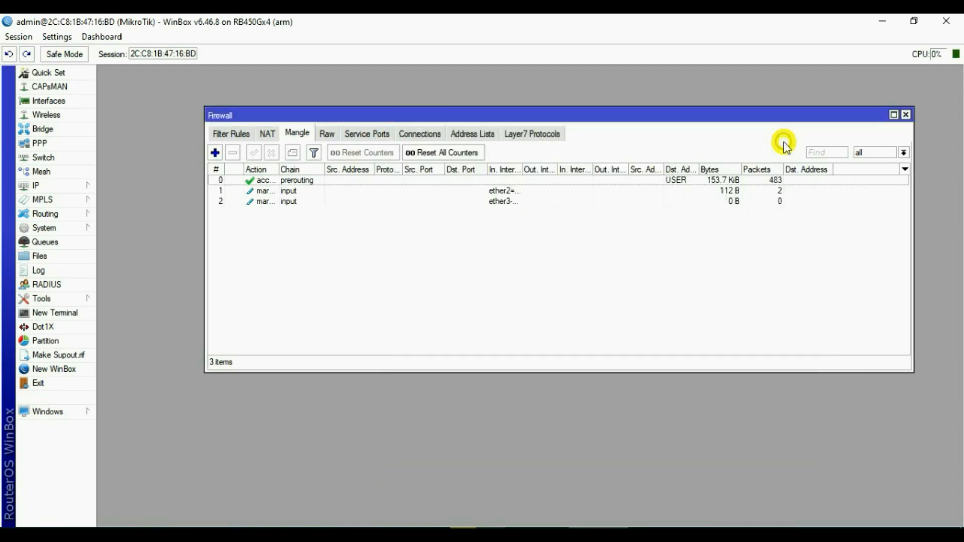
left_click(215, 152)
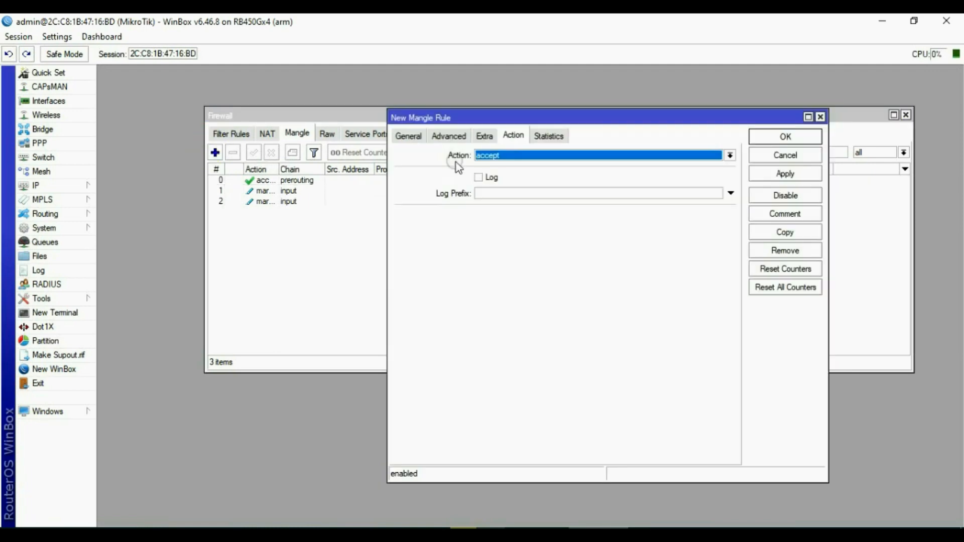
left_click(483, 156)
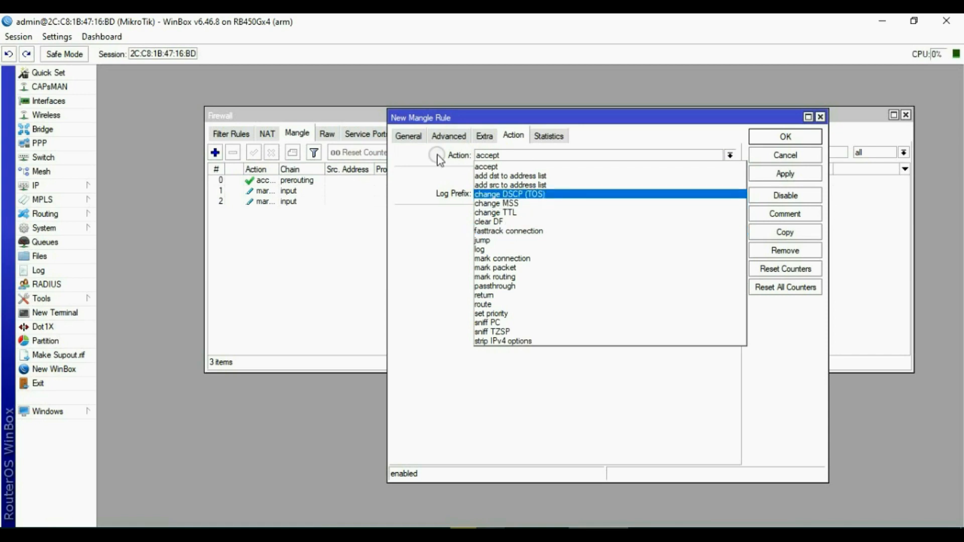
left_click(404, 140)
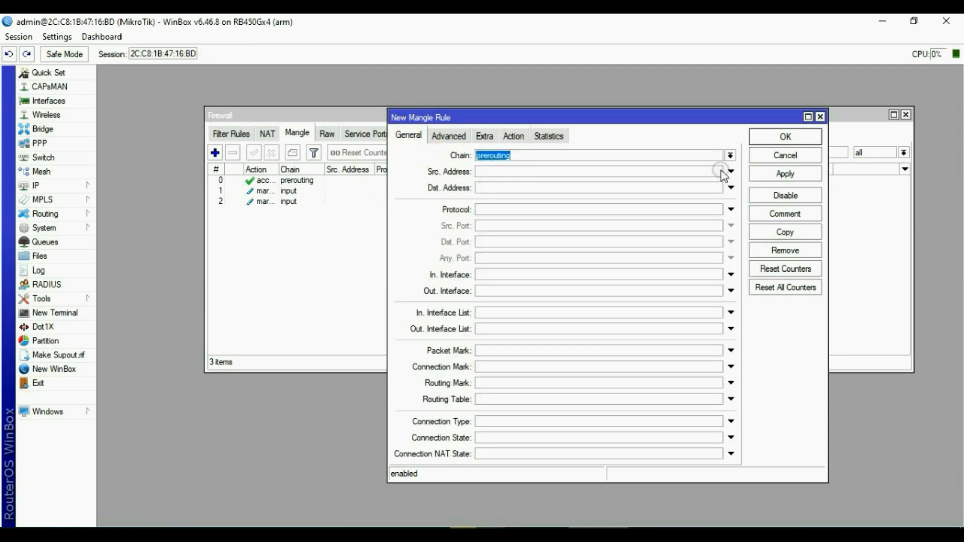
left_click(731, 155)
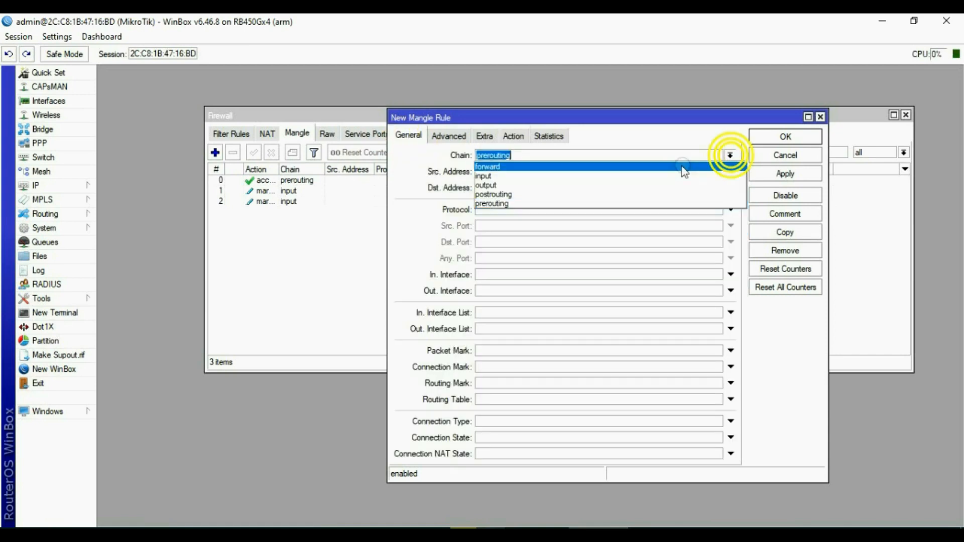
left_click(496, 179)
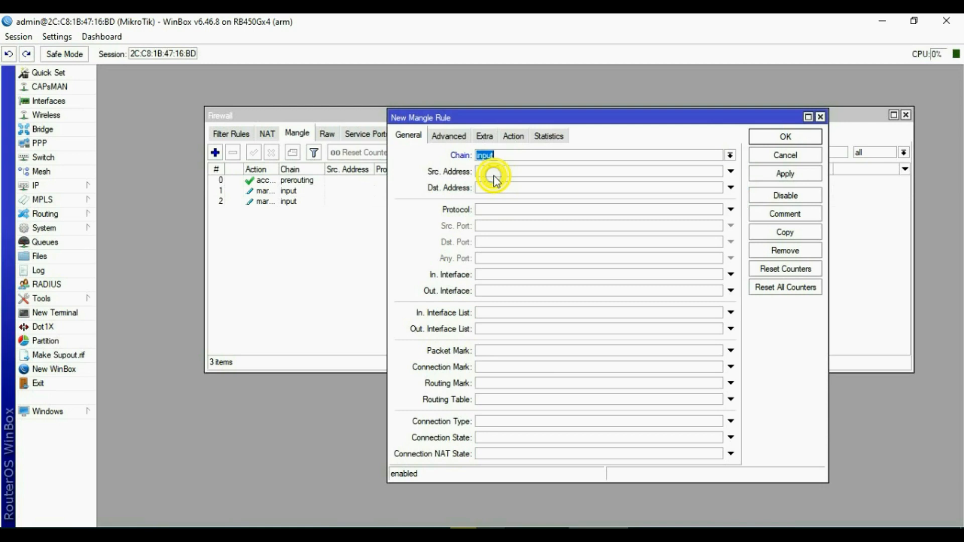
left_click(499, 275)
left_click(613, 278)
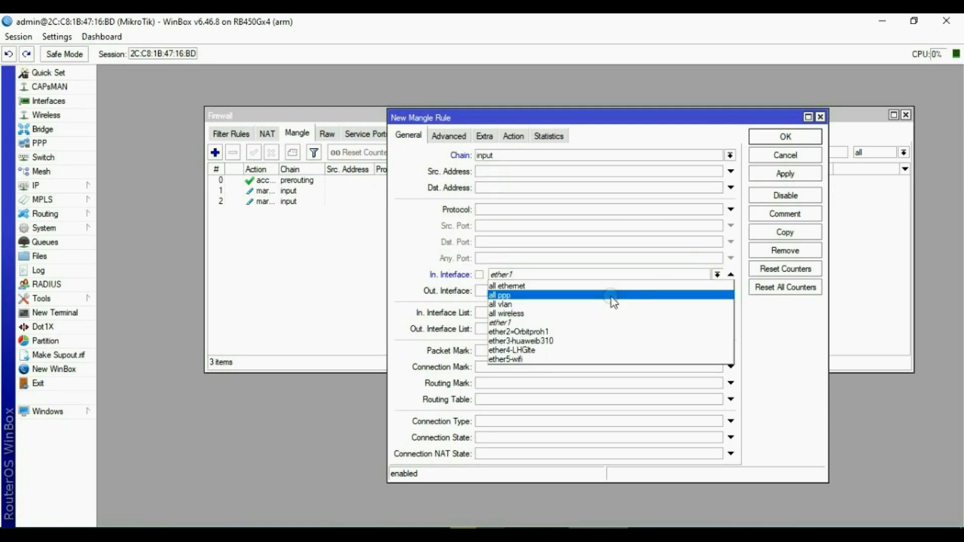
left_click(532, 350)
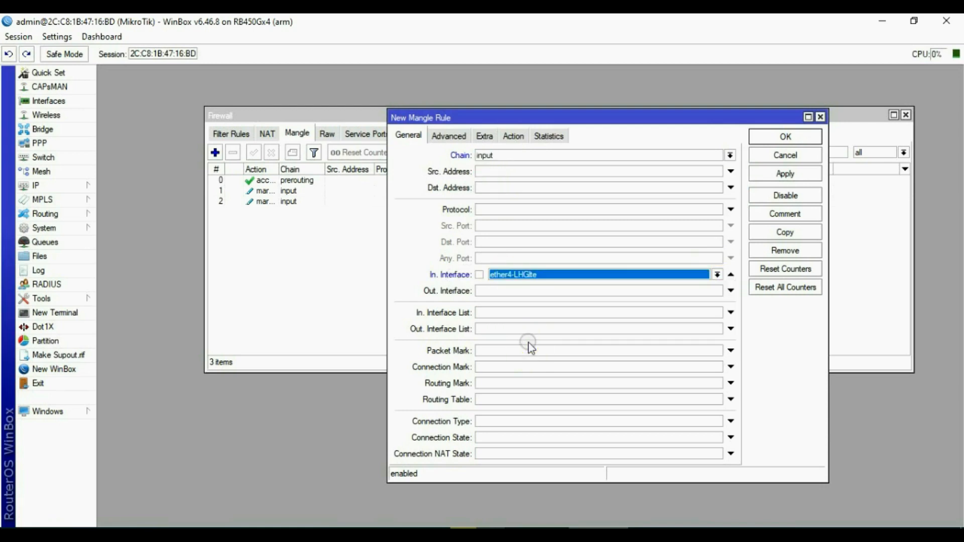
Set the rule's action to mark connection ISP3 and save it.
left_click(517, 135)
left_click(523, 155)
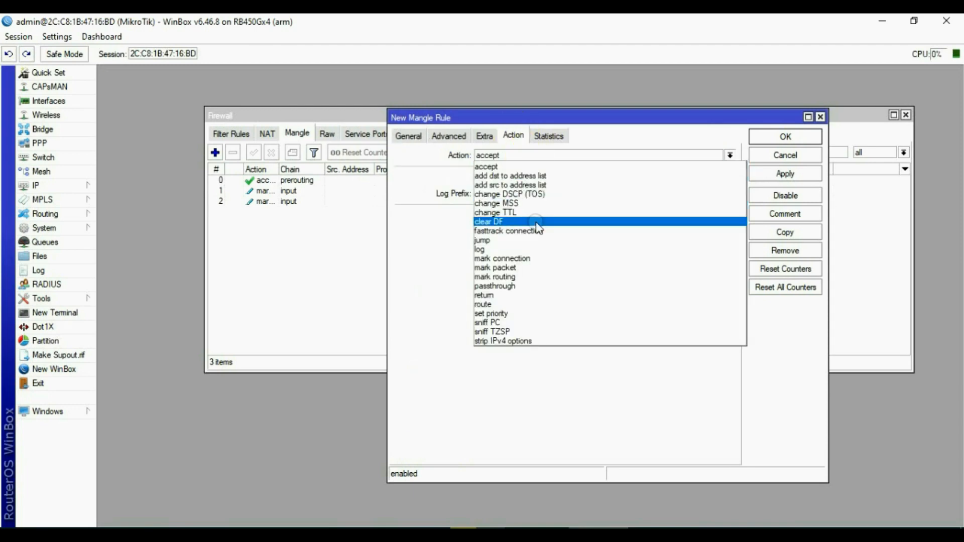
left_click(517, 258)
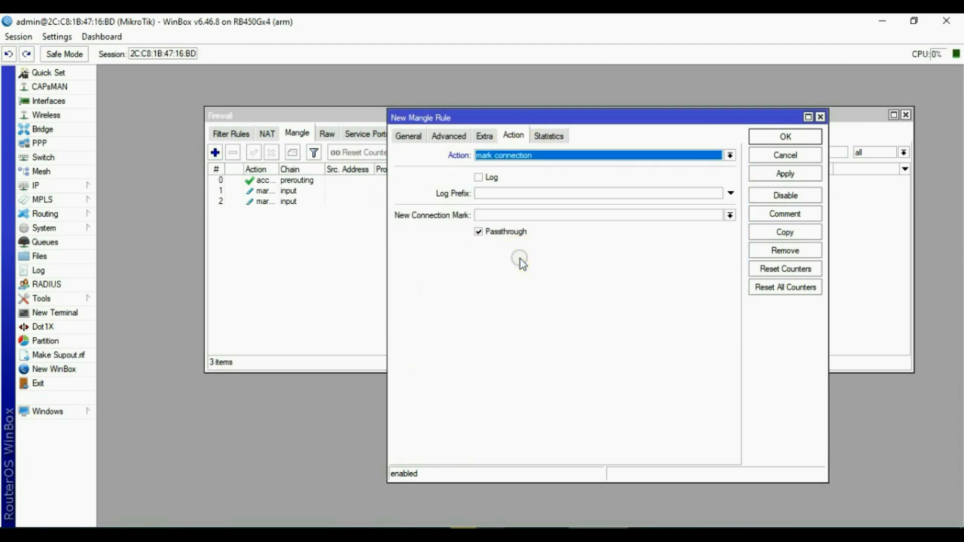
left_click(506, 214)
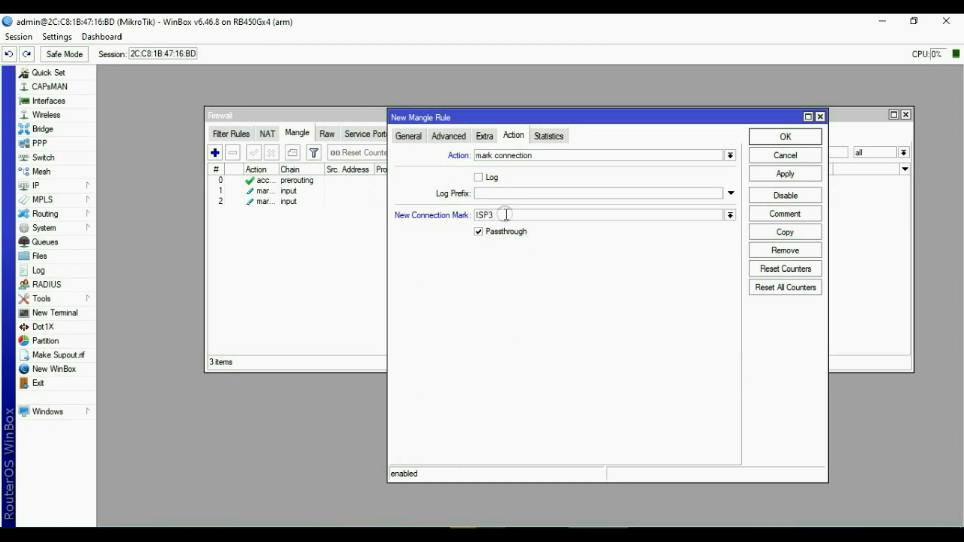
left_click(784, 175)
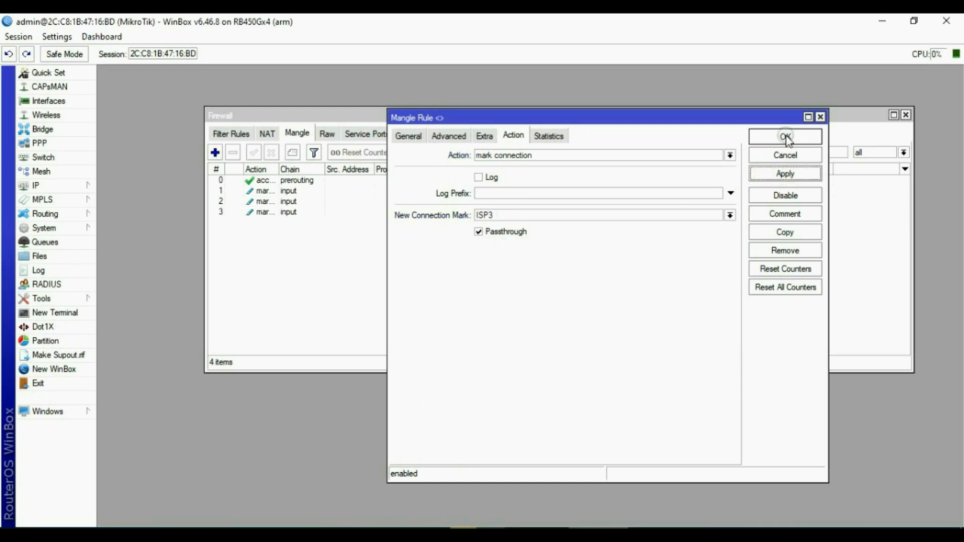
left_click(785, 137)
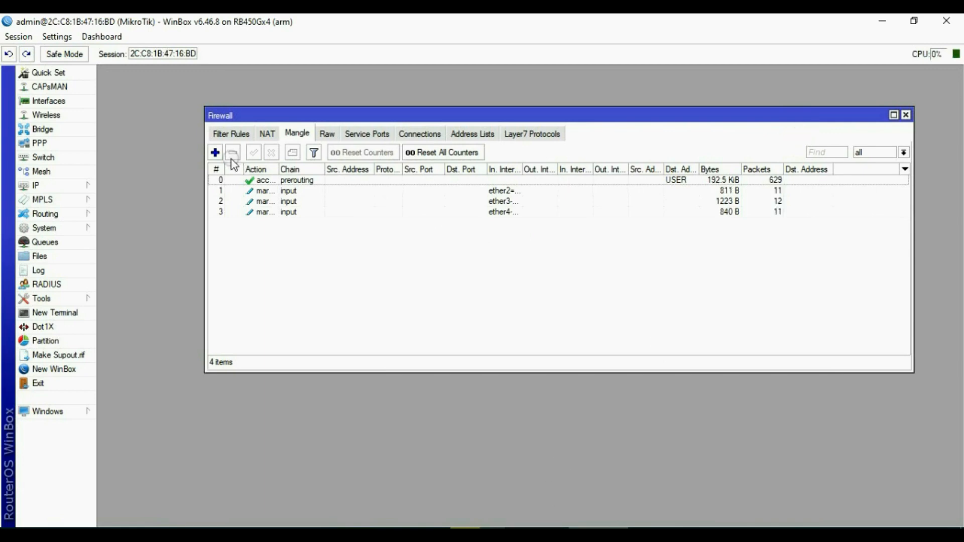
Start an output-chain mangle rule matching connection mark ISP1.
left_click(215, 153)
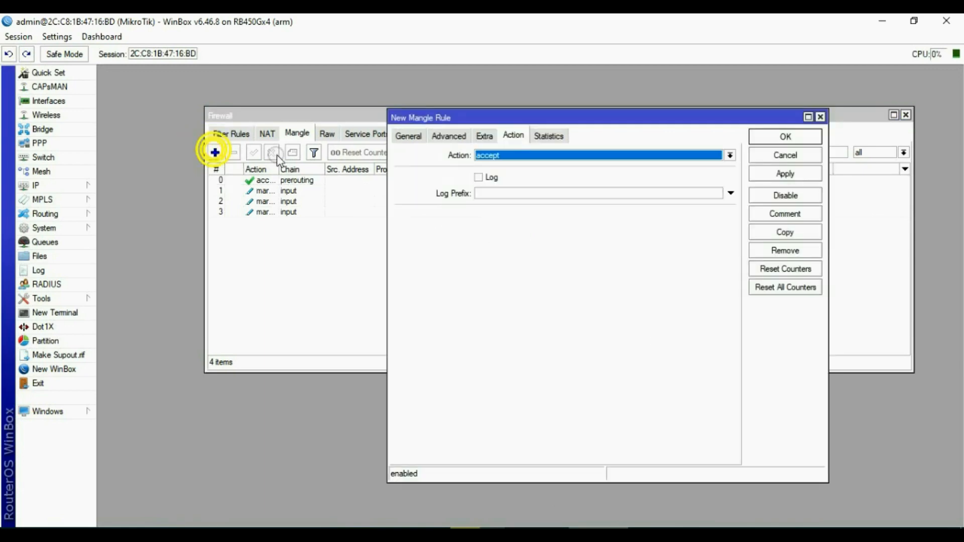
left_click(409, 135)
left_click(730, 156)
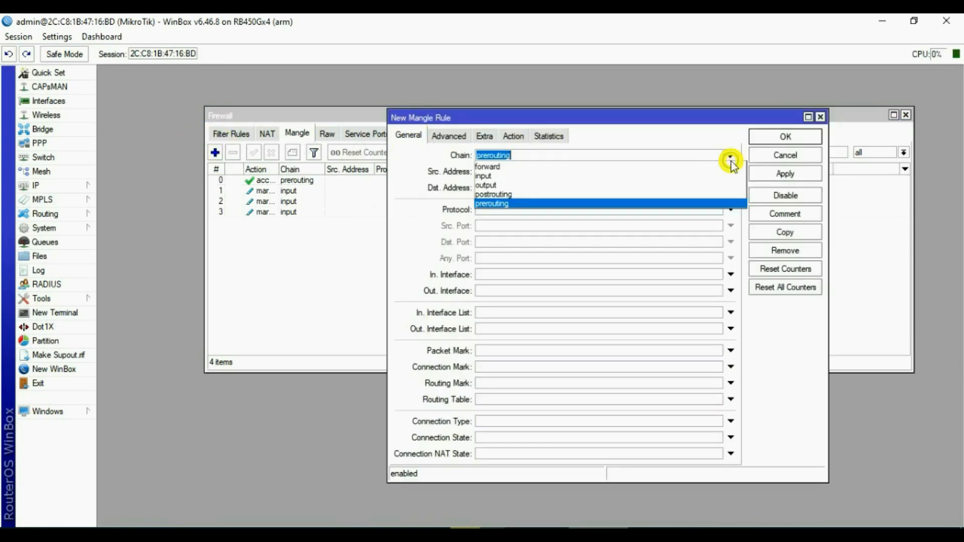
left_click(510, 185)
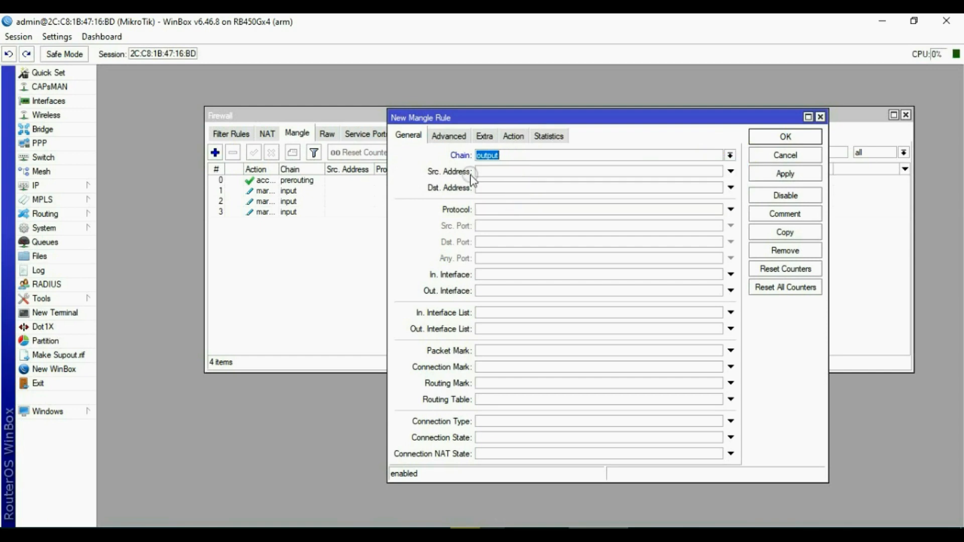
left_click(490, 367)
left_click(717, 367)
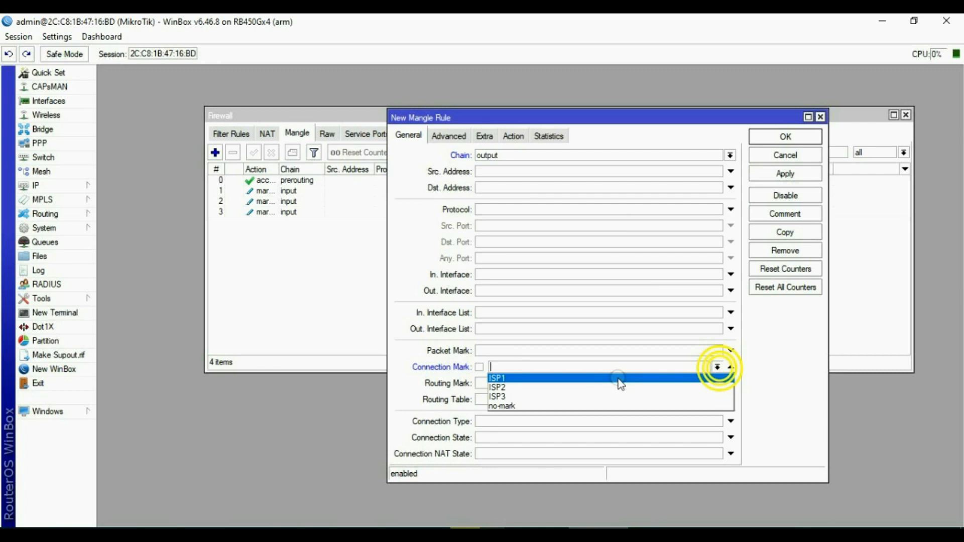
left_click(508, 378)
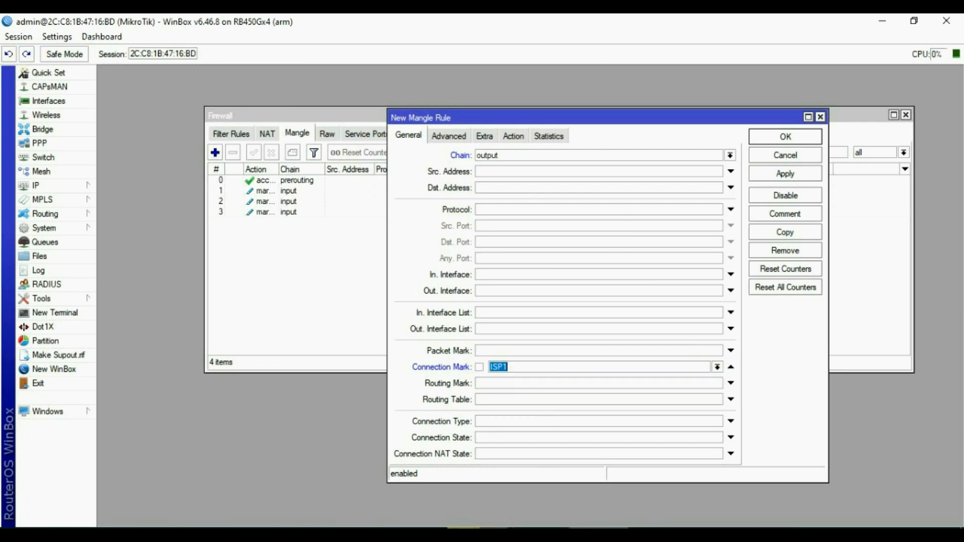
Set the action to mark routing ROUTE1 with Passthrough off, and save the rule.
left_click(514, 136)
left_click(520, 155)
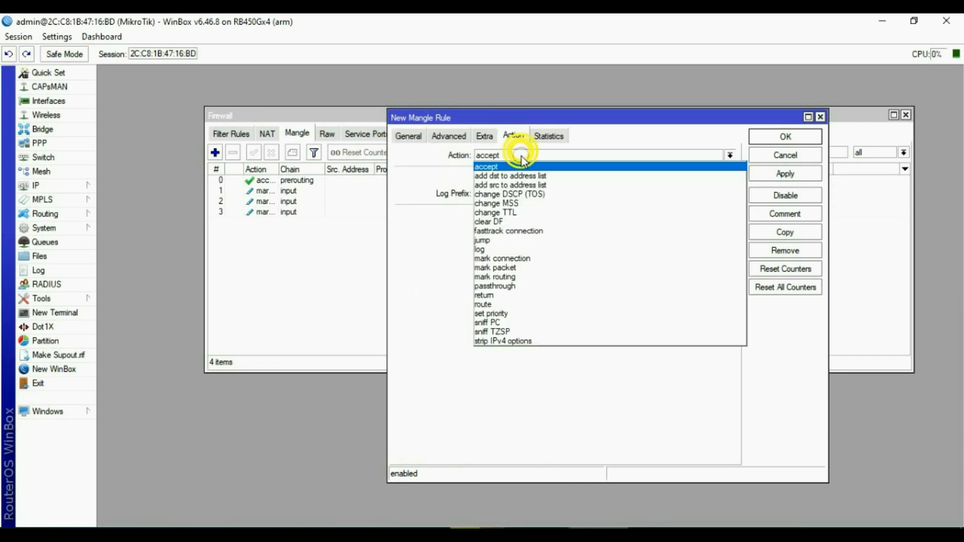
left_click(508, 278)
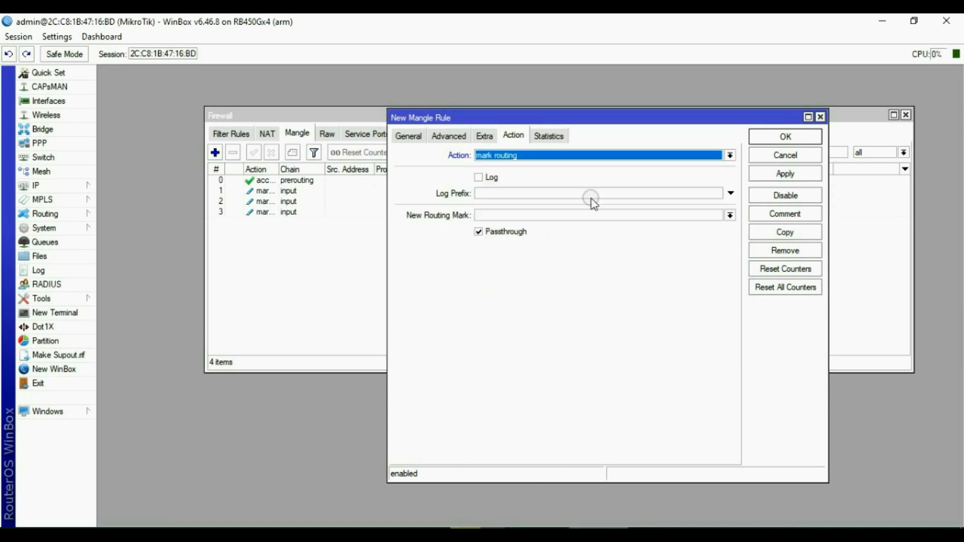
left_click(506, 217)
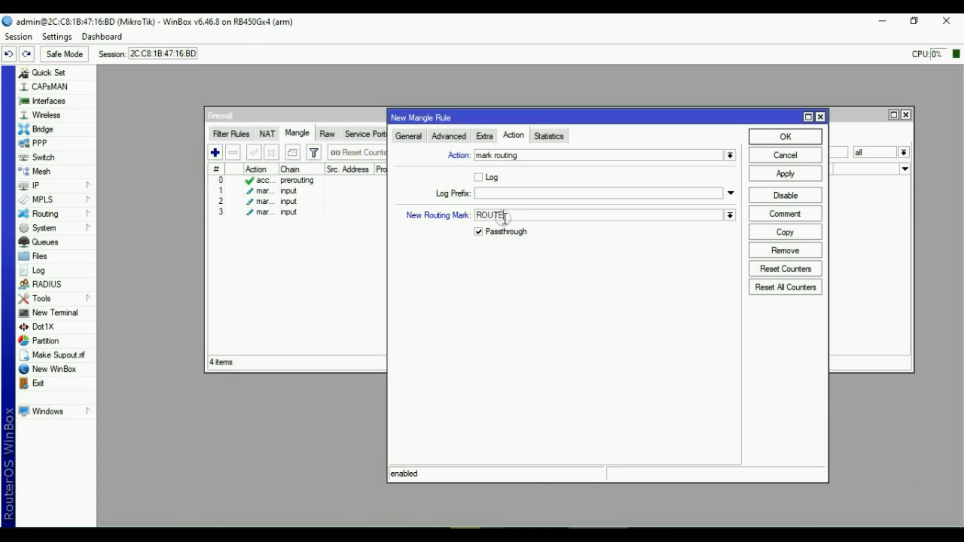
type("ROUTE1")
left_click(497, 231)
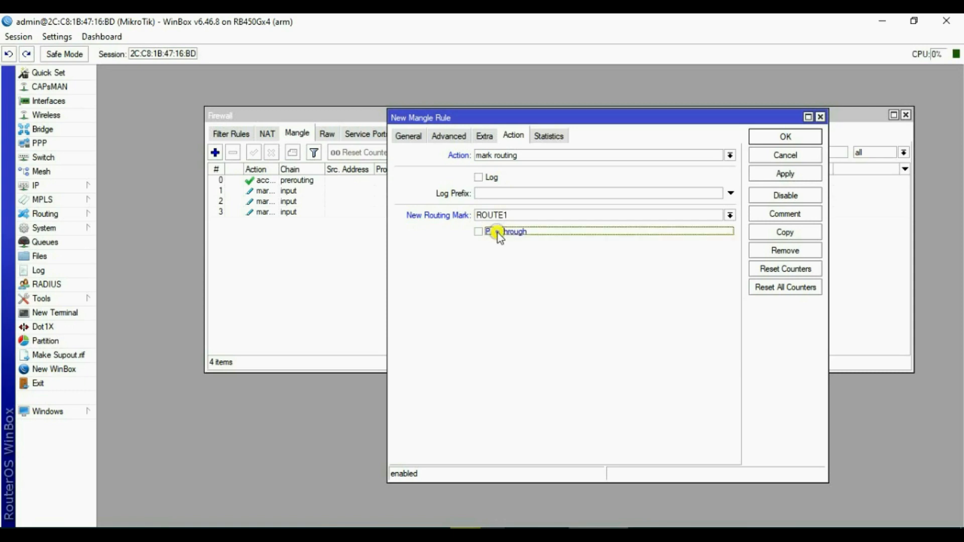
left_click(786, 174)
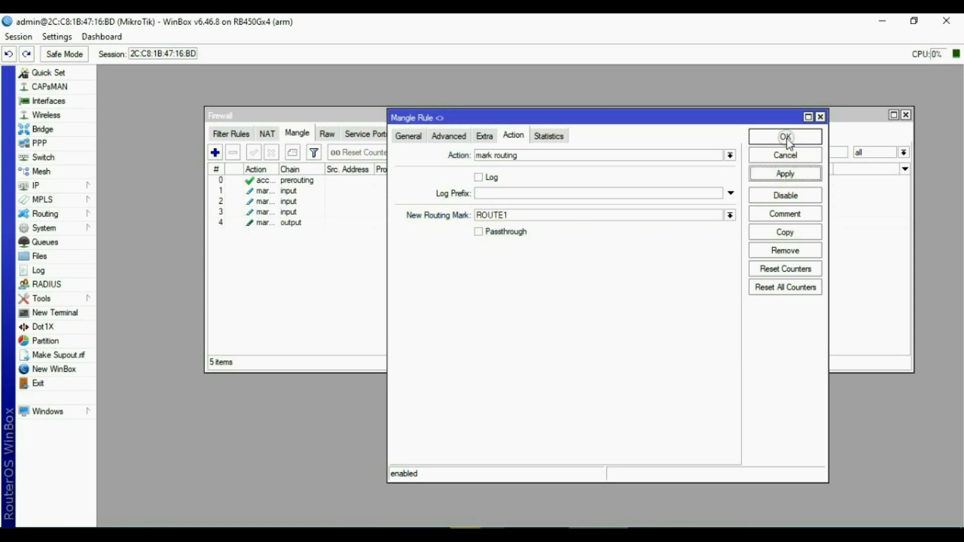
left_click(786, 136)
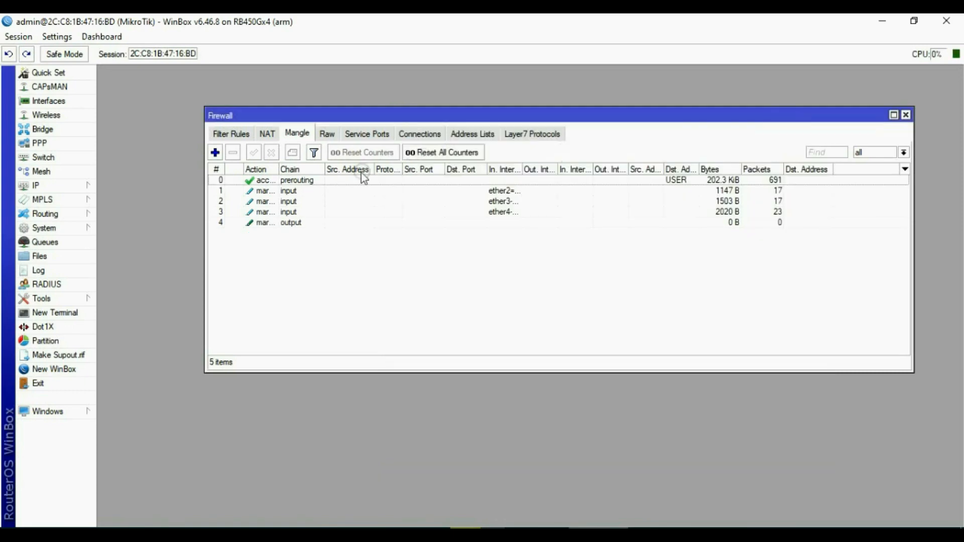
Create a new mangle rule on the output chain matching connection mark ISP2.
left_click(215, 152)
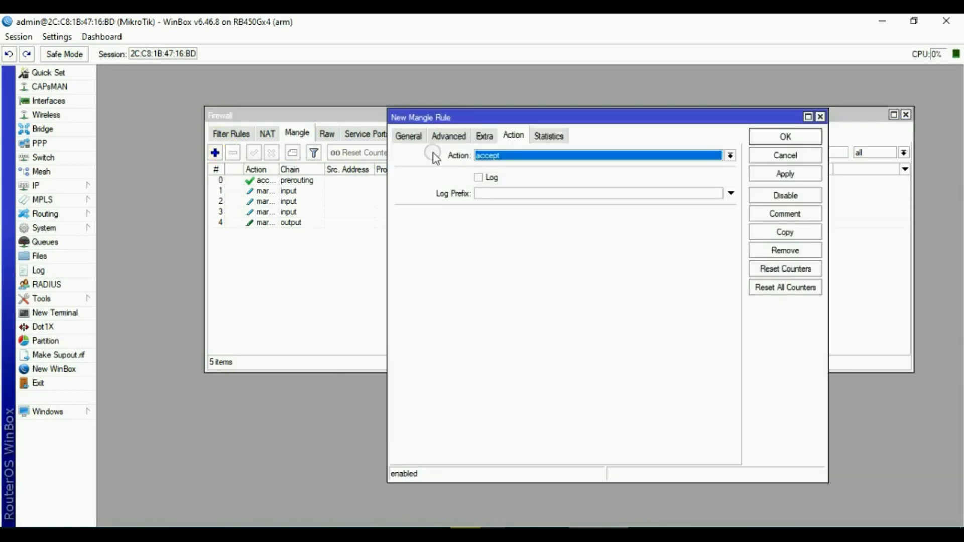
left_click(408, 137)
left_click(730, 156)
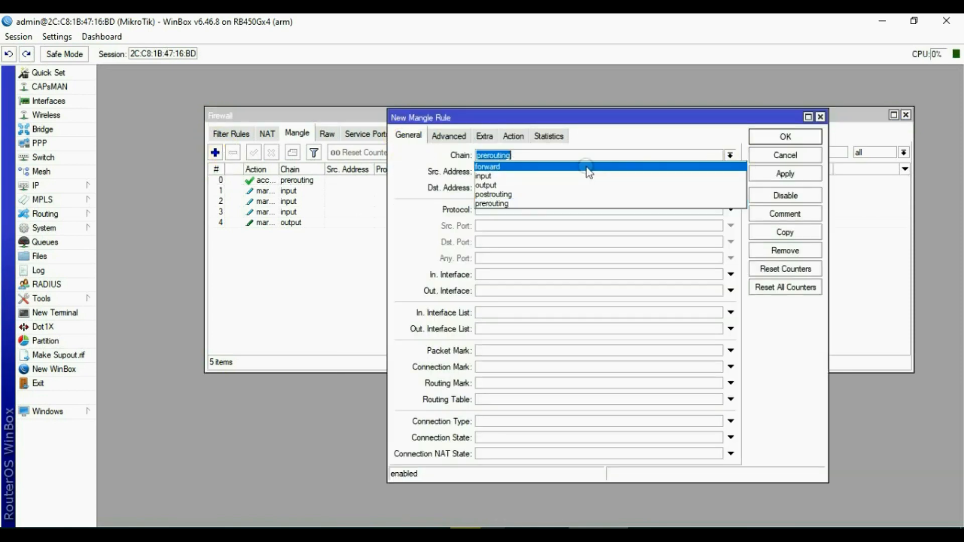
left_click(495, 186)
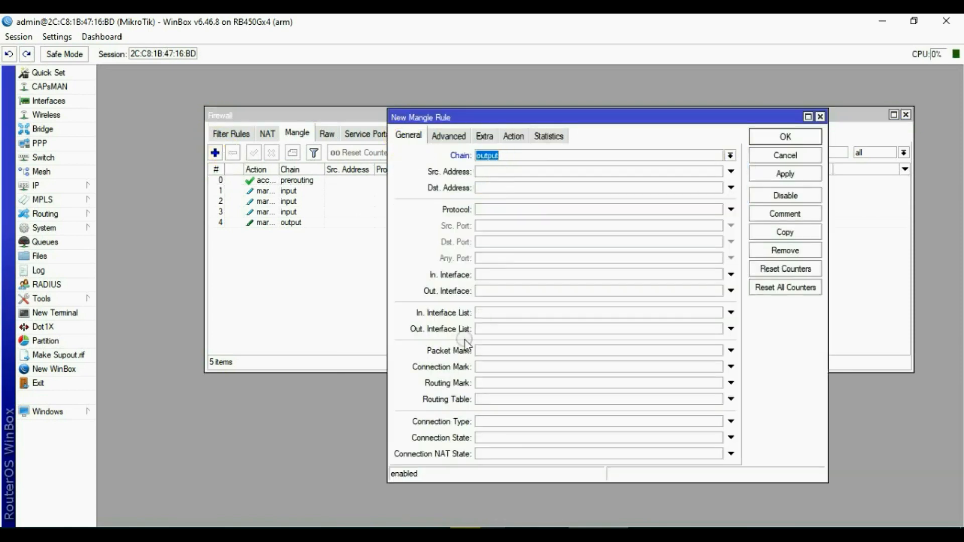
left_click(496, 369)
left_click(720, 369)
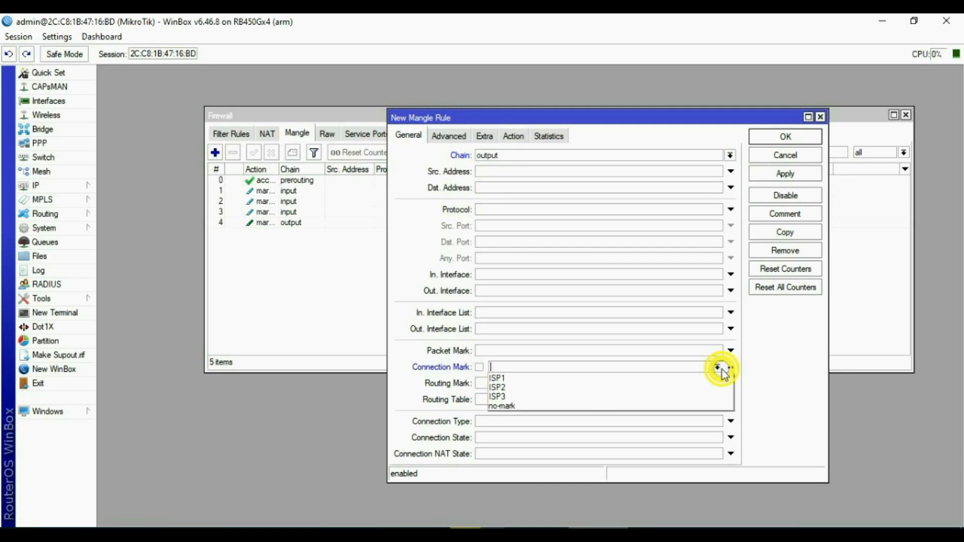
left_click(500, 388)
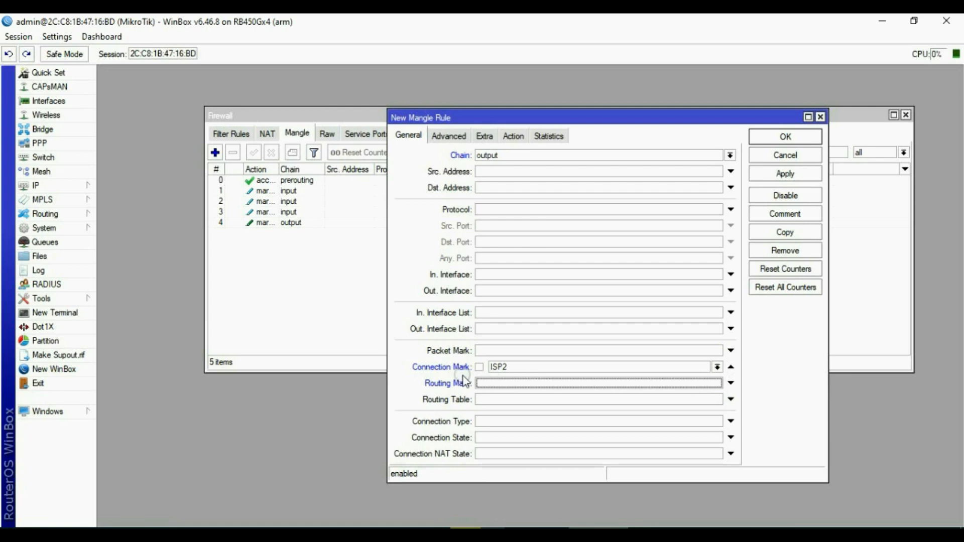
Set the action to mark routing ROUTE2 with passthrough off, then apply and close.
left_click(513, 136)
left_click(520, 155)
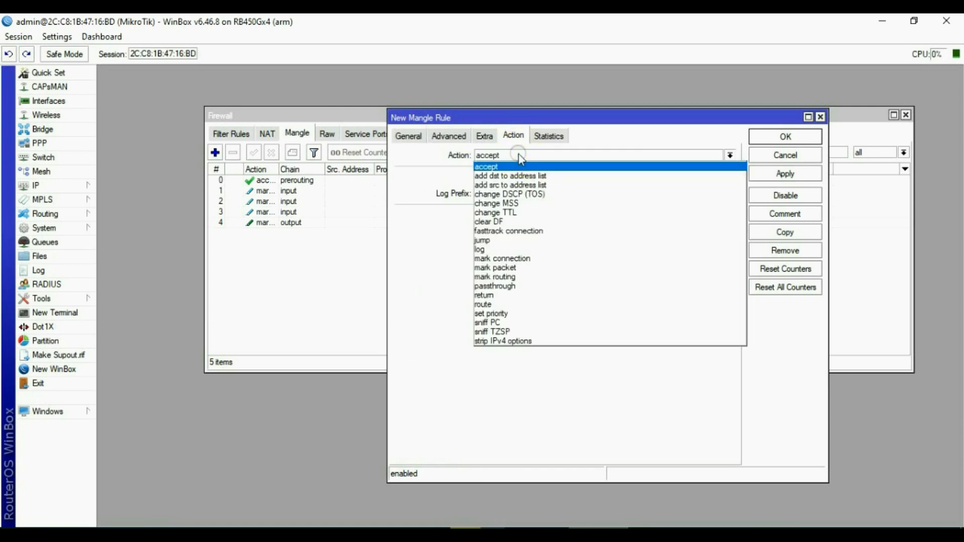
left_click(527, 276)
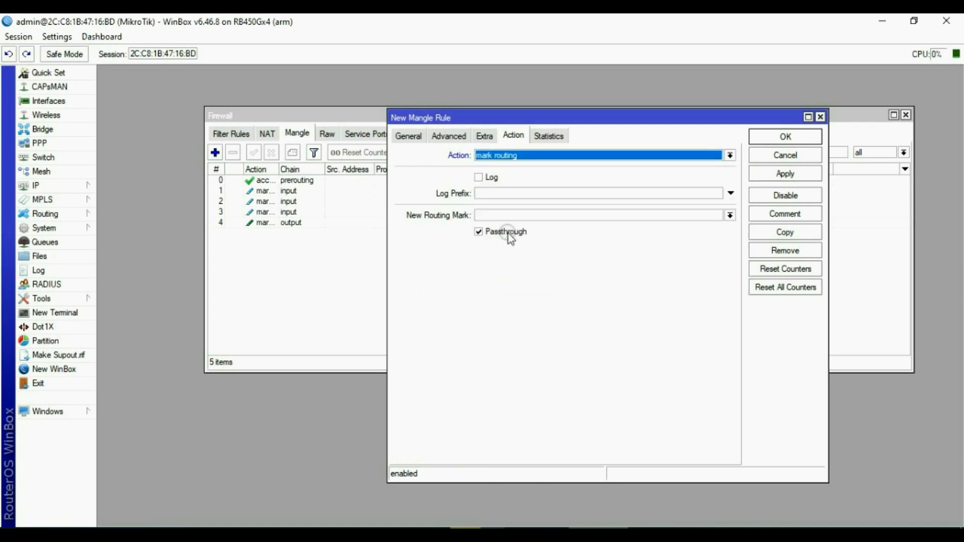
left_click(508, 218)
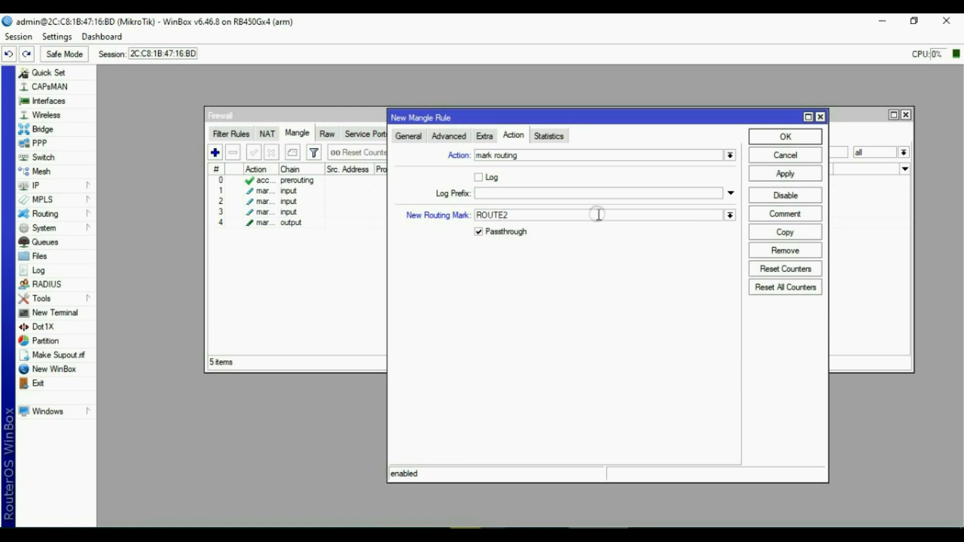
left_click(499, 232)
left_click(786, 175)
left_click(786, 138)
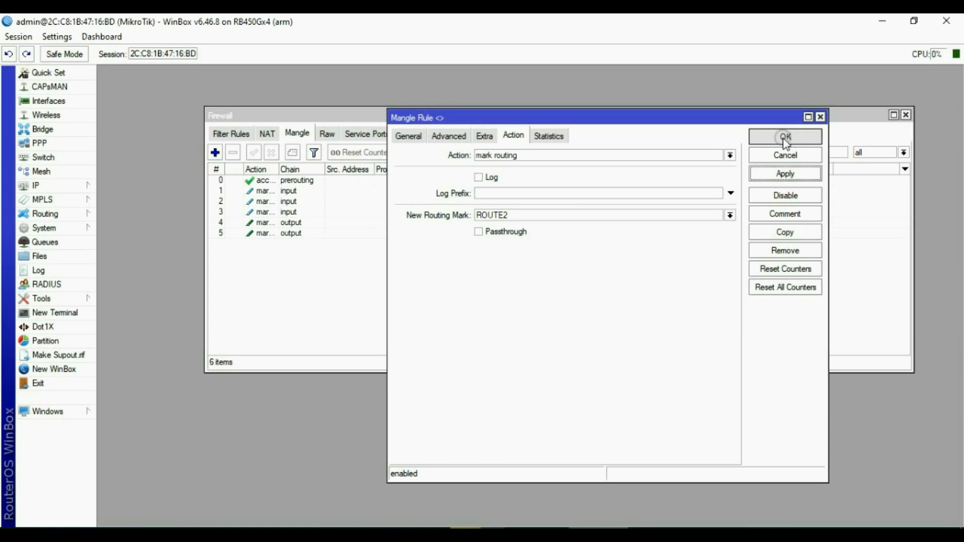
Create another mangle rule on the output chain matching connection mark ISP3.
left_click(216, 153)
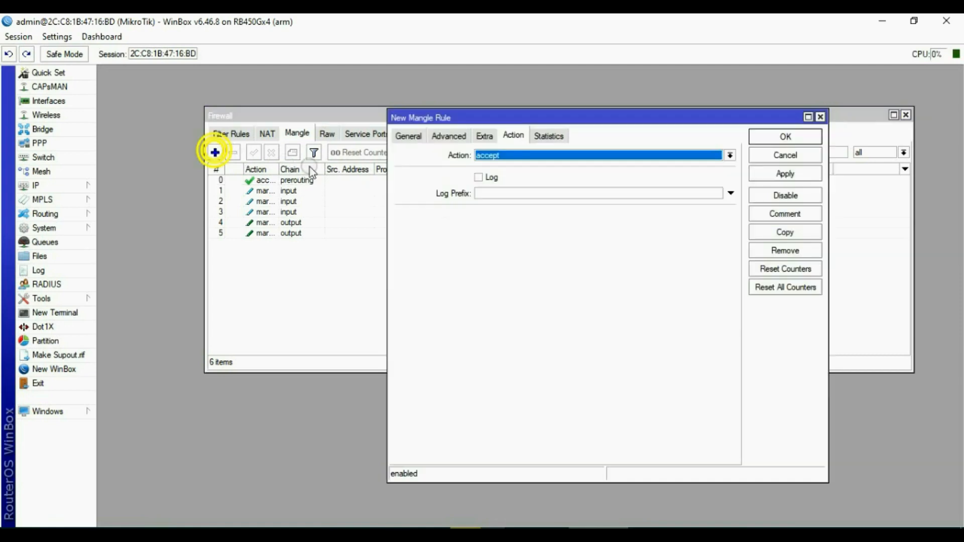
left_click(405, 135)
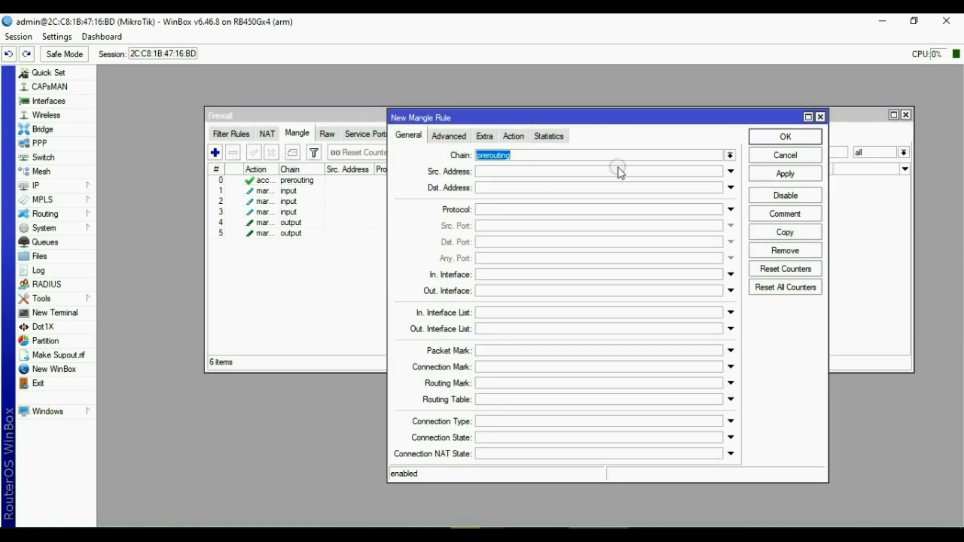
left_click(731, 155)
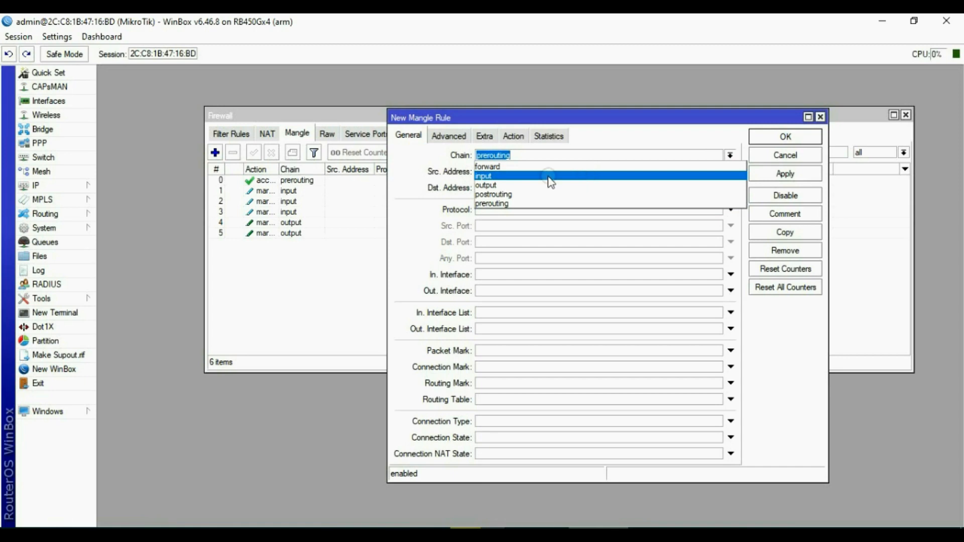
left_click(518, 185)
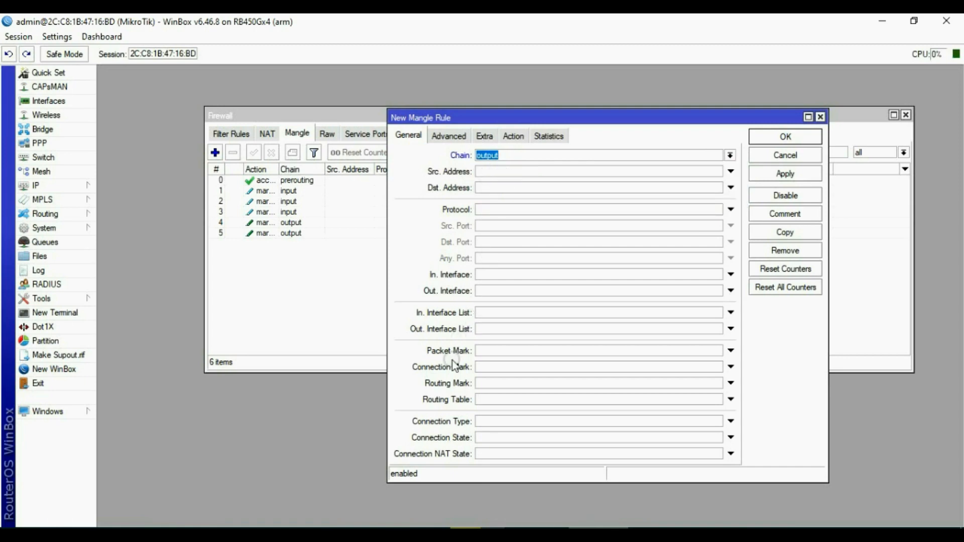
left_click(505, 367)
left_click(715, 368)
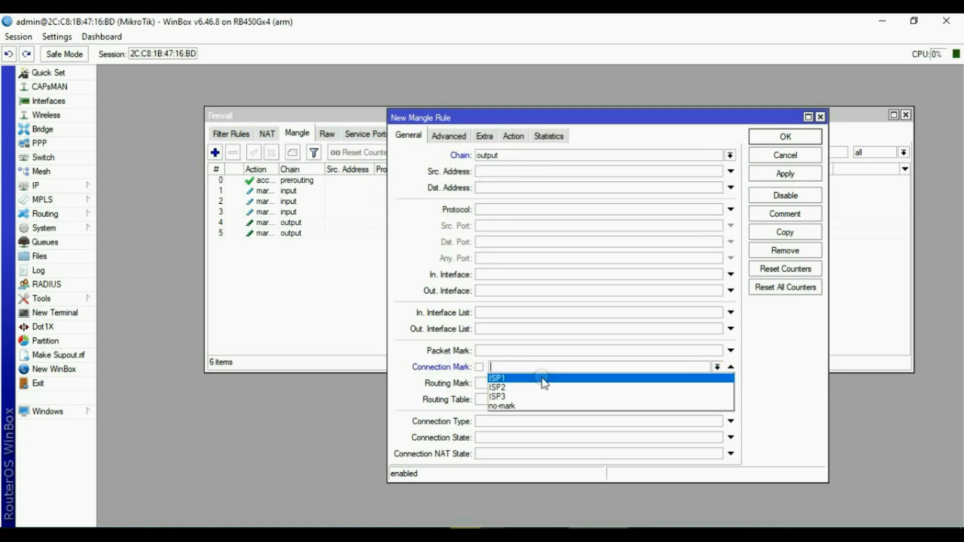
left_click(507, 396)
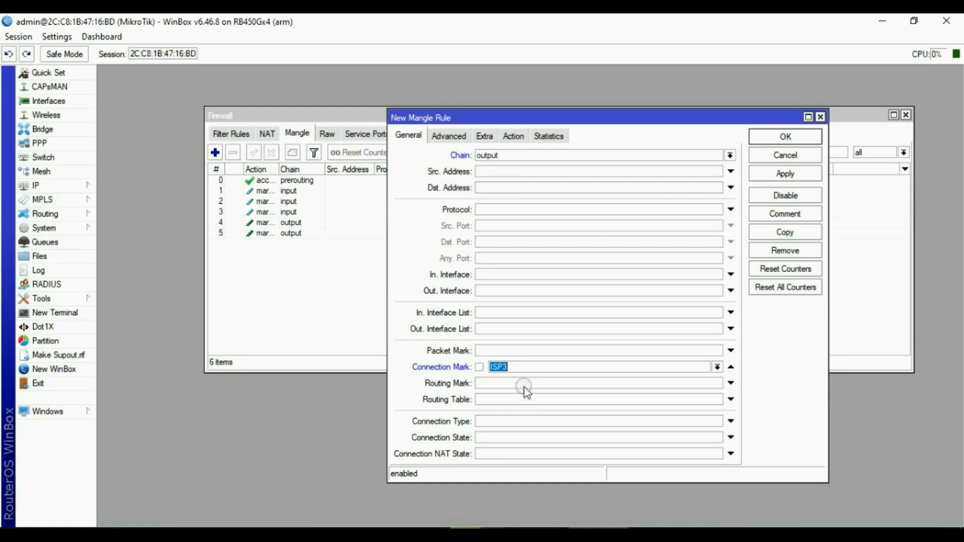
Set the rule's action to mark routing and place the cursor in New Routing Mark.
left_click(515, 138)
left_click(531, 153)
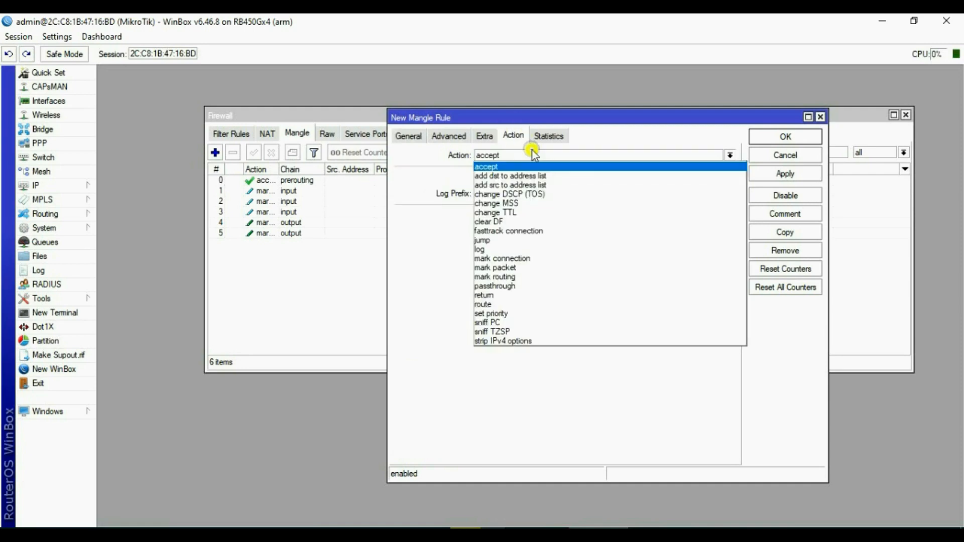
left_click(522, 277)
left_click(495, 216)
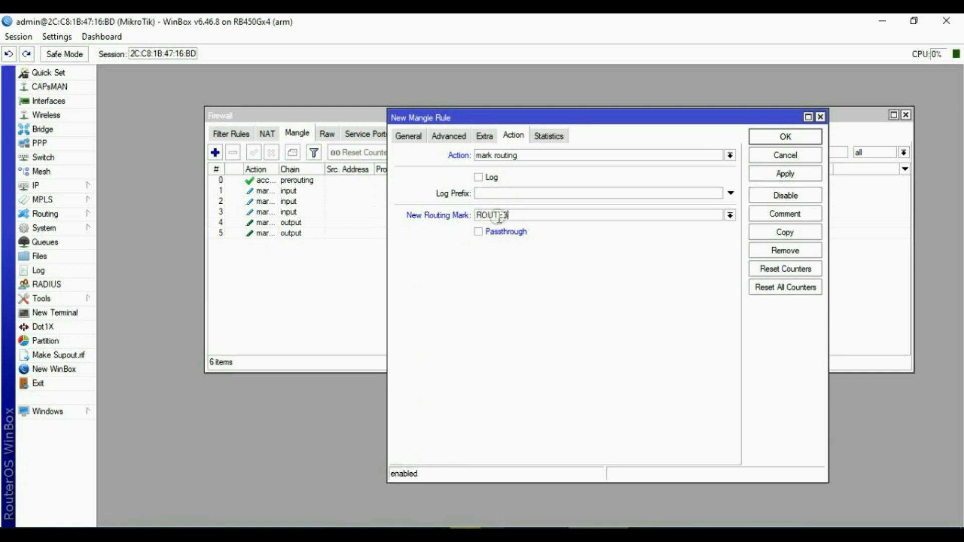
Apply the output rule with new routing mark ROUTE3 and start another mangle rule.
type("ROUTE3")
left_click(785, 174)
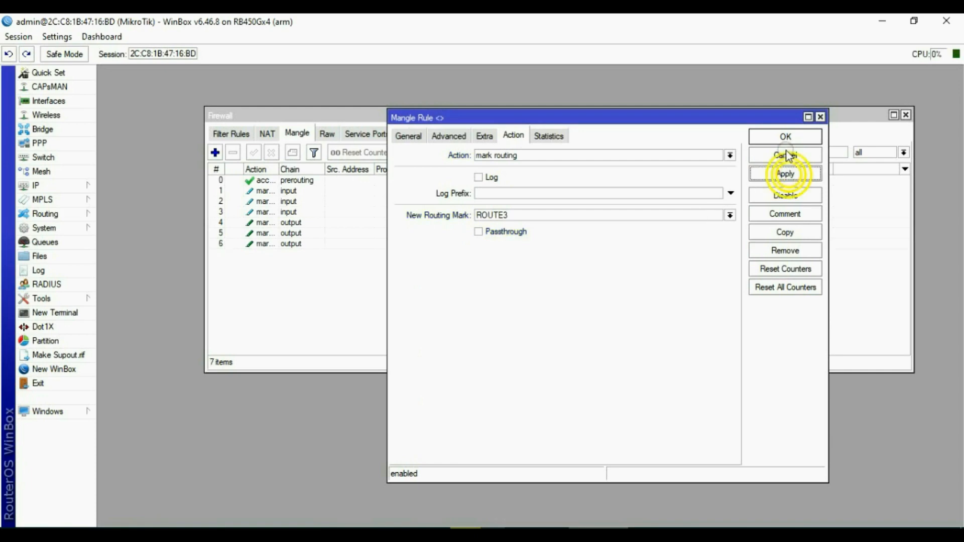
left_click(449, 136)
Match source address list USER and negated destination address list USER.
left_click(497, 154)
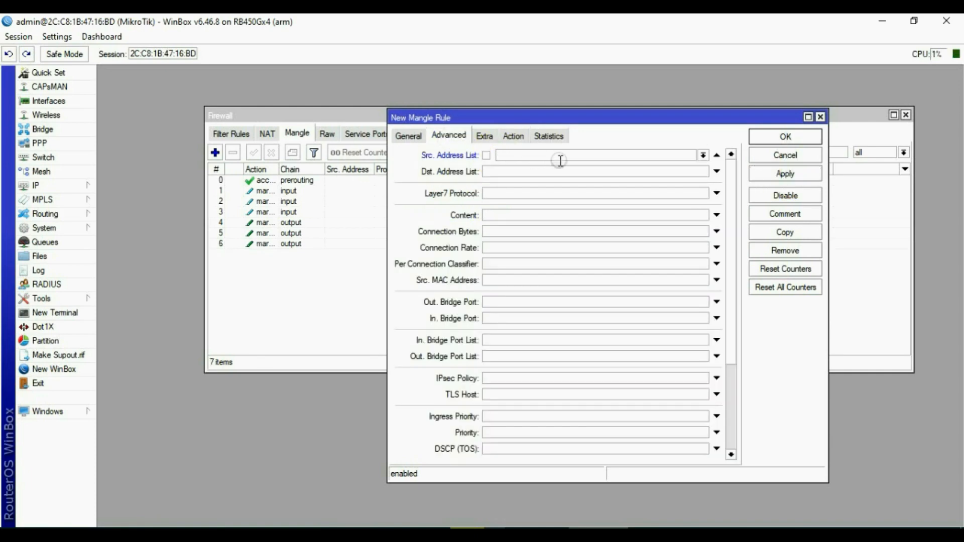
left_click(702, 155)
left_click(522, 165)
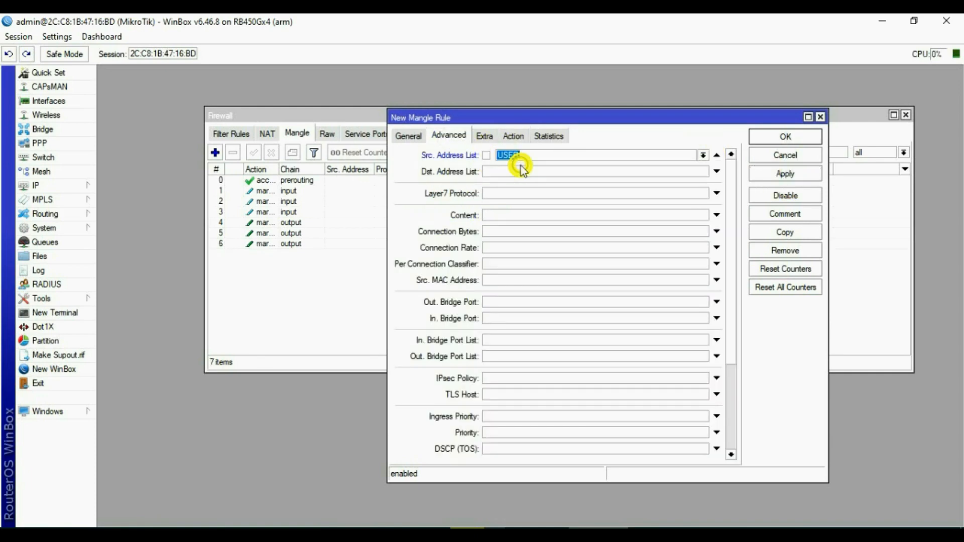
left_click(513, 172)
left_click(703, 171)
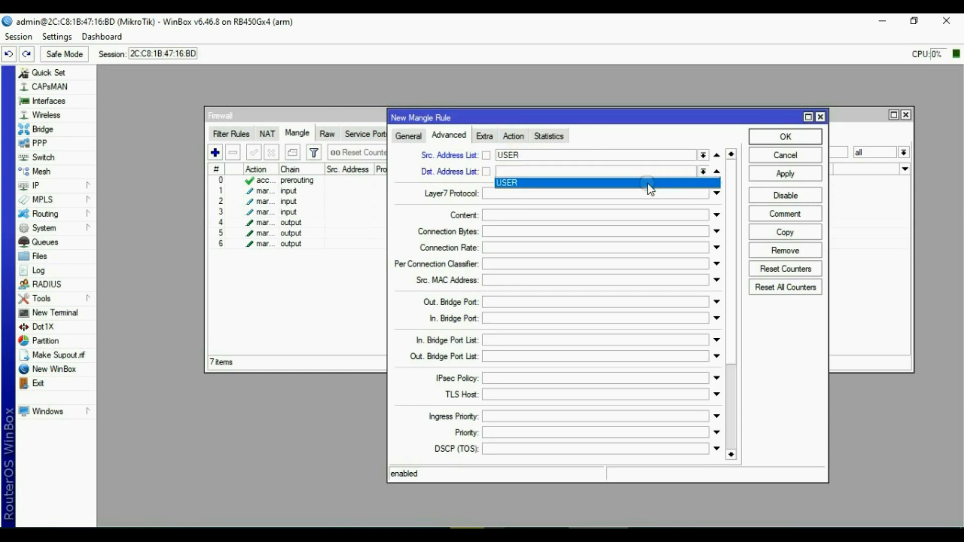
left_click(649, 184)
left_click(487, 172)
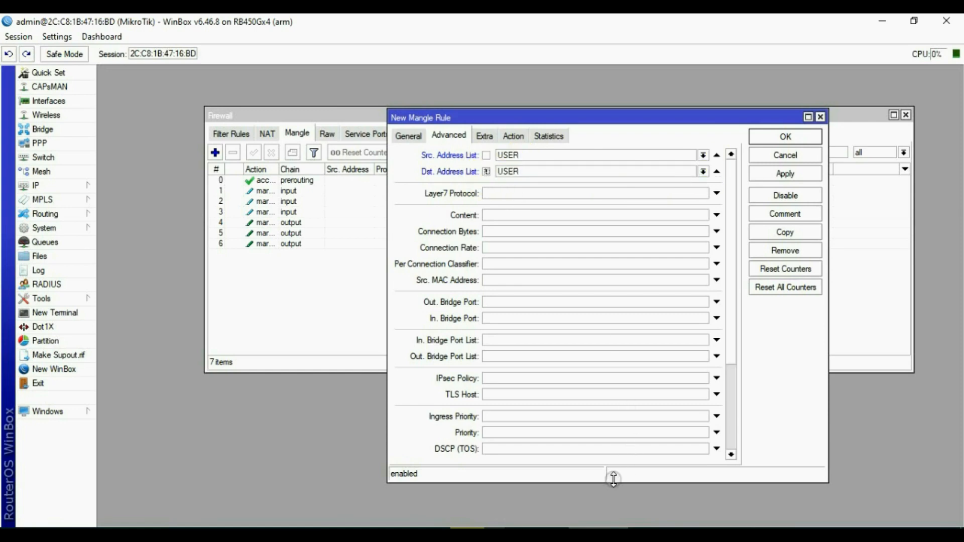
Enable the per connection classifier with both addresses and ports, divider 3/0.
left_click(505, 263)
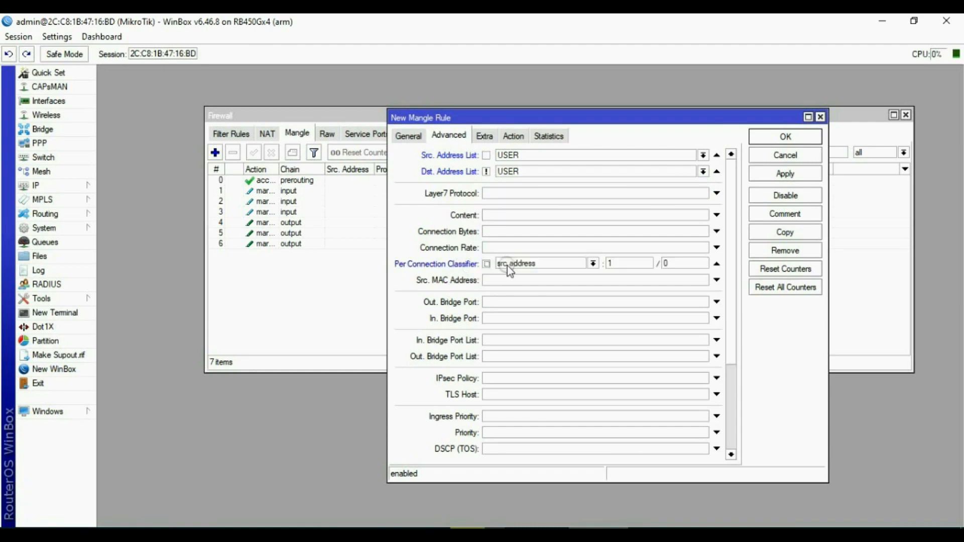
left_click(593, 264)
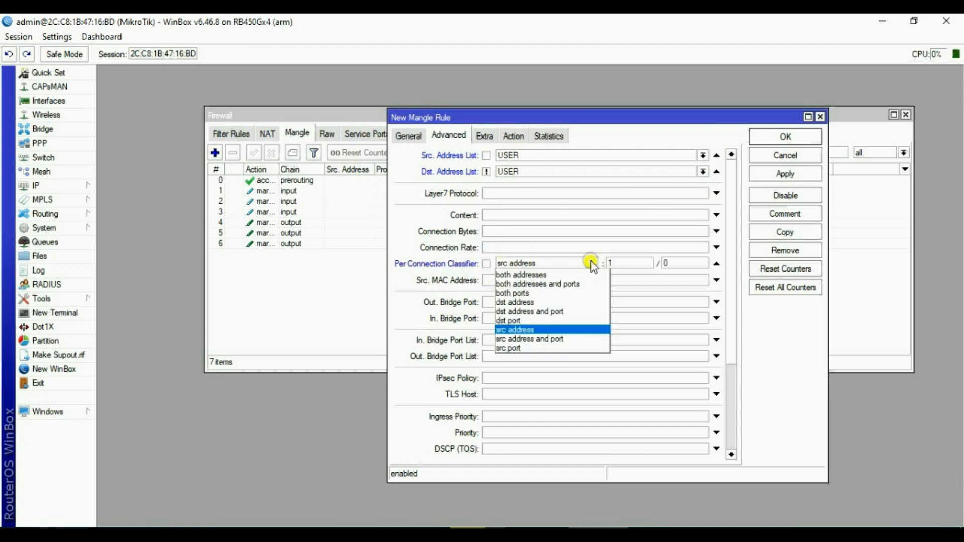
left_click(565, 283)
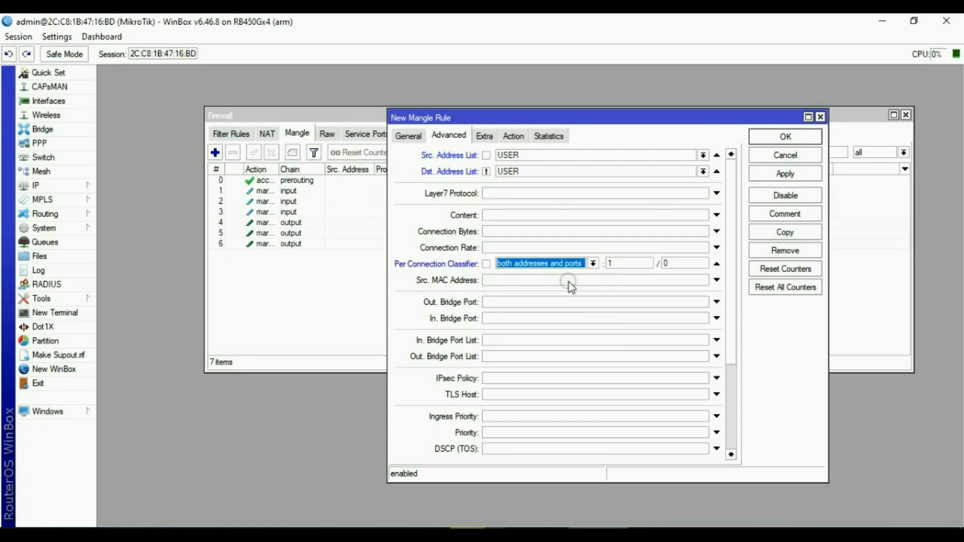
left_click(630, 267)
double_click(630, 267)
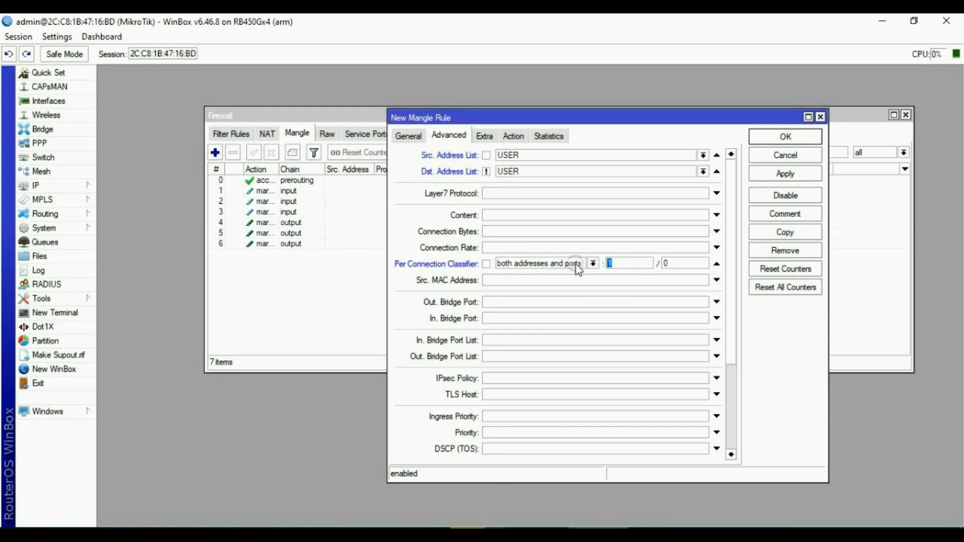
type("3")
left_click(484, 137)
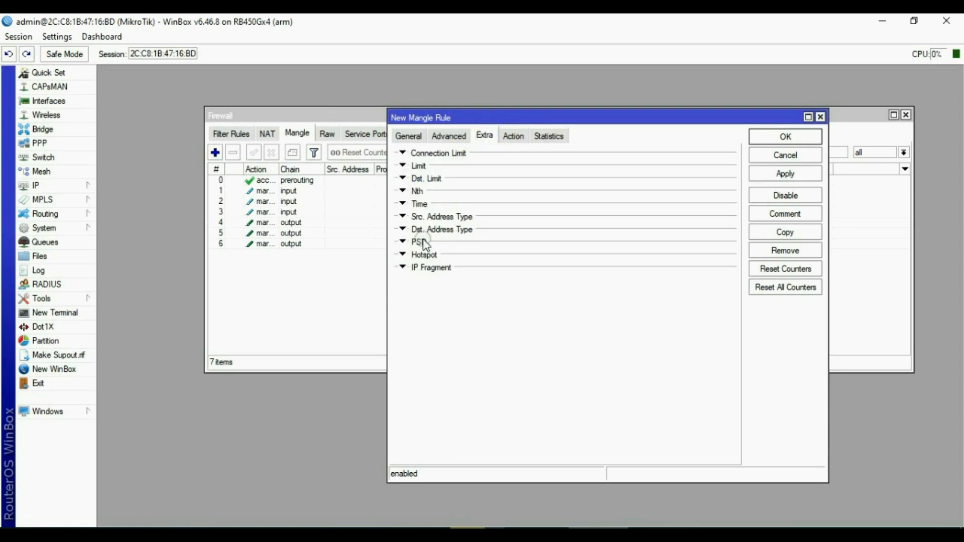
Add an inverted Dst. Address Type local match to exclude local destinations.
left_click(438, 230)
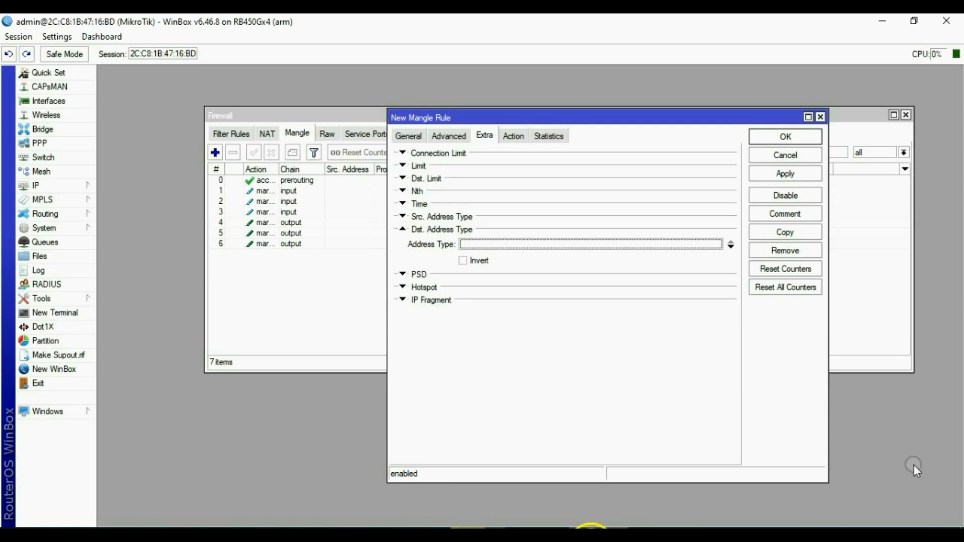
left_click(469, 243)
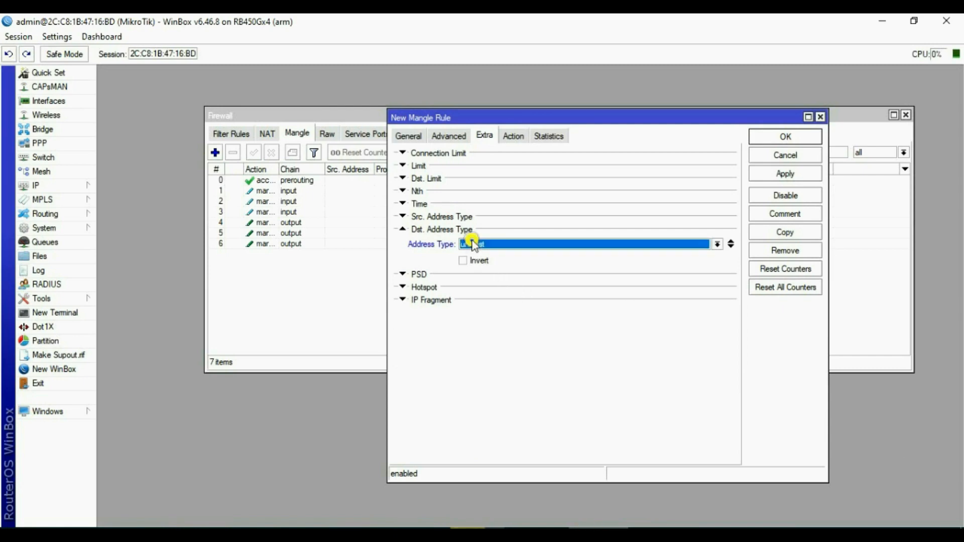
left_click(718, 244)
left_click(470, 264)
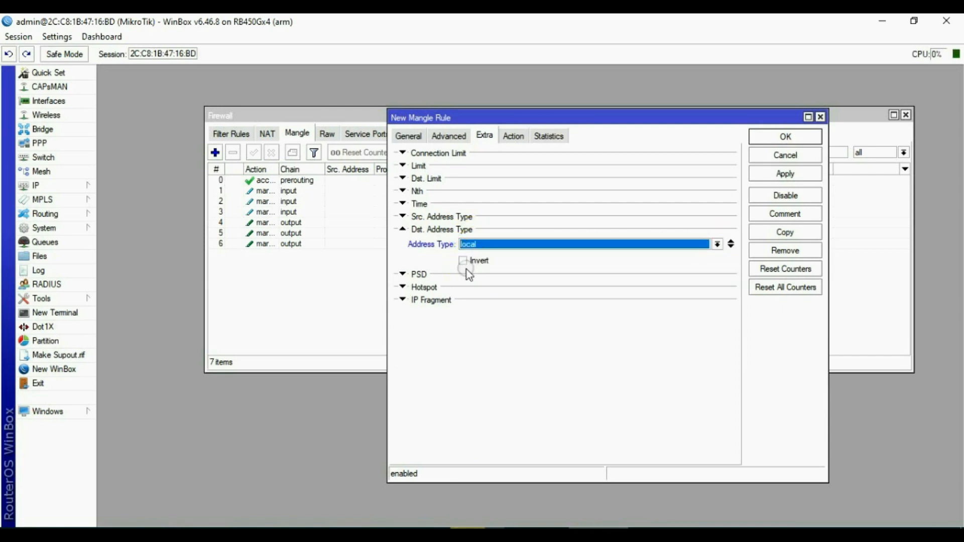
left_click(463, 260)
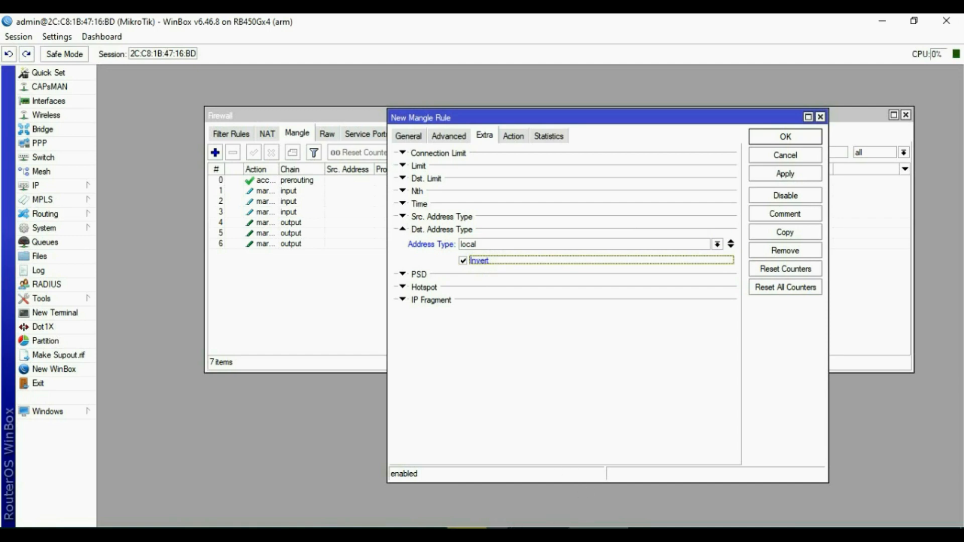
Set the action to mark connection ISP1, then apply and close the rule.
left_click(513, 135)
left_click(516, 156)
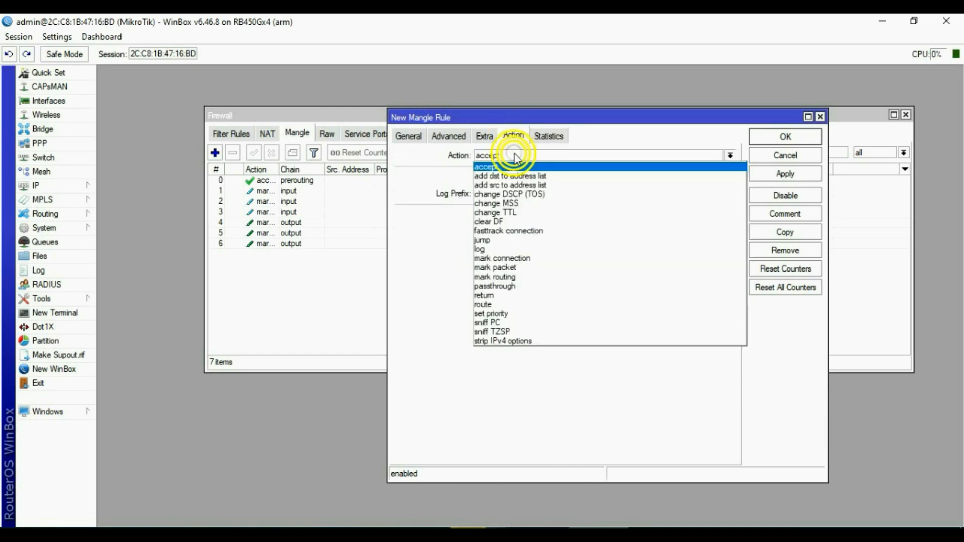
left_click(530, 258)
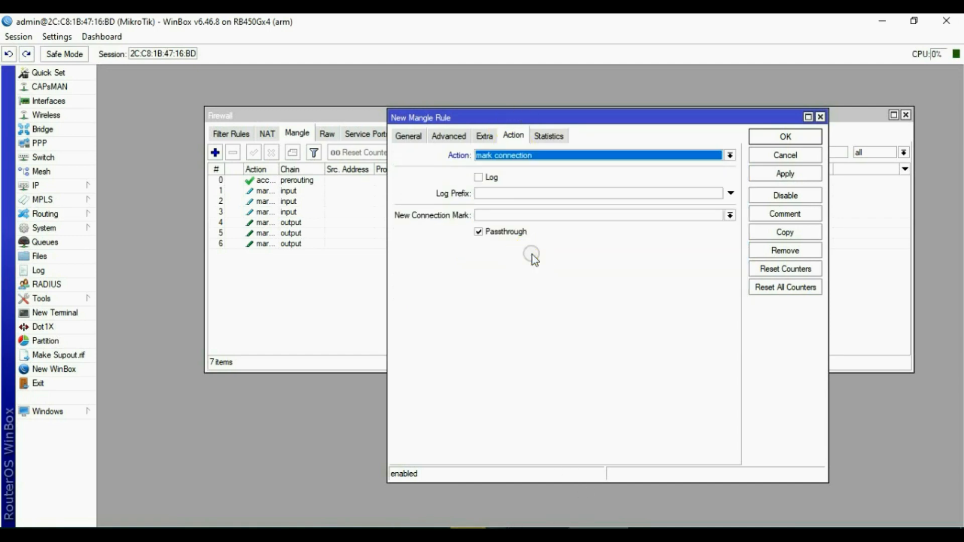
left_click(730, 215)
left_click(490, 225)
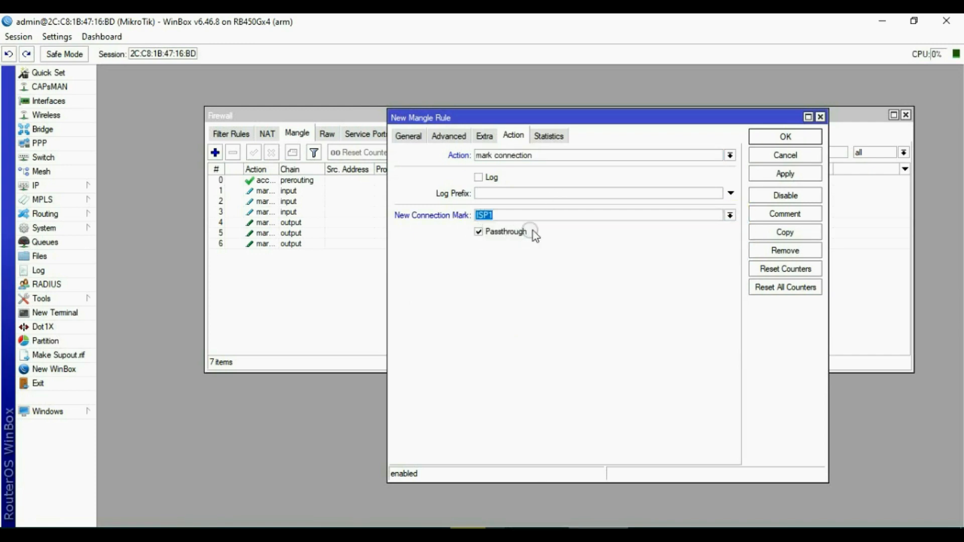
left_click(785, 175)
left_click(787, 140)
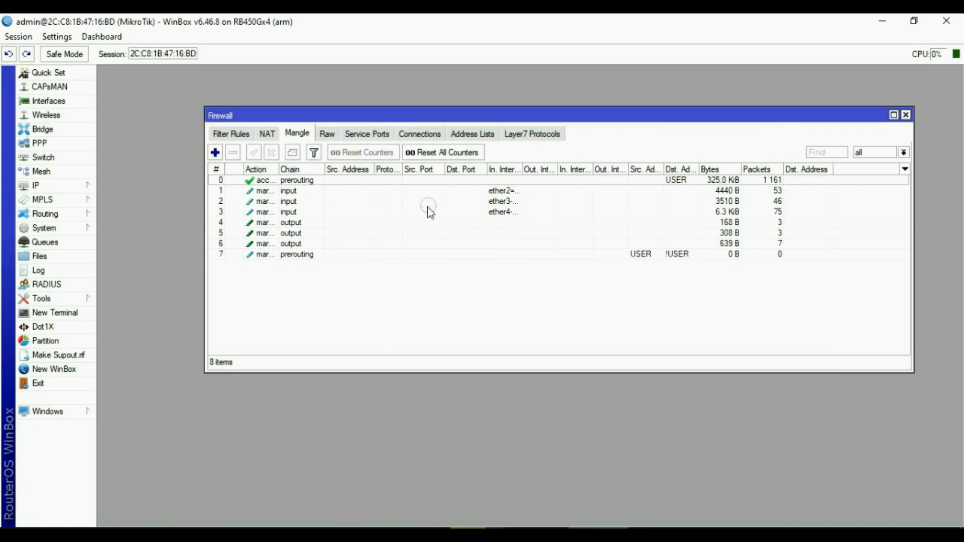
Start a new mangle rule matching source list USER and destination list not USER.
left_click(215, 152)
left_click(405, 134)
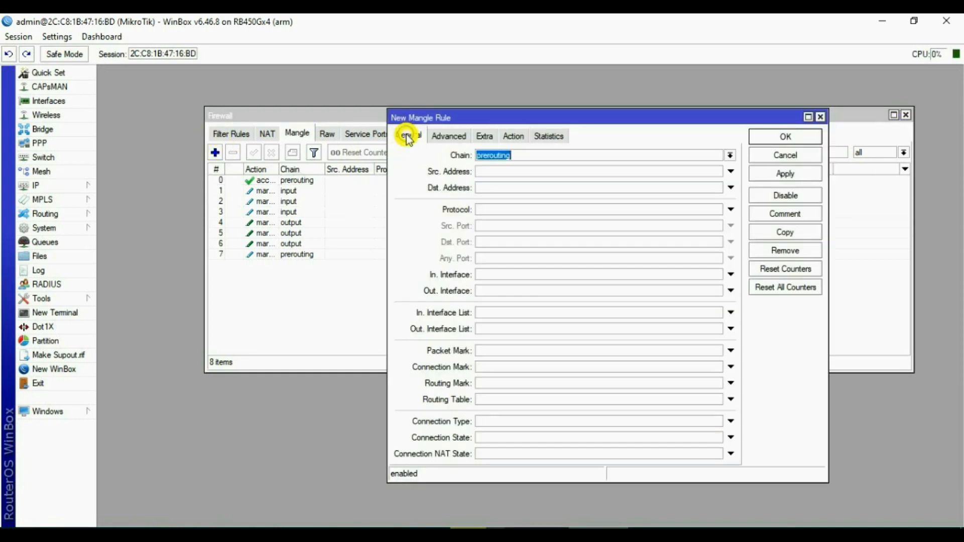
left_click(525, 169)
left_click(500, 355)
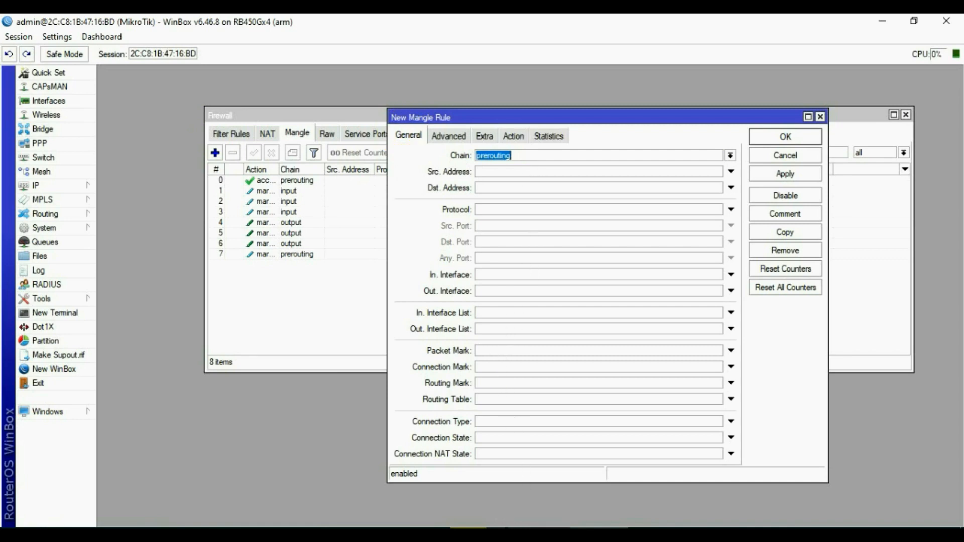
left_click(447, 136)
left_click(498, 154)
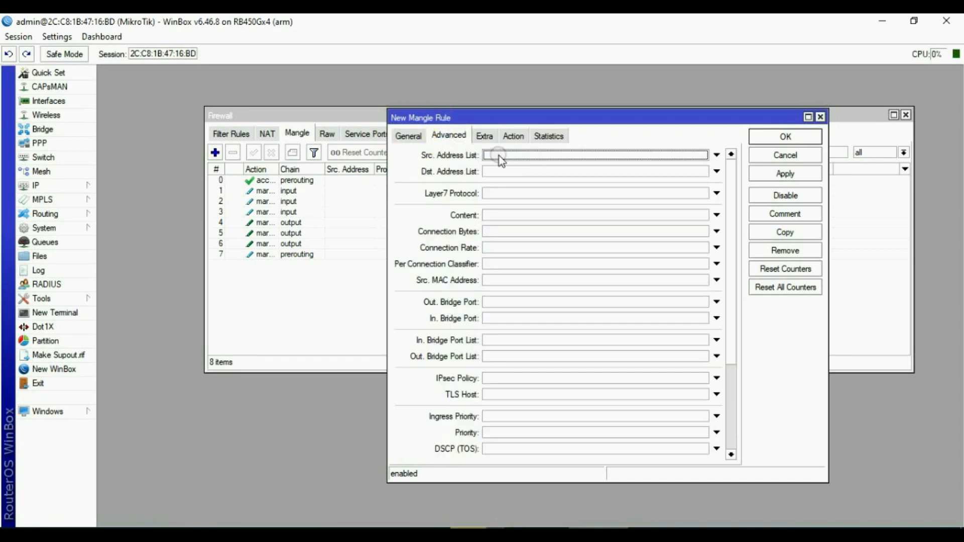
left_click(703, 156)
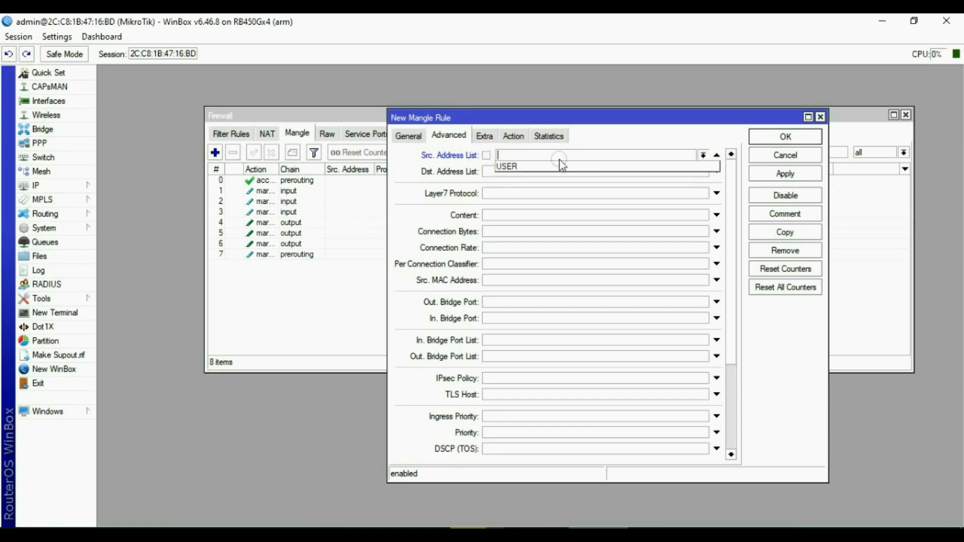
left_click(518, 166)
left_click(717, 171)
left_click(703, 172)
left_click(523, 180)
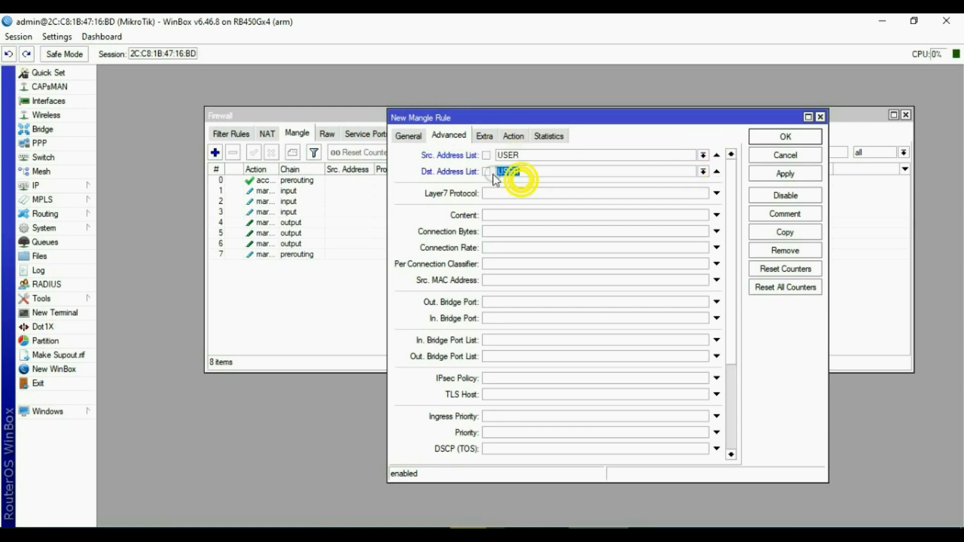
left_click(487, 171)
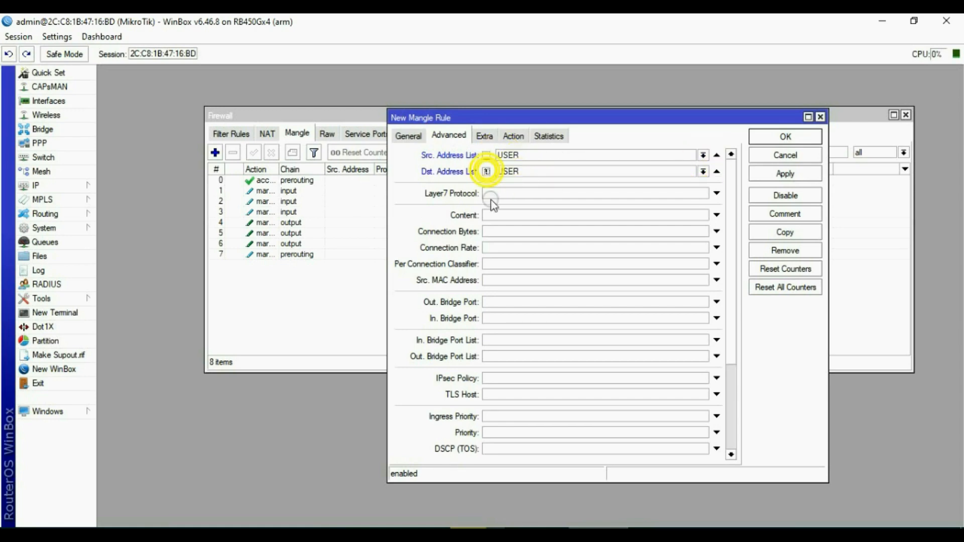
Set the per connection classifier to both addresses and ports, divider 3, remainder 1.
left_click(487, 263)
left_click(593, 264)
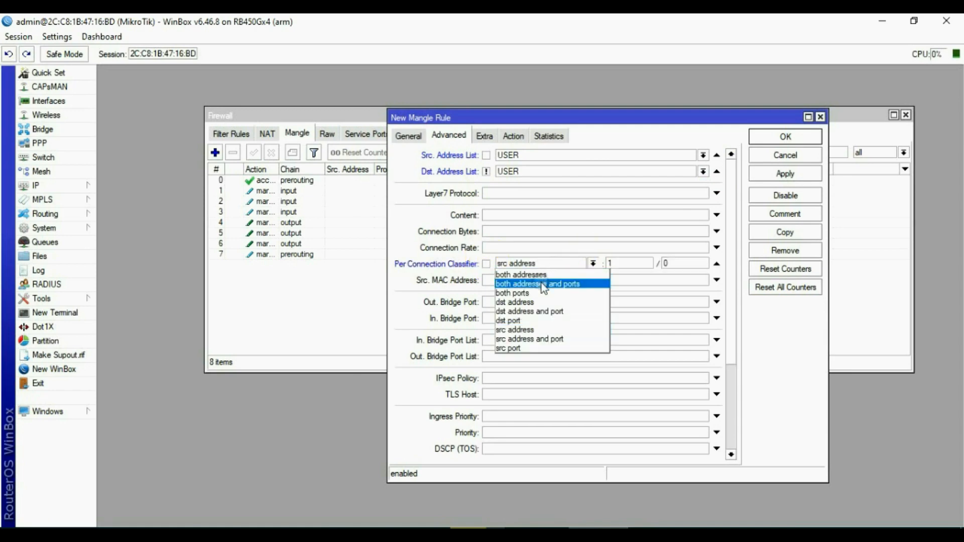
left_click(541, 282)
left_click(612, 263)
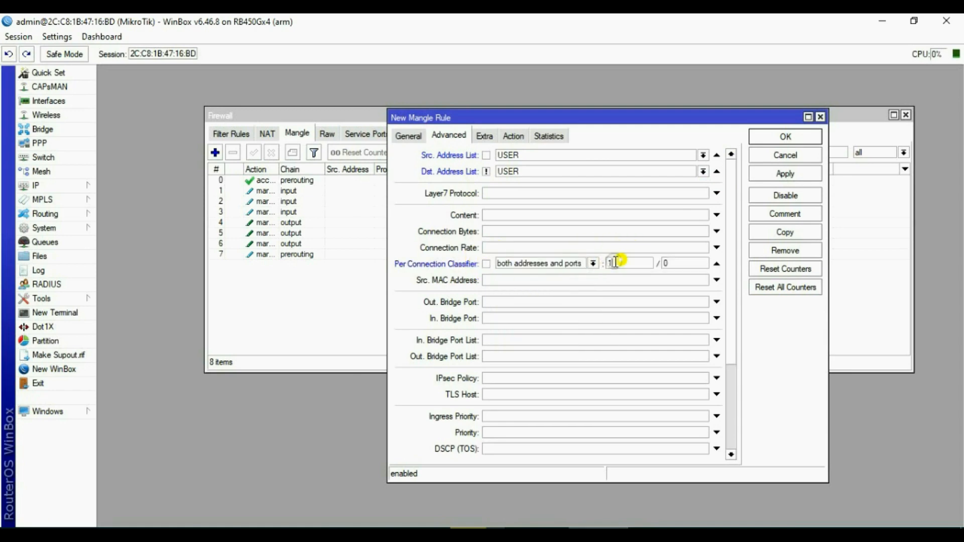
type("3")
left_click(672, 264)
type("1")
left_click(512, 138)
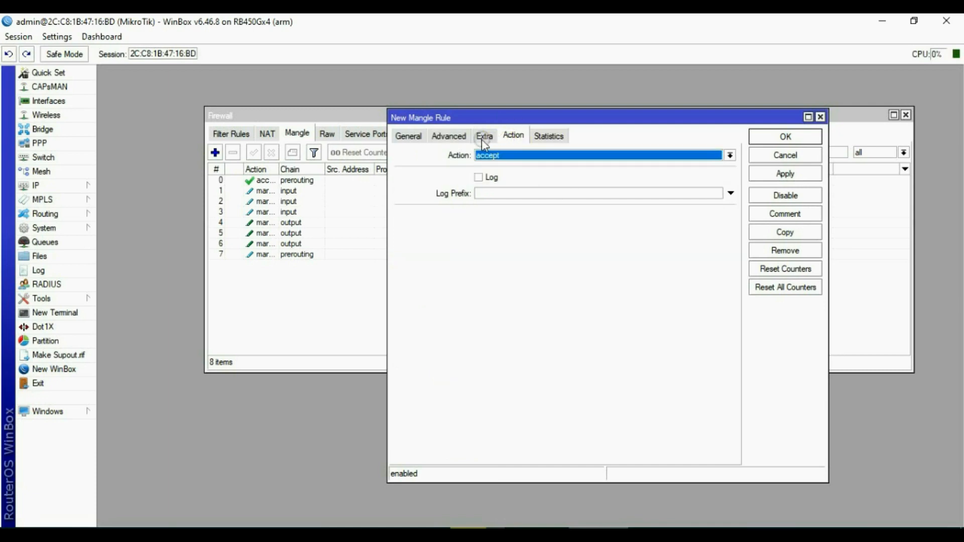
Exclude local destinations with an inverted Dst. Address Type local match.
left_click(482, 139)
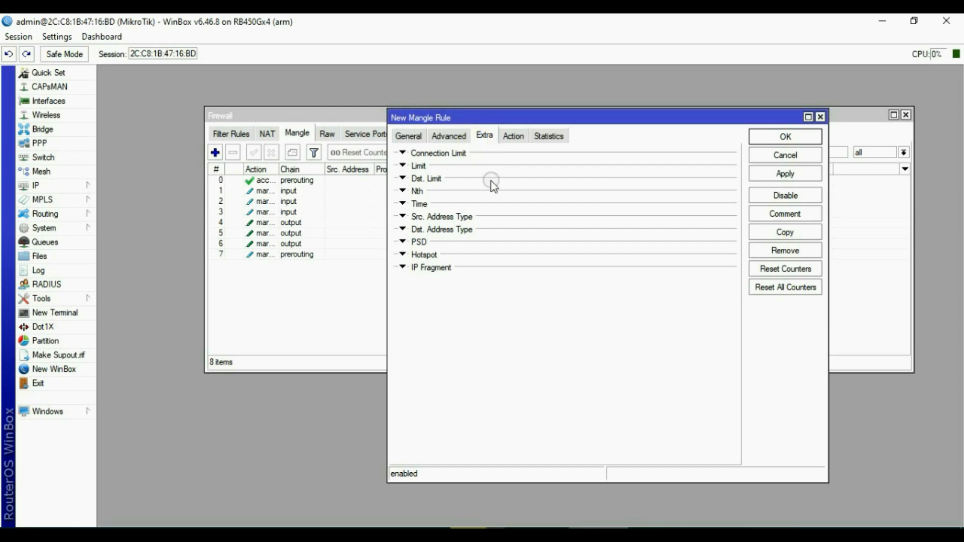
left_click(444, 232)
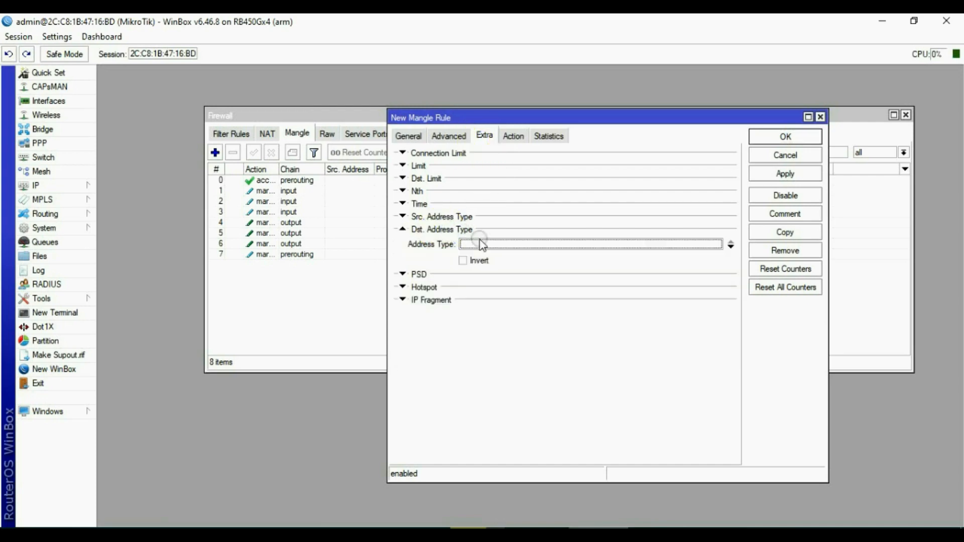
left_click(499, 248)
left_click(548, 247)
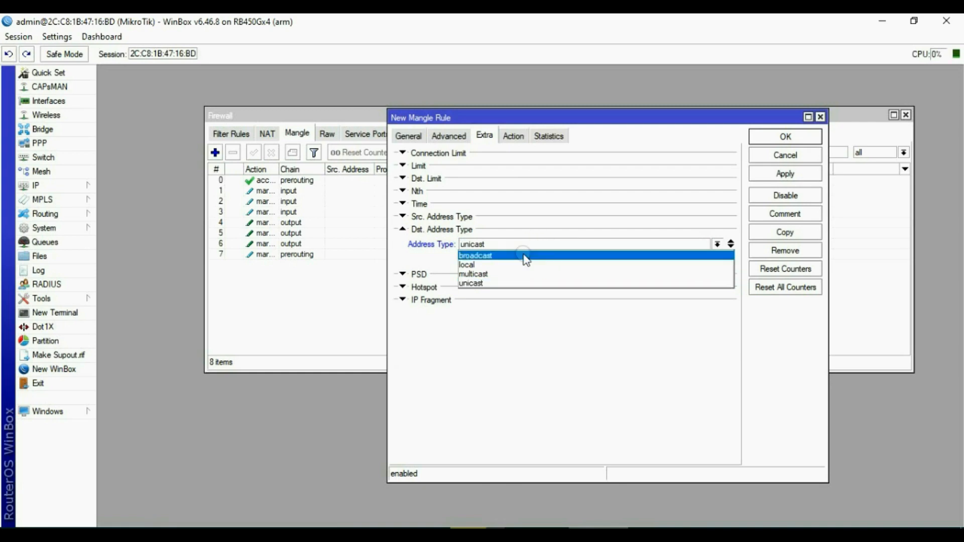
left_click(475, 265)
left_click(475, 262)
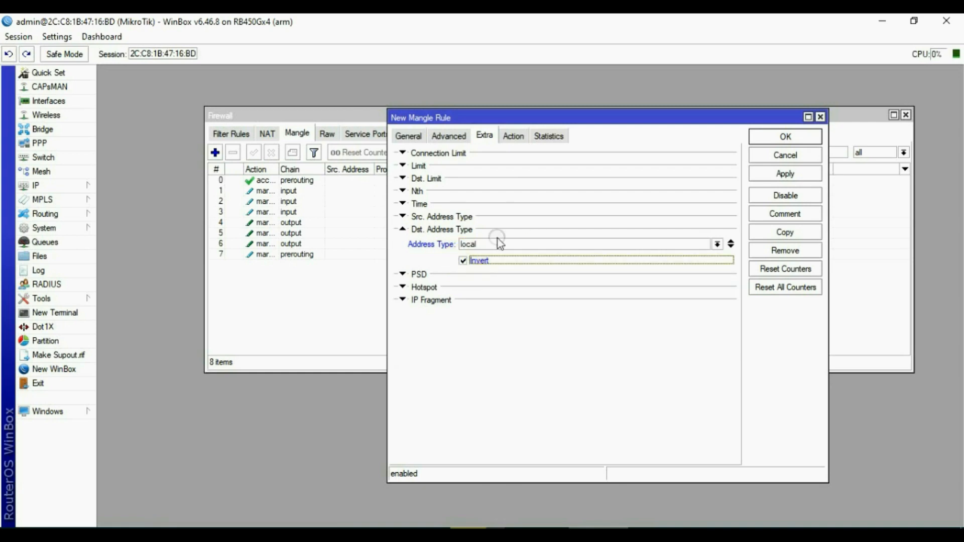
Set the action to mark connection with new connection mark ISP2 and apply.
left_click(514, 141)
left_click(534, 156)
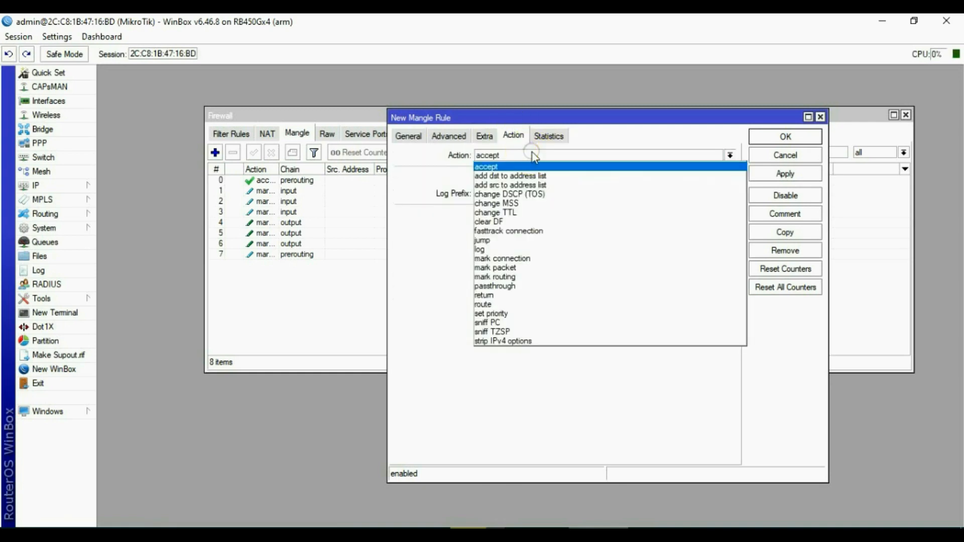
left_click(535, 259)
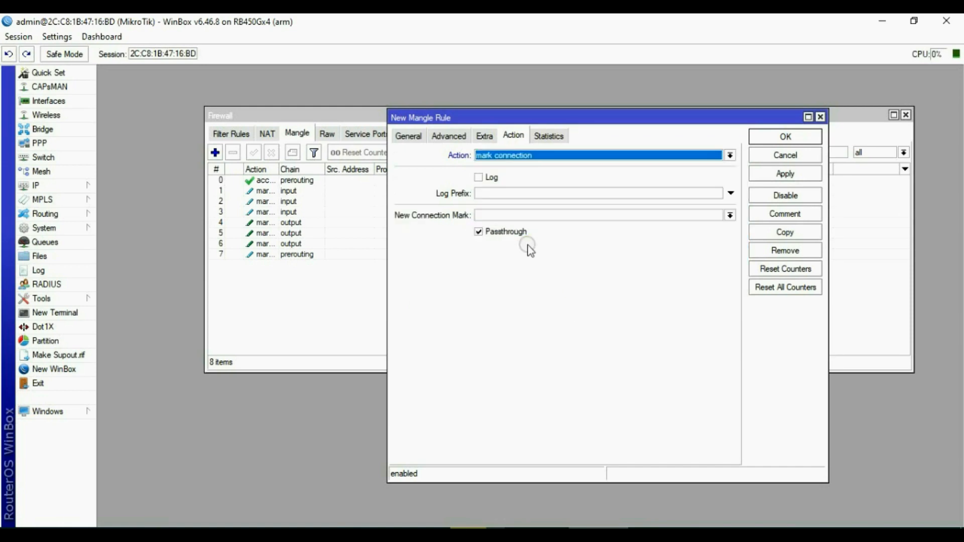
left_click(577, 215)
left_click(731, 215)
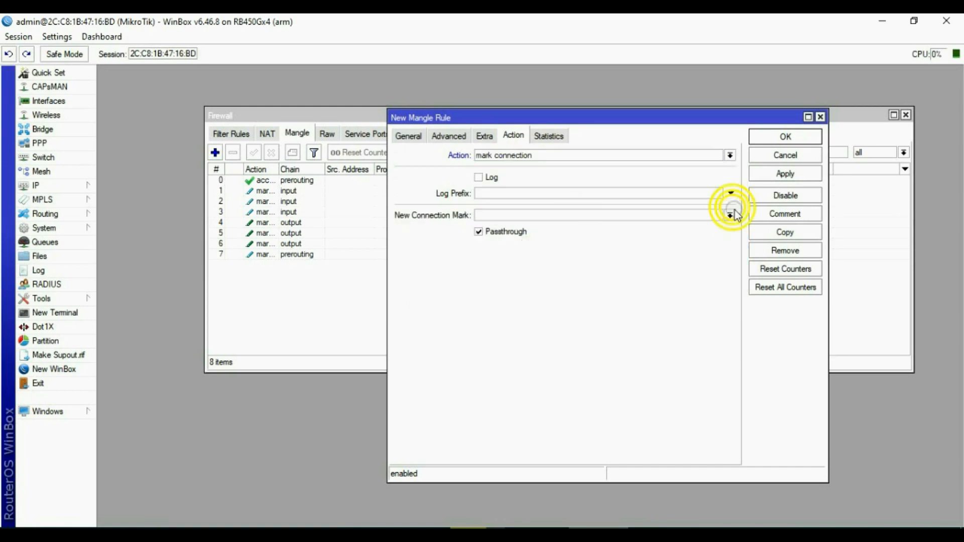
left_click(497, 232)
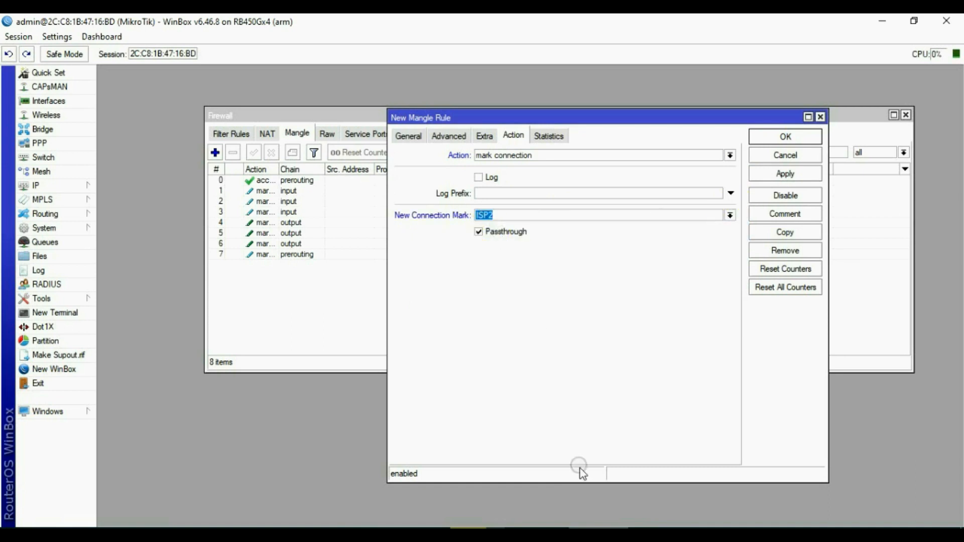
left_click(522, 228)
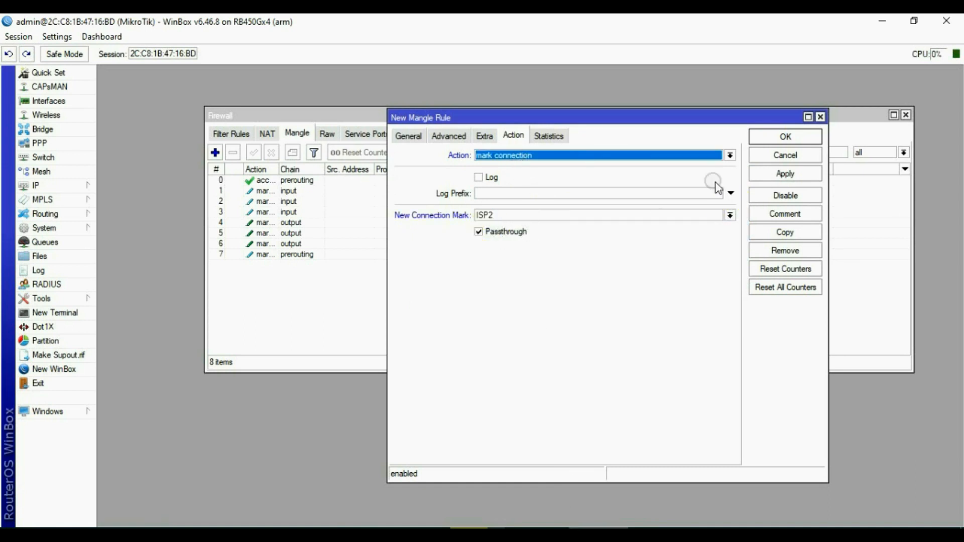
left_click(786, 173)
Start another mangle rule matching source list USER and destination list not USER.
left_click(785, 137)
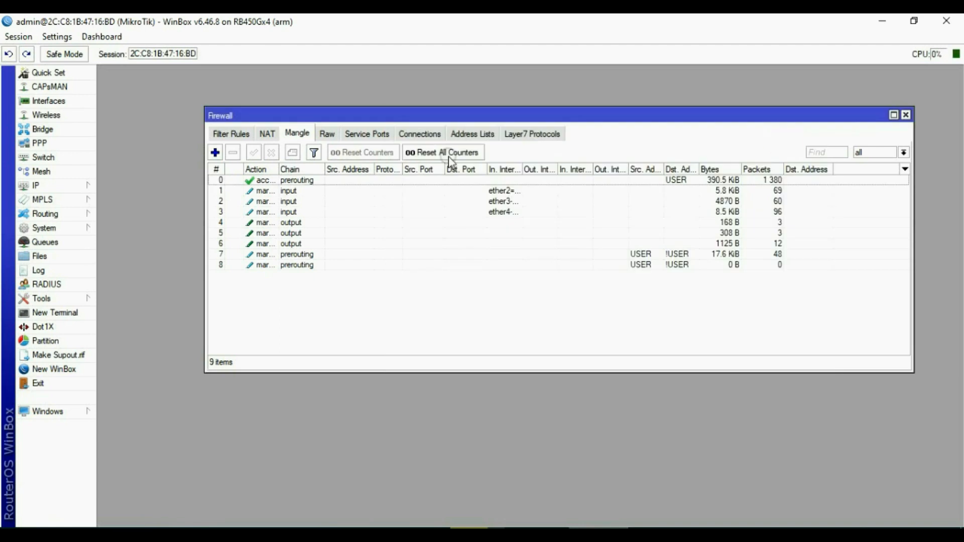
left_click(215, 152)
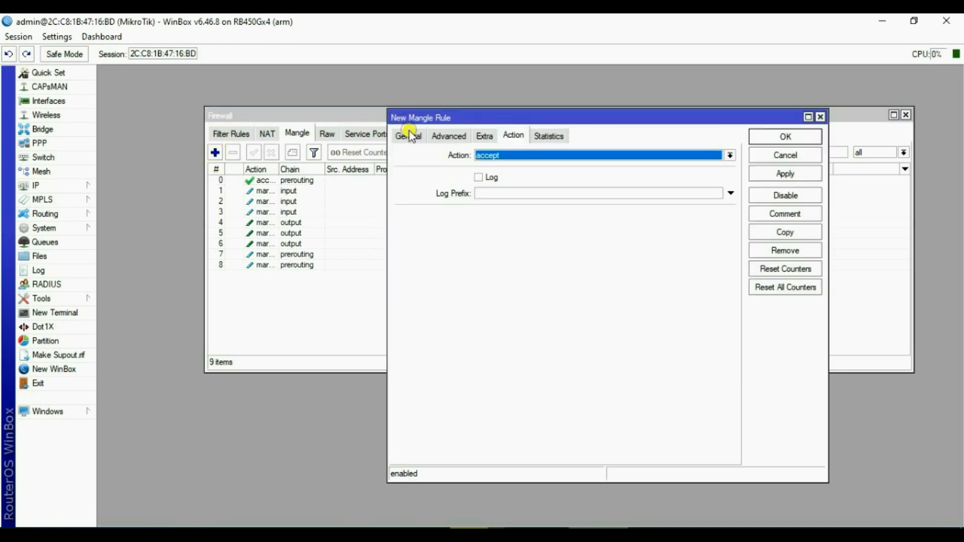
left_click(411, 136)
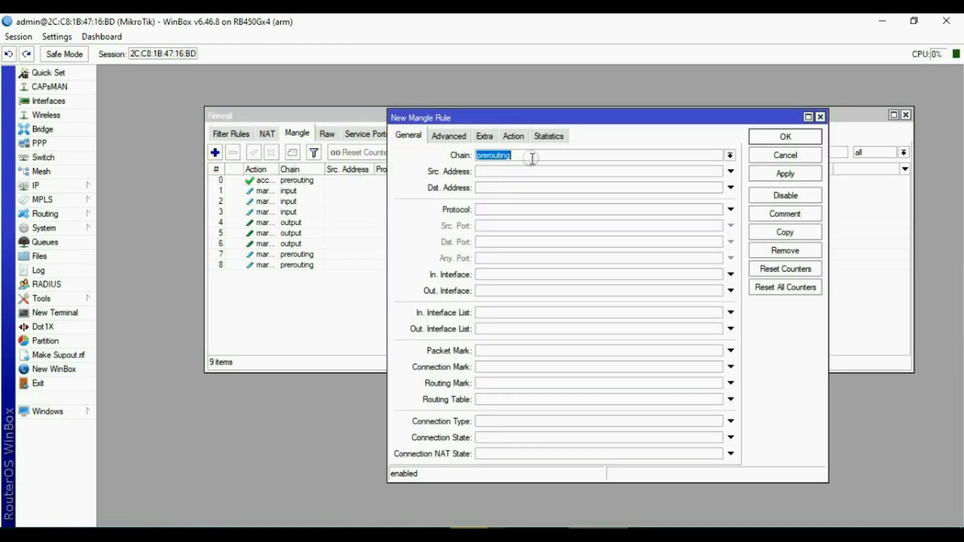
left_click(449, 136)
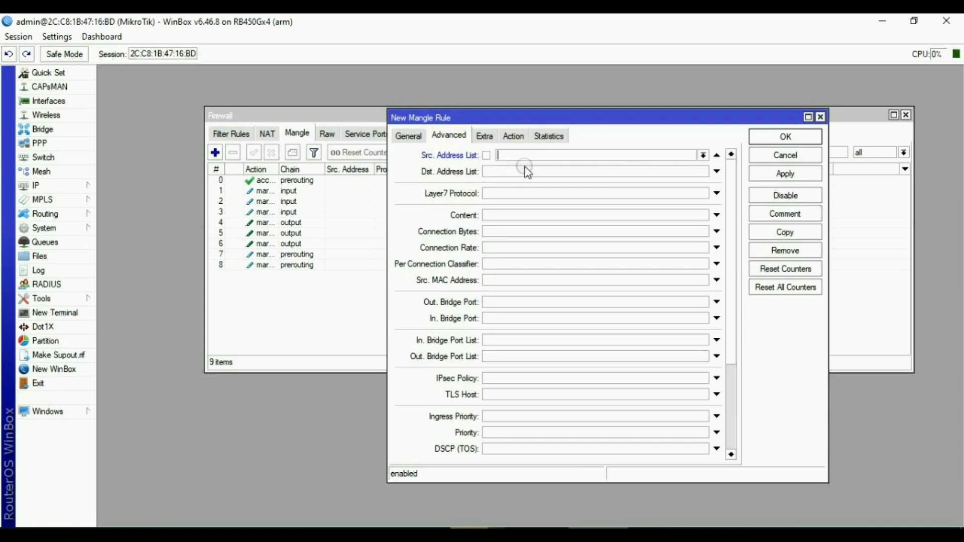
left_click(704, 156)
left_click(521, 166)
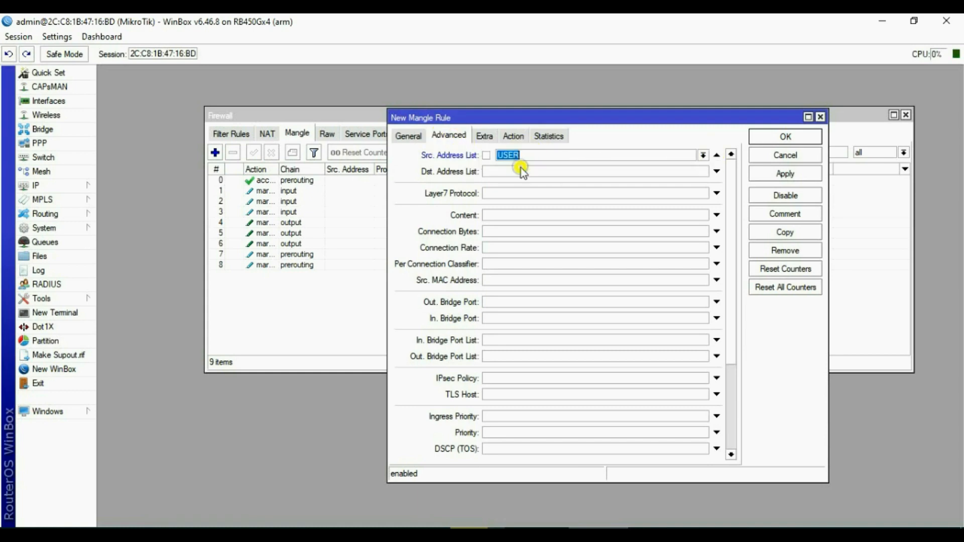
left_click(717, 171)
left_click(703, 171)
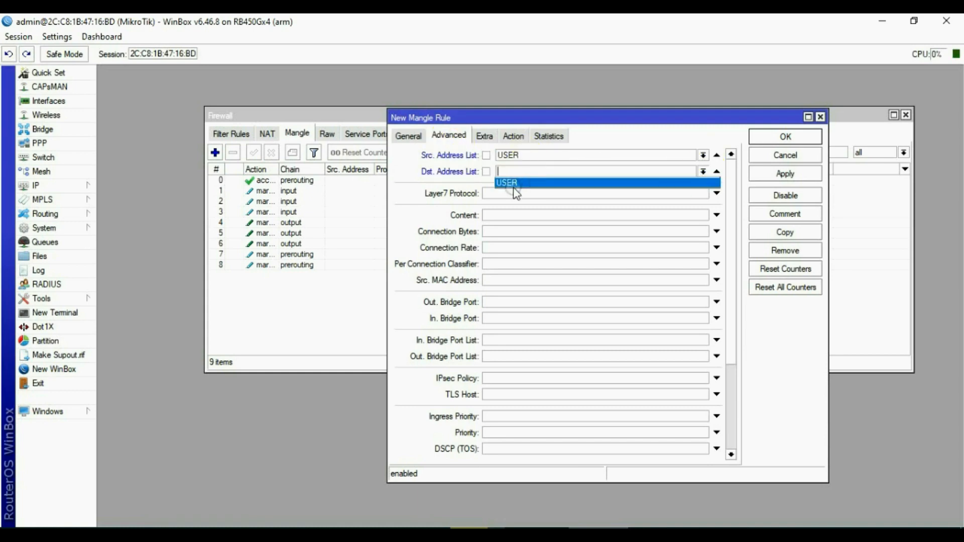
left_click(507, 182)
left_click(487, 171)
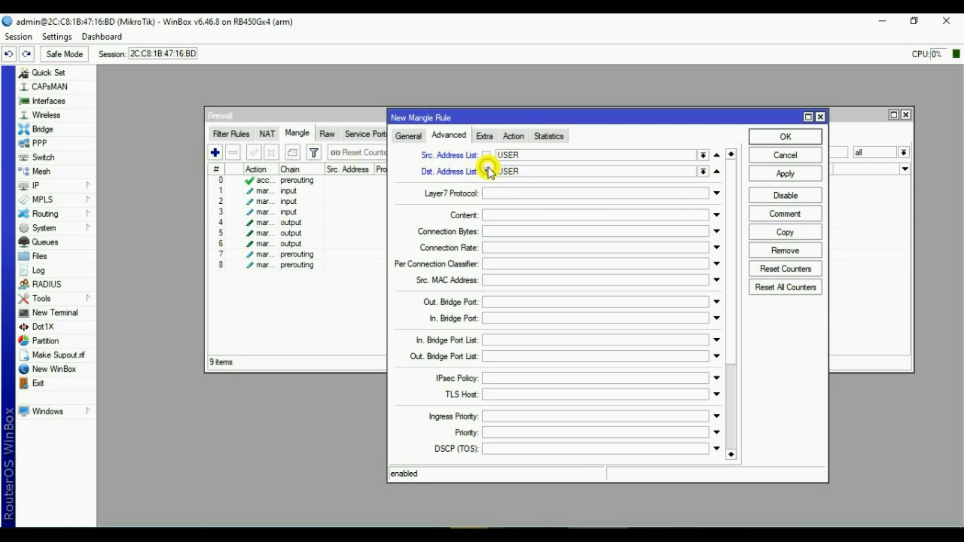
Set the per connection classifier to both addresses and ports, 3/0.
left_click(495, 264)
left_click(593, 264)
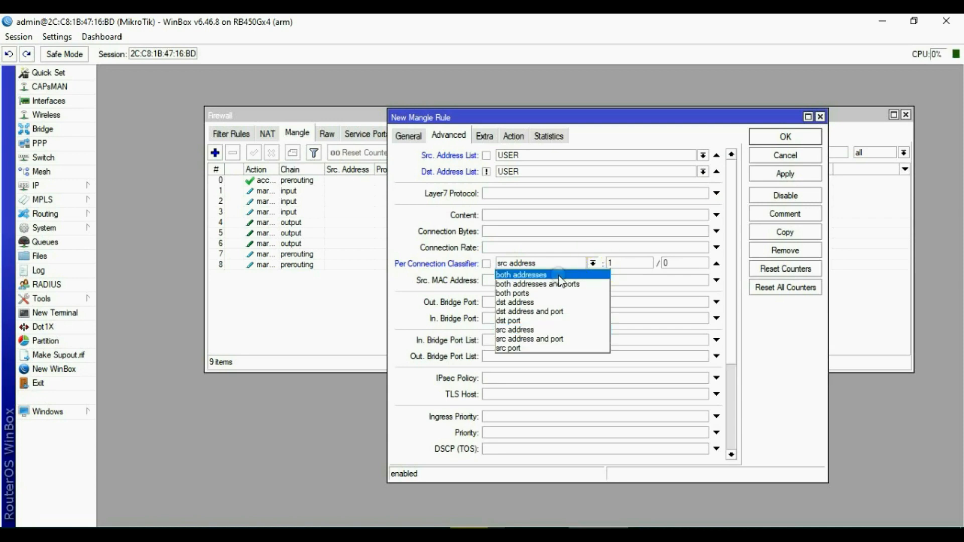
left_click(553, 285)
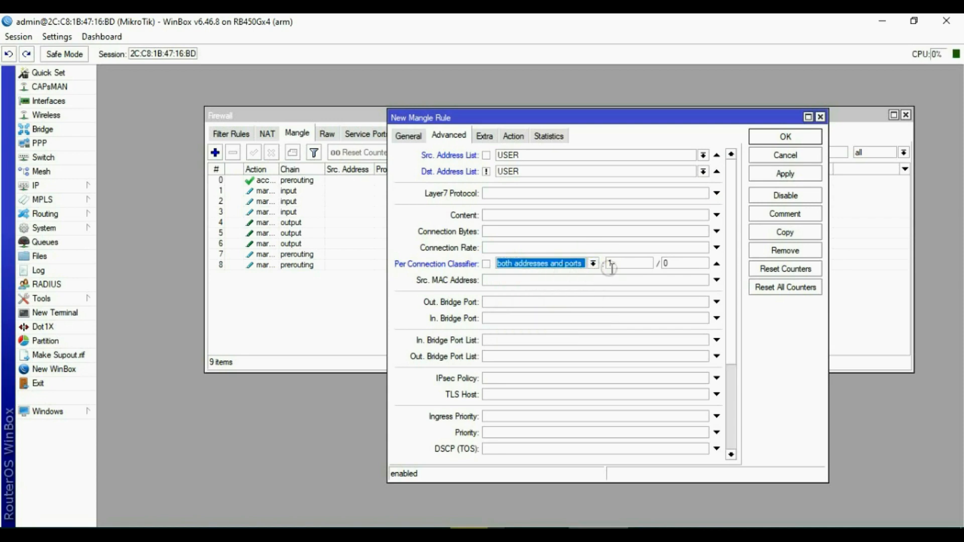
key("Tab")
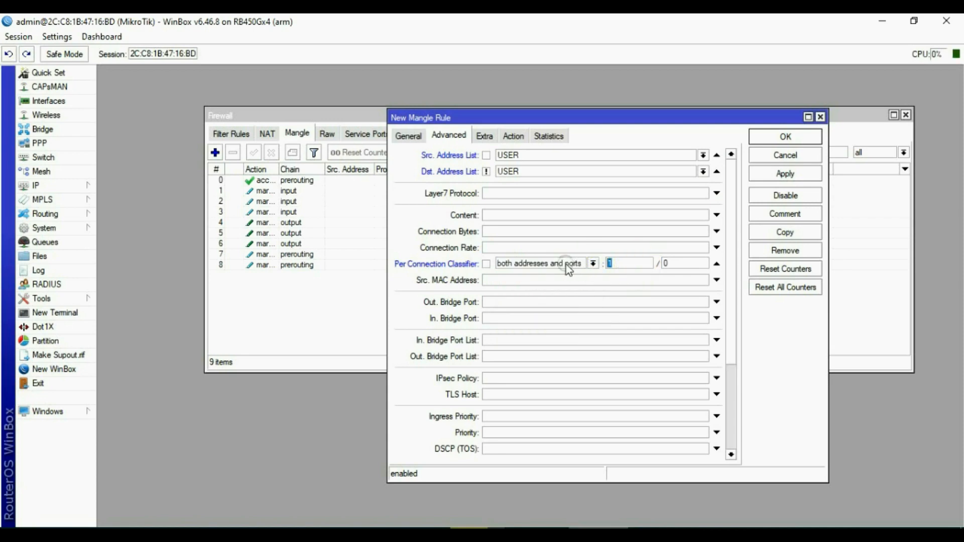
type("3")
key("Tab")
Exclude local destinations via an inverted Dst. Address Type local match.
left_click(485, 136)
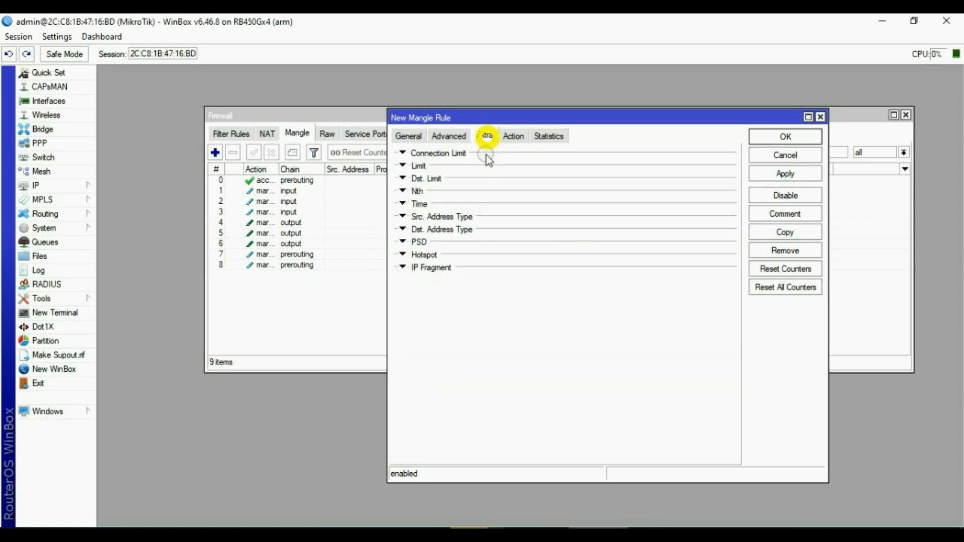
left_click(452, 232)
left_click(472, 258)
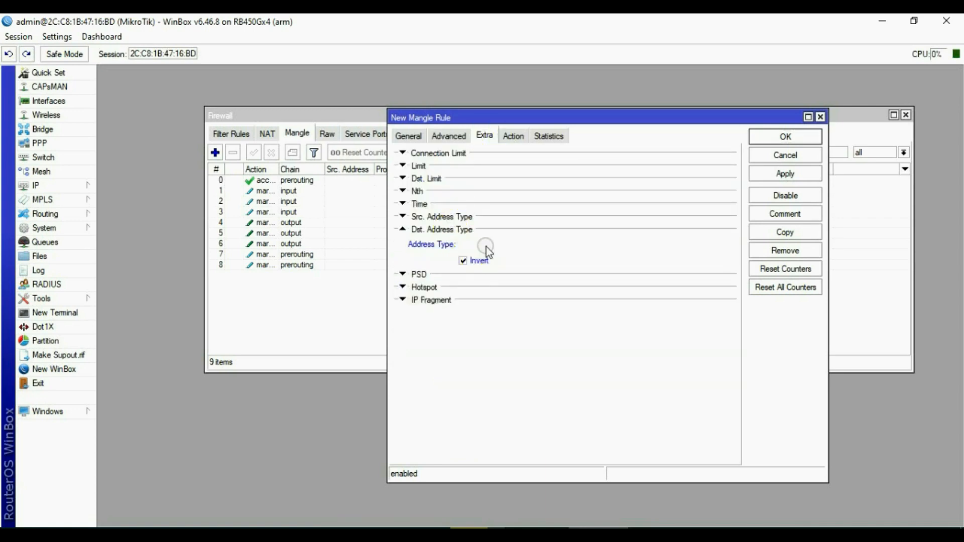
left_click(493, 245)
left_click(475, 263)
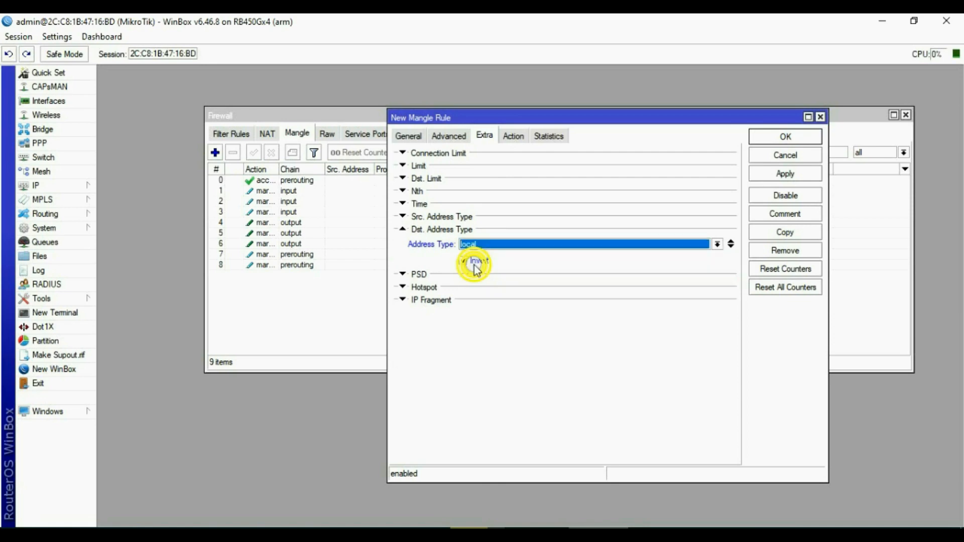
Set the action to mark connection with new connection mark ISP3.
left_click(513, 136)
left_click(512, 155)
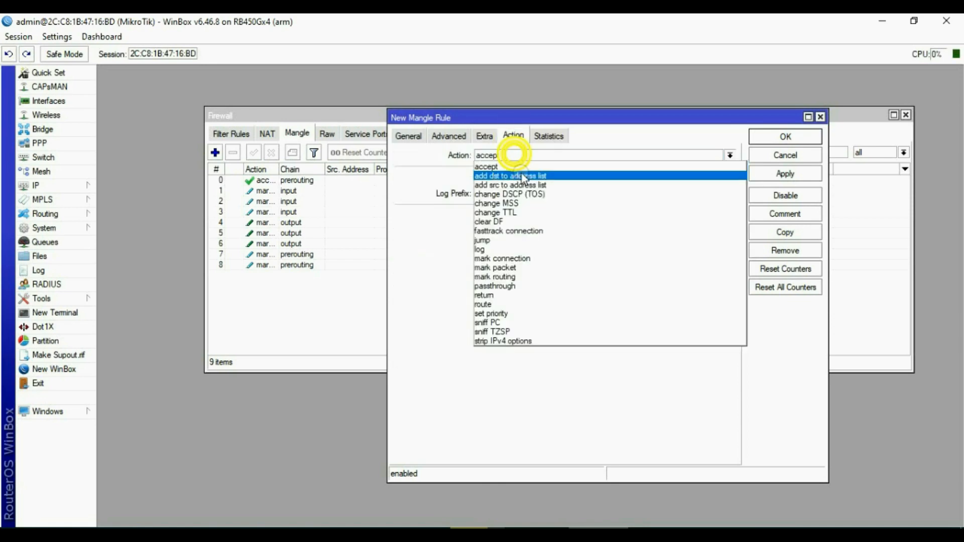
left_click(516, 258)
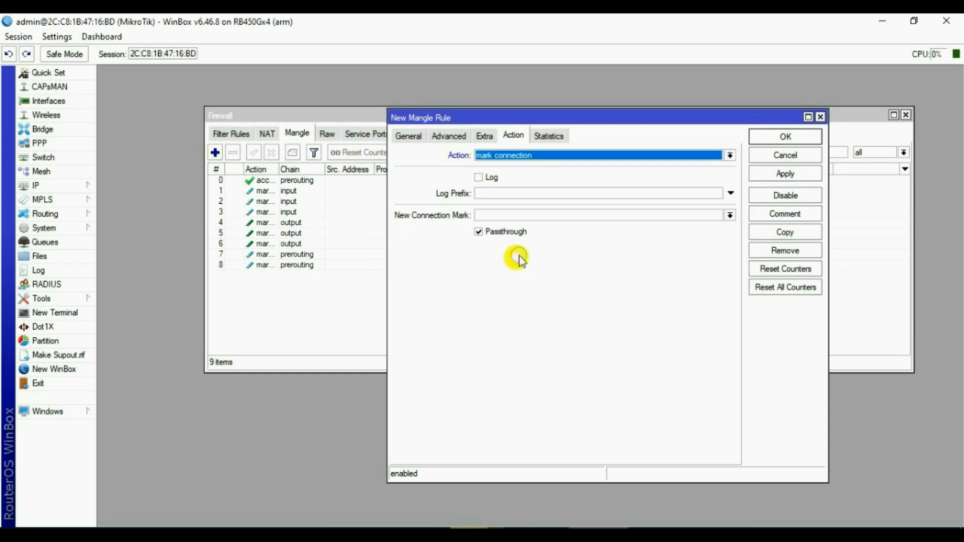
left_click(730, 215)
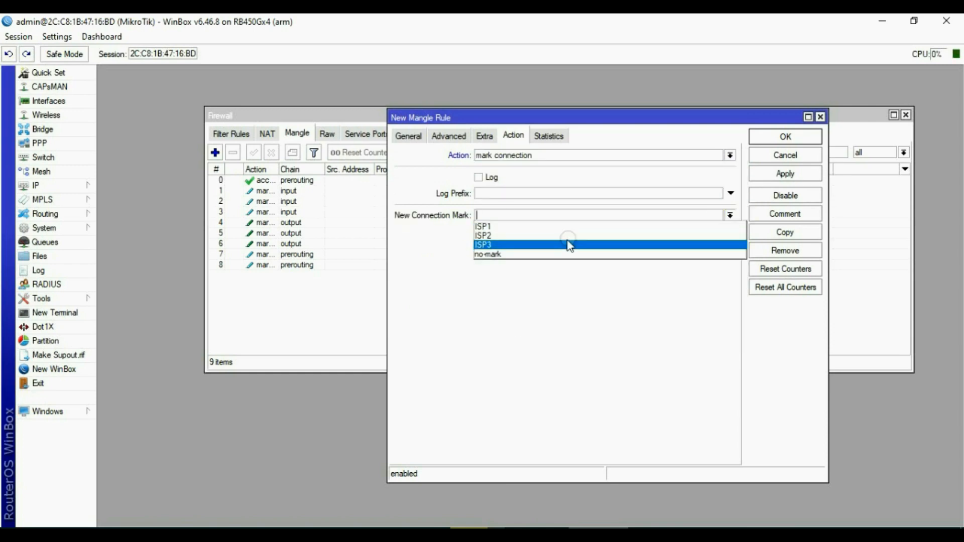
left_click(525, 244)
Save the ISP3 rule and verify rules 7, 8 and 9 use PCC 3/0, 3/1 and 3/2.
left_click(776, 172)
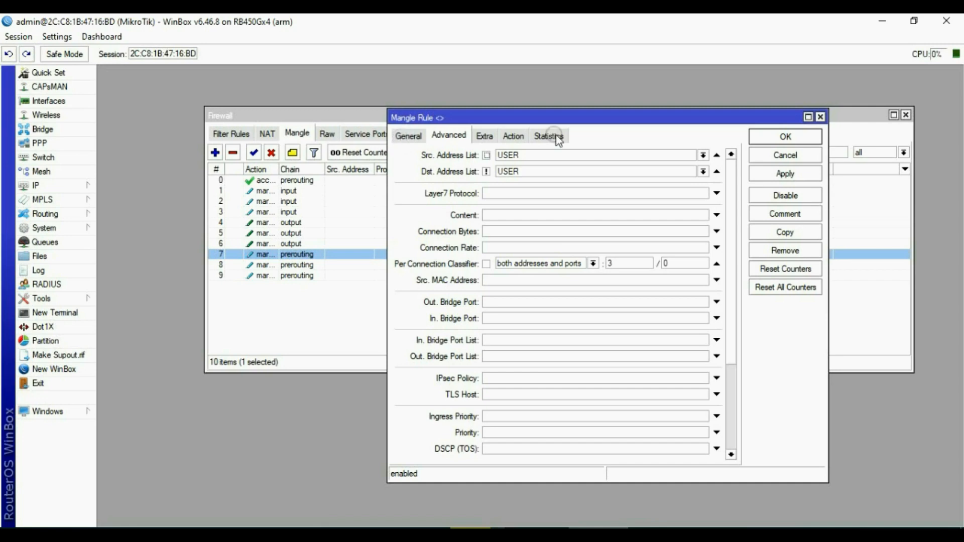
left_click(784, 155)
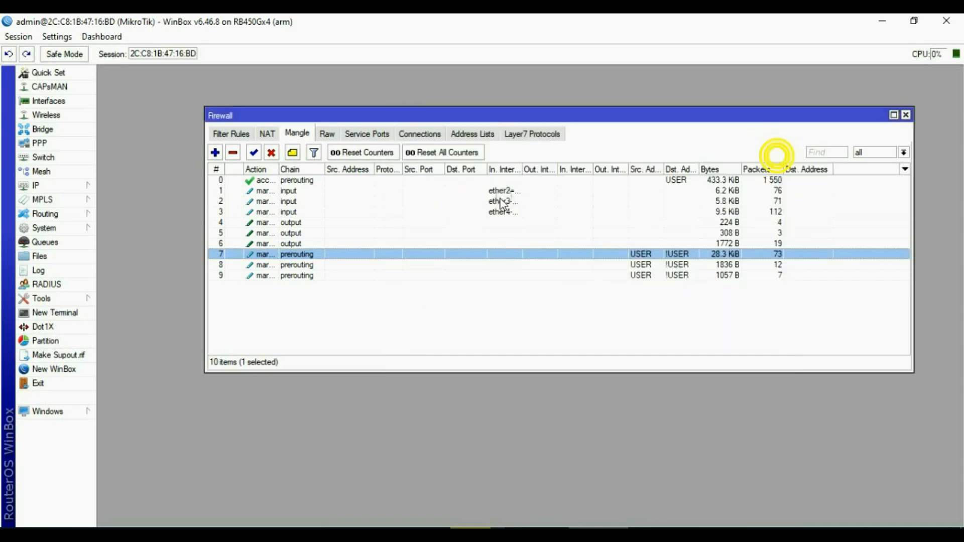
double_click(295, 265)
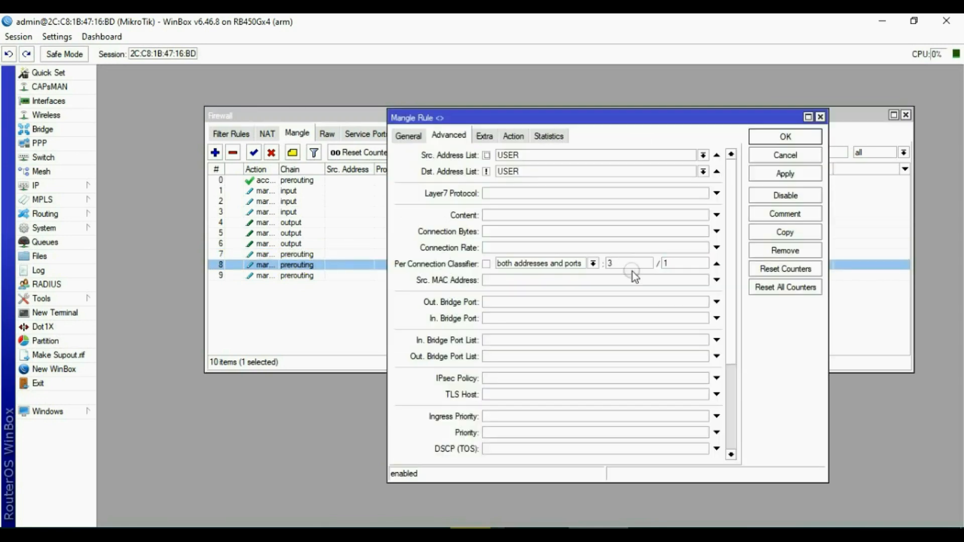
left_click(780, 157)
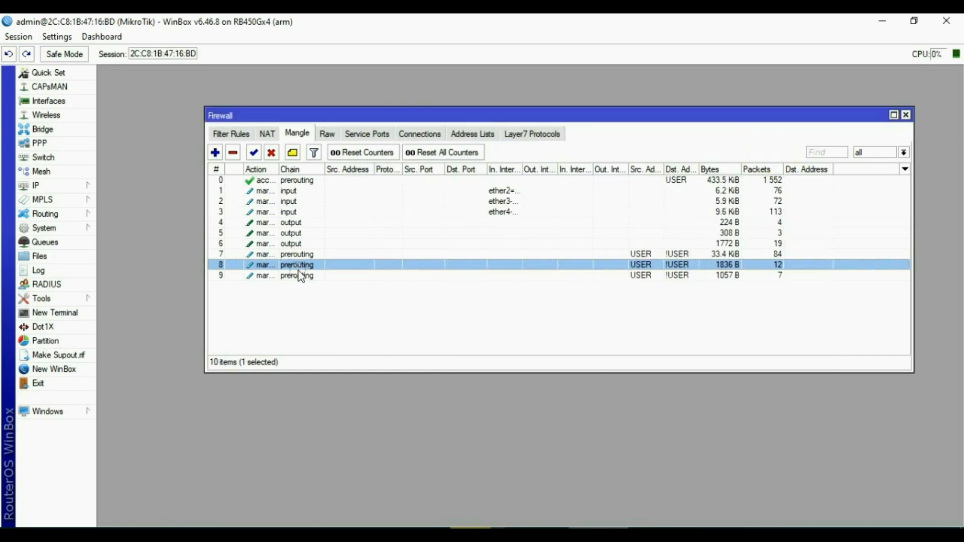
double_click(299, 275)
double_click(676, 262)
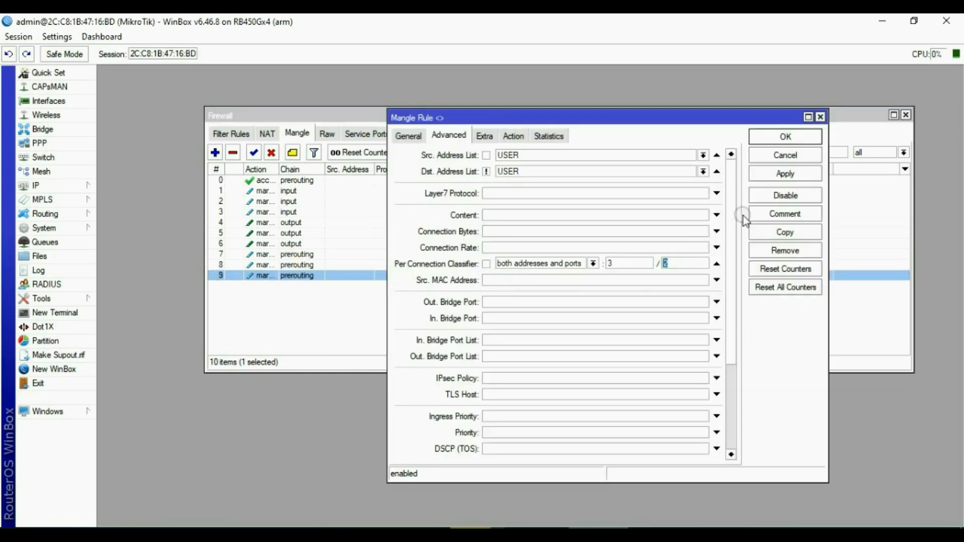
left_click(786, 157)
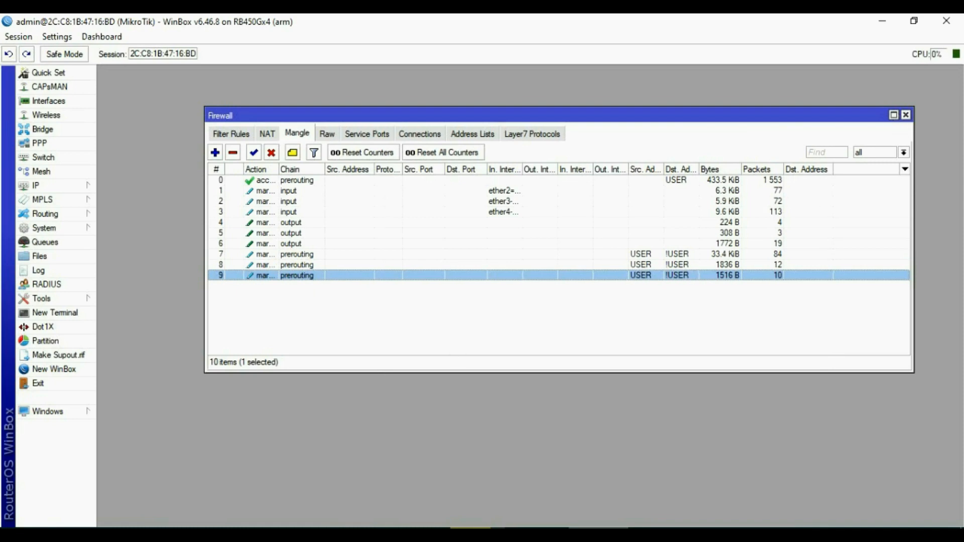
left_click(215, 152)
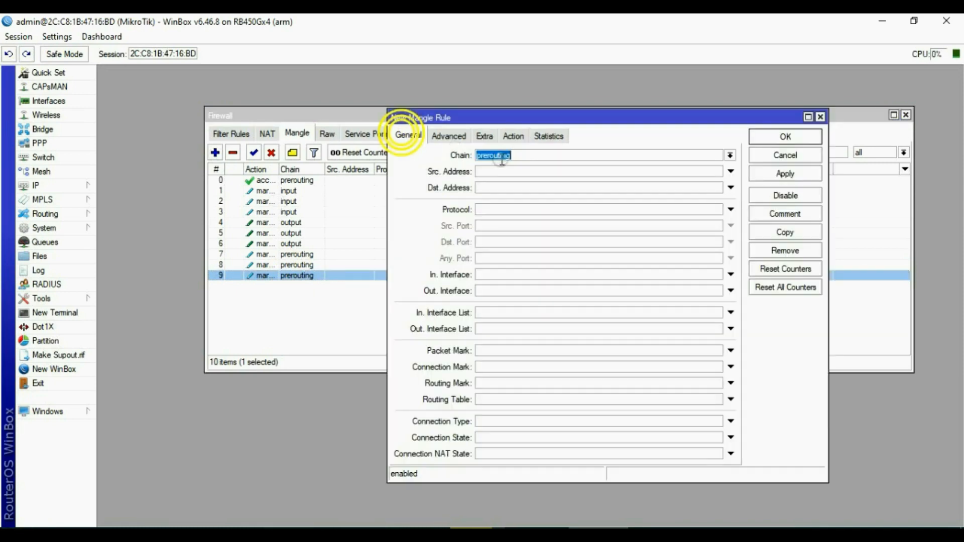
Match connection mark ISP1, source list USER and destination list not USER.
left_click(500, 373)
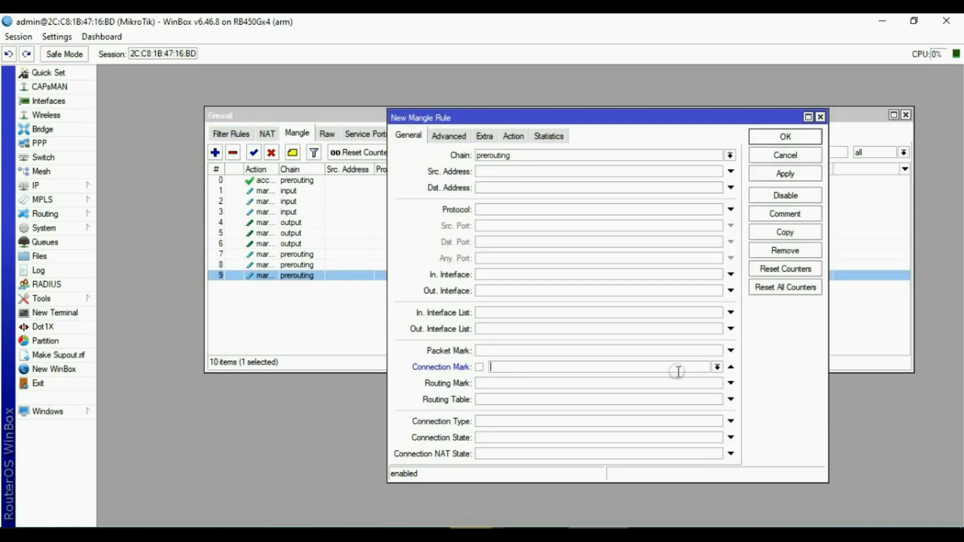
left_click(718, 368)
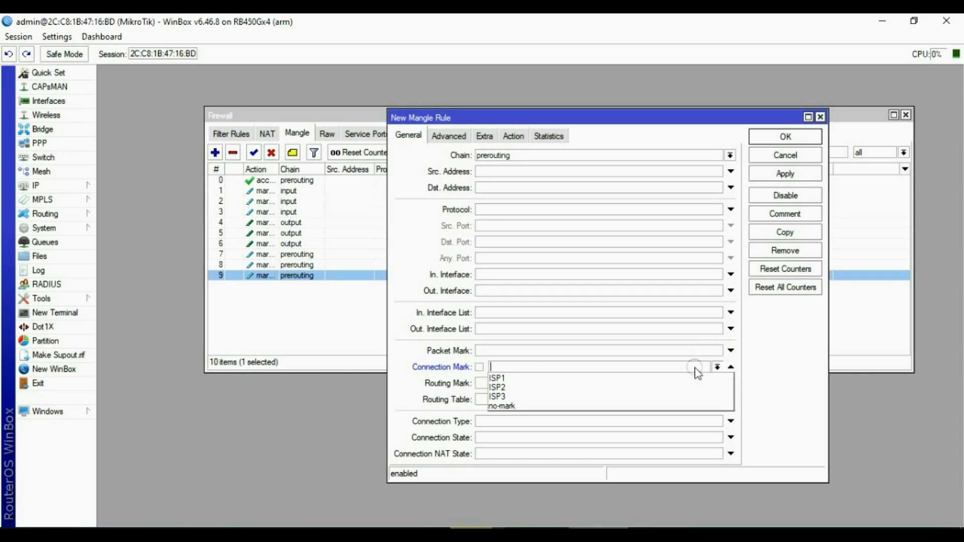
left_click(518, 380)
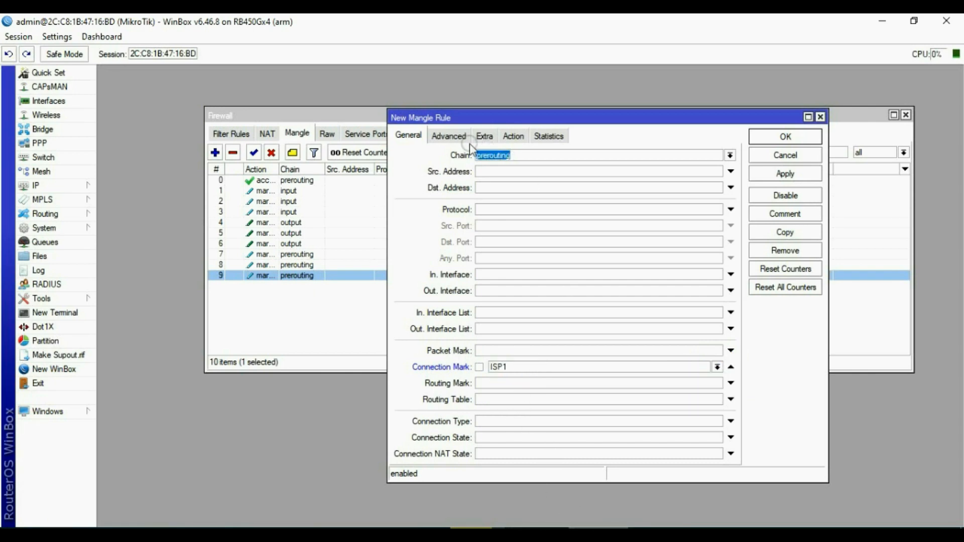
left_click(447, 136)
left_click(523, 156)
left_click(703, 155)
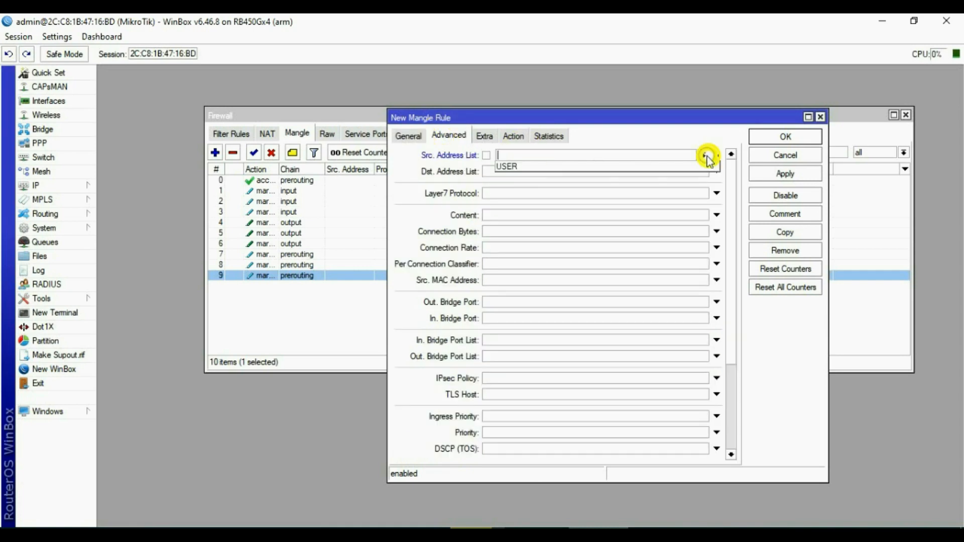
left_click(559, 165)
left_click(522, 171)
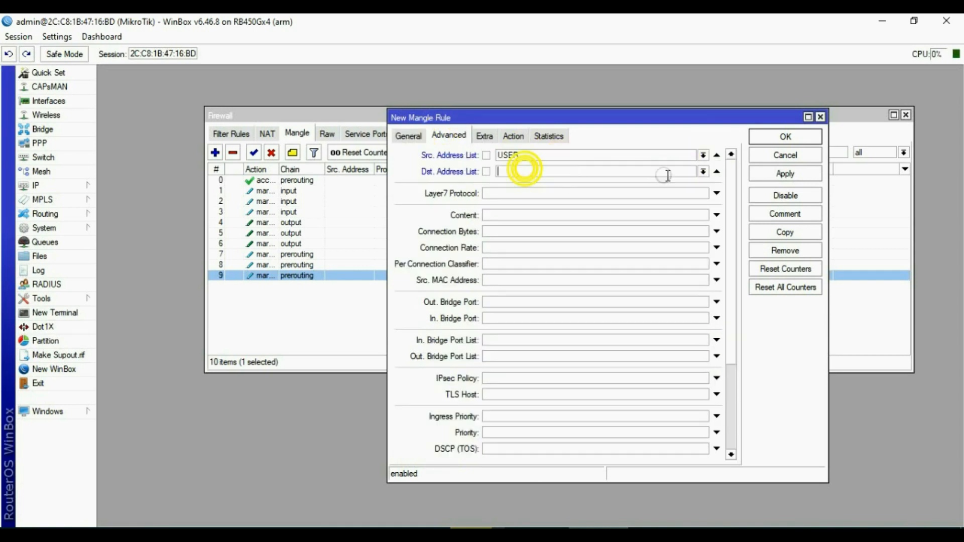
left_click(703, 171)
left_click(509, 184)
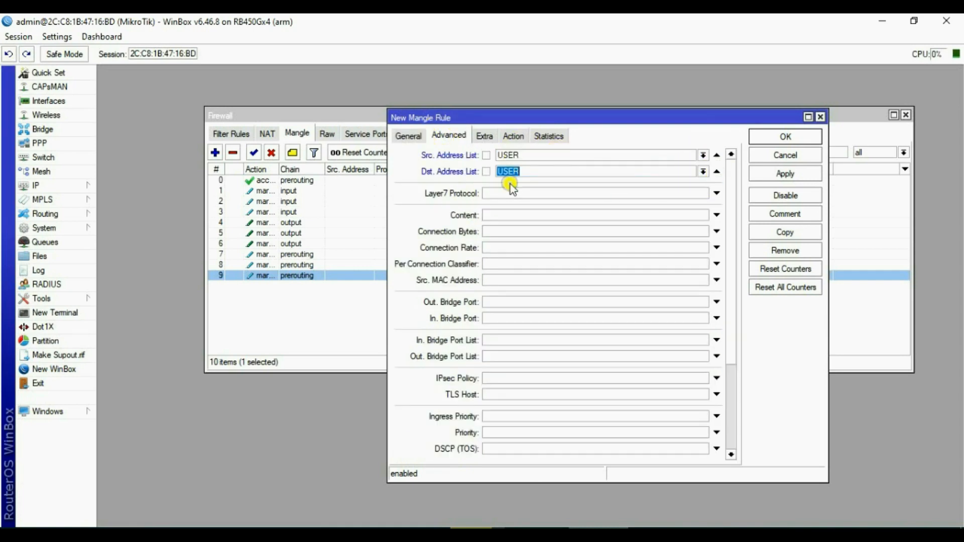
Set the action to mark routing ROUTE1, then apply and close the rule.
left_click(512, 135)
left_click(538, 156)
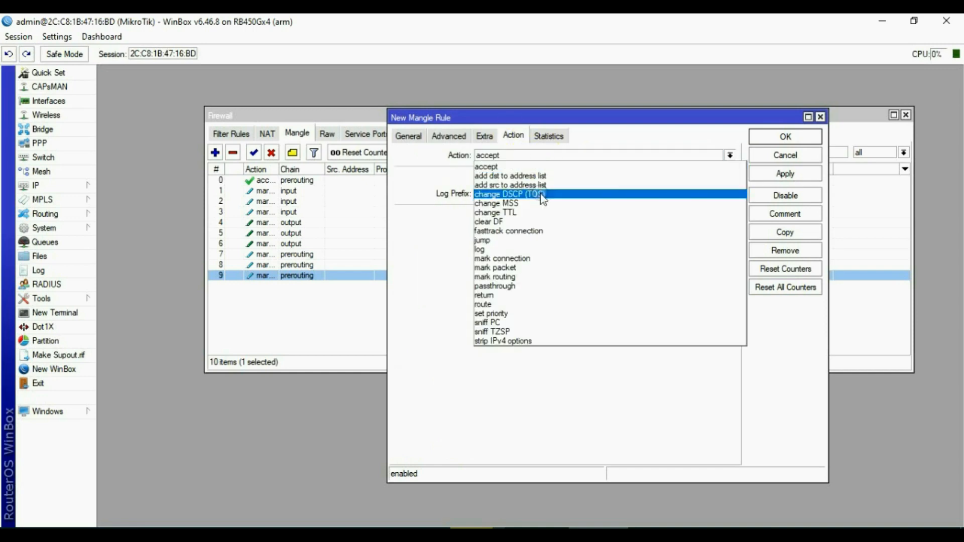
left_click(517, 277)
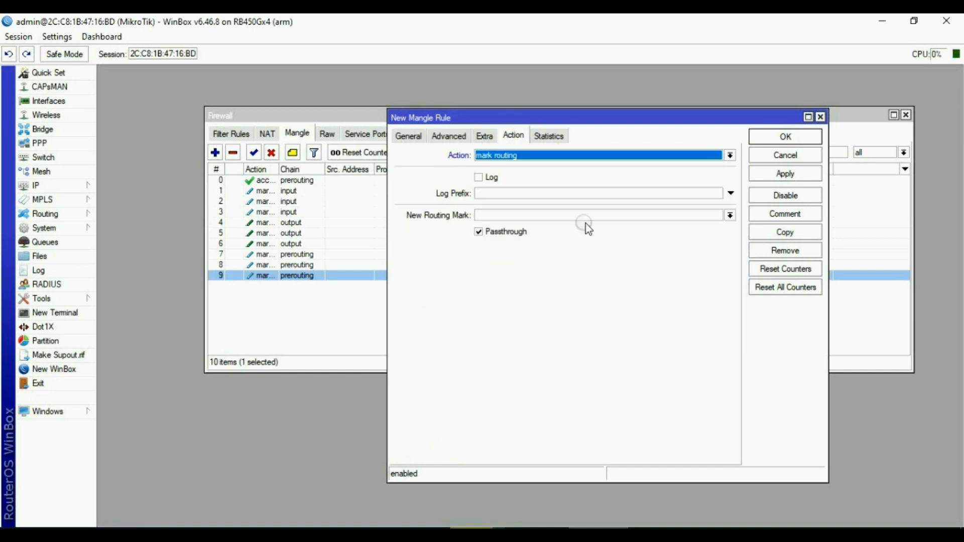
left_click(646, 225)
left_click(730, 216)
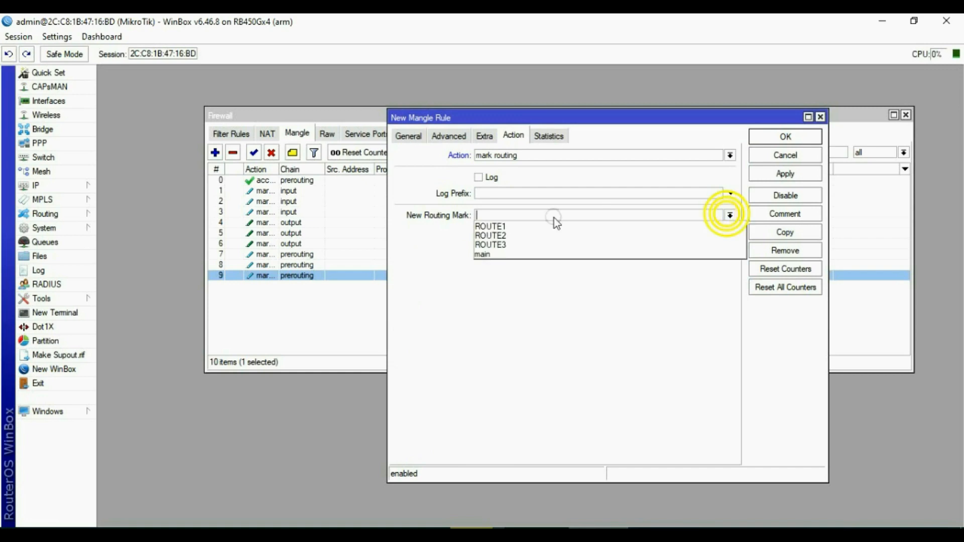
left_click(490, 223)
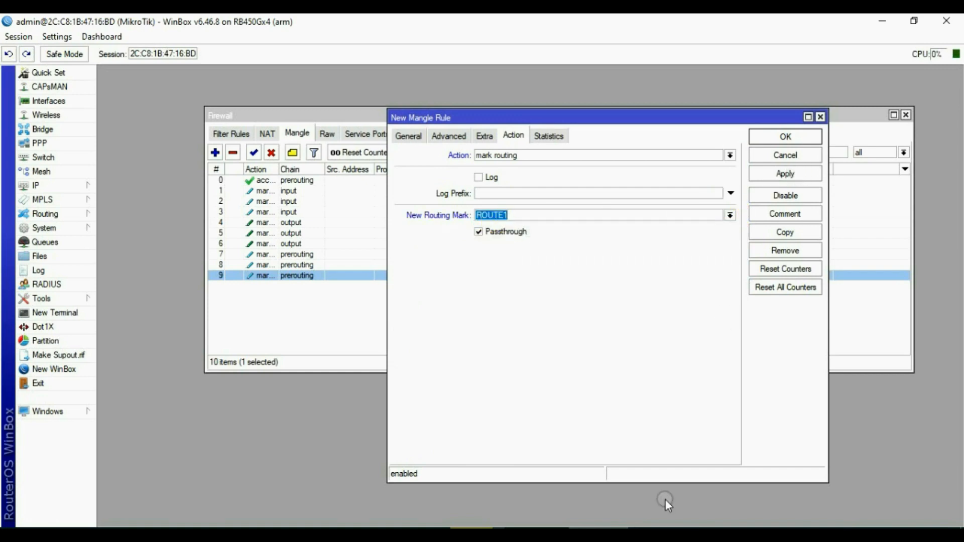
left_click(719, 228)
left_click(785, 174)
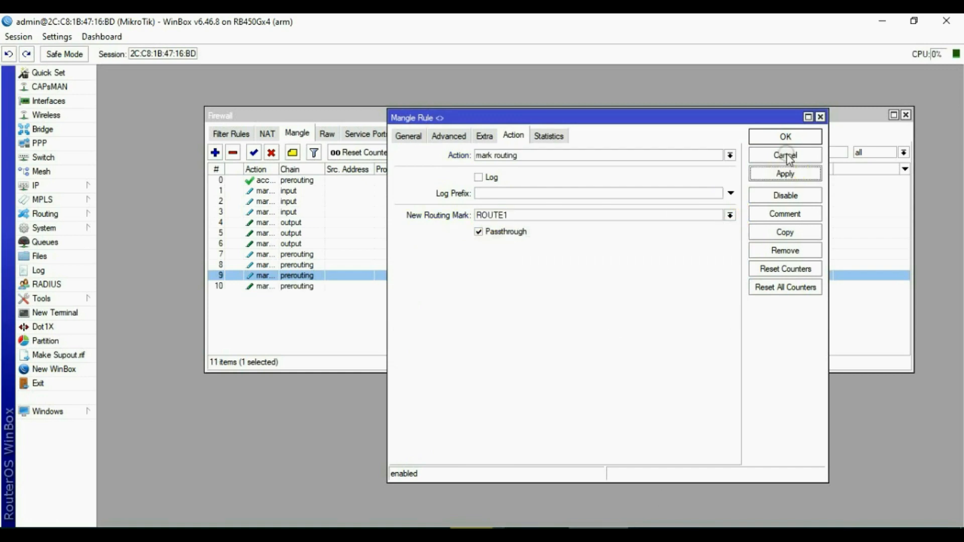
left_click(785, 137)
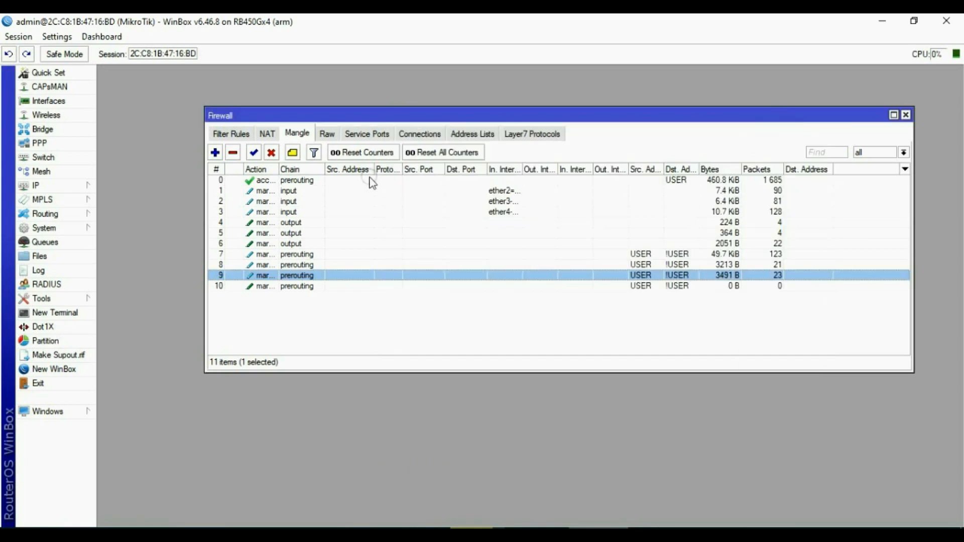
Start a new mangle rule matching connection mark ISP2.
left_click(215, 153)
left_click(415, 136)
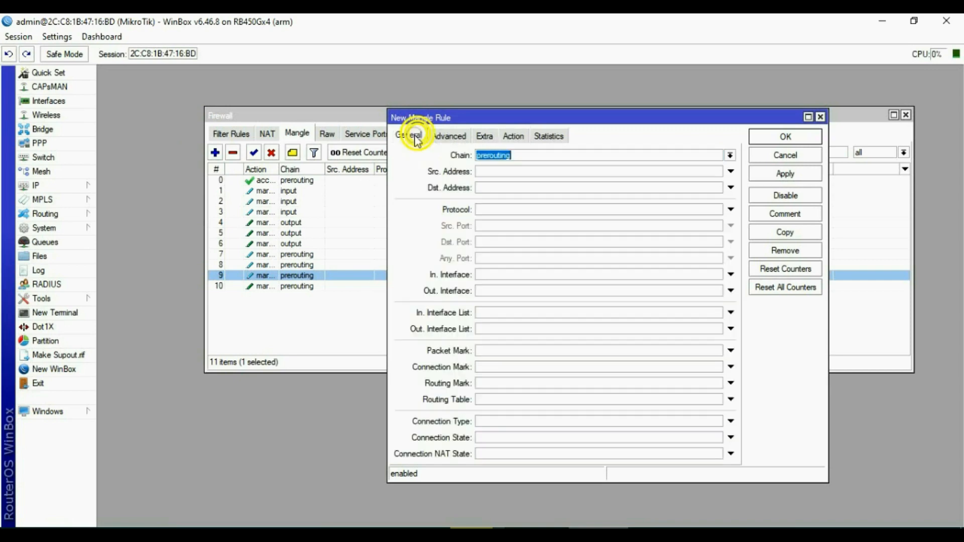
left_click(541, 152)
left_click(535, 151)
left_click(486, 370)
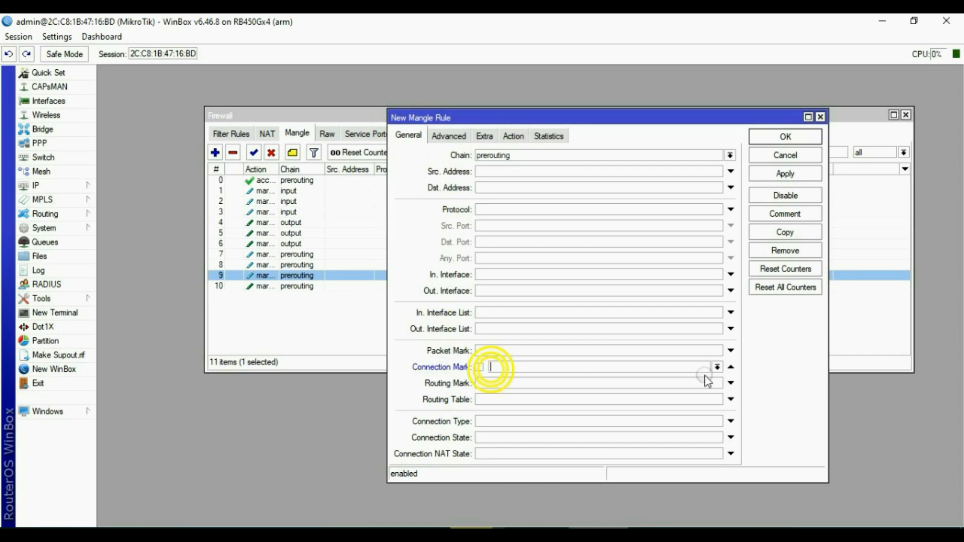
left_click(494, 367)
left_click(506, 387)
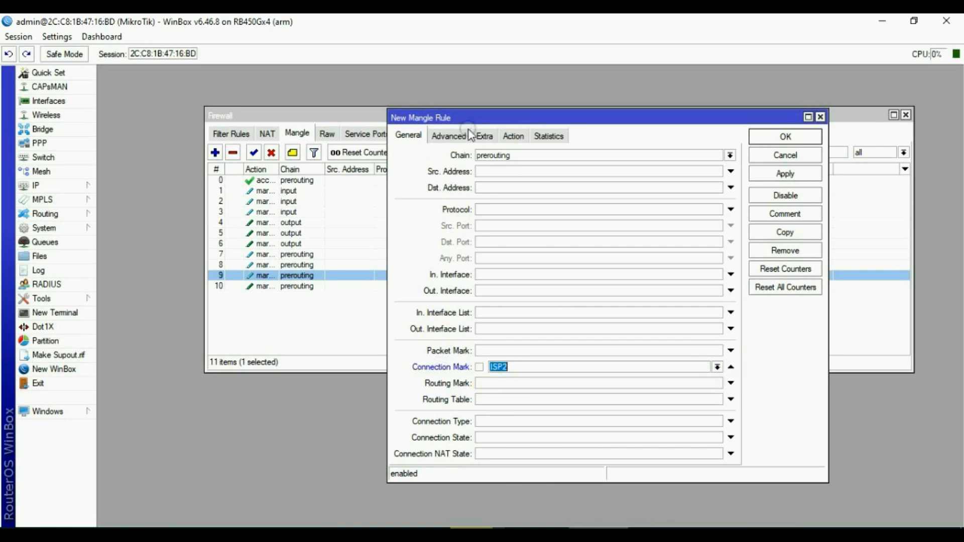
Match source address list USER and destination address list not USER.
left_click(449, 136)
left_click(717, 155)
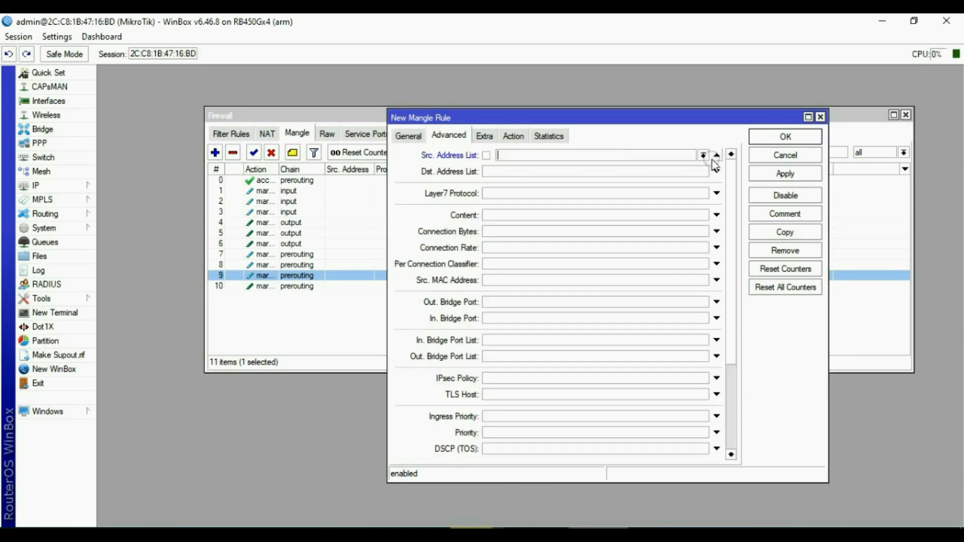
left_click(703, 155)
left_click(532, 165)
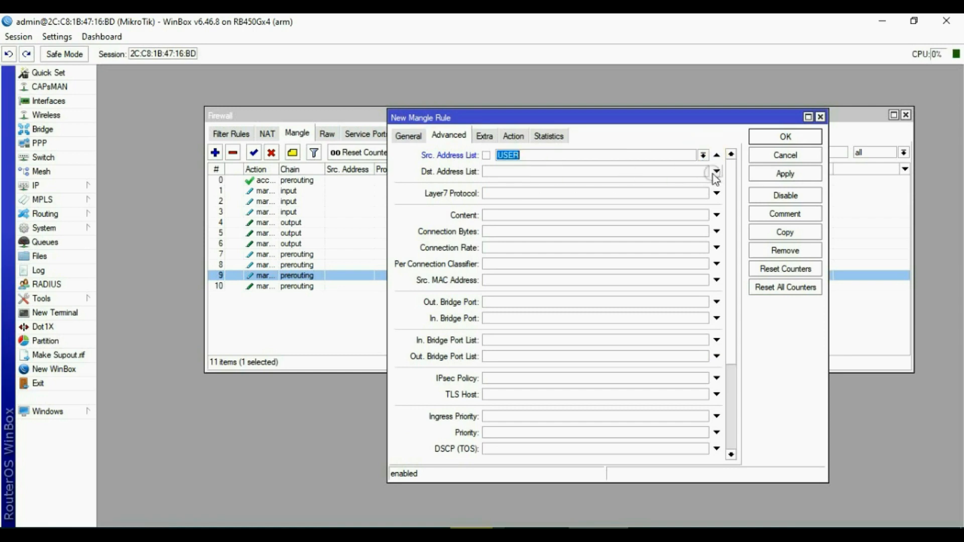
left_click(710, 173)
left_click(704, 172)
left_click(512, 183)
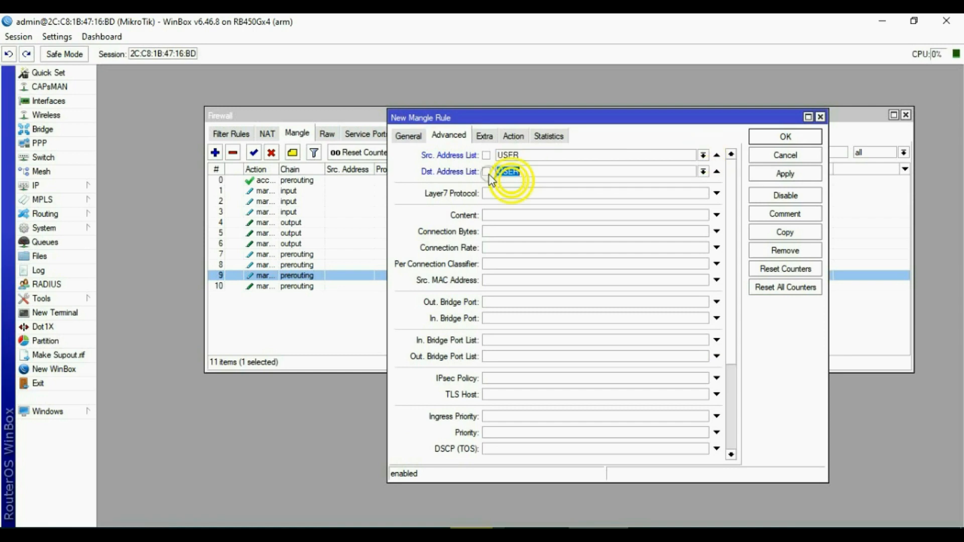
left_click(487, 172)
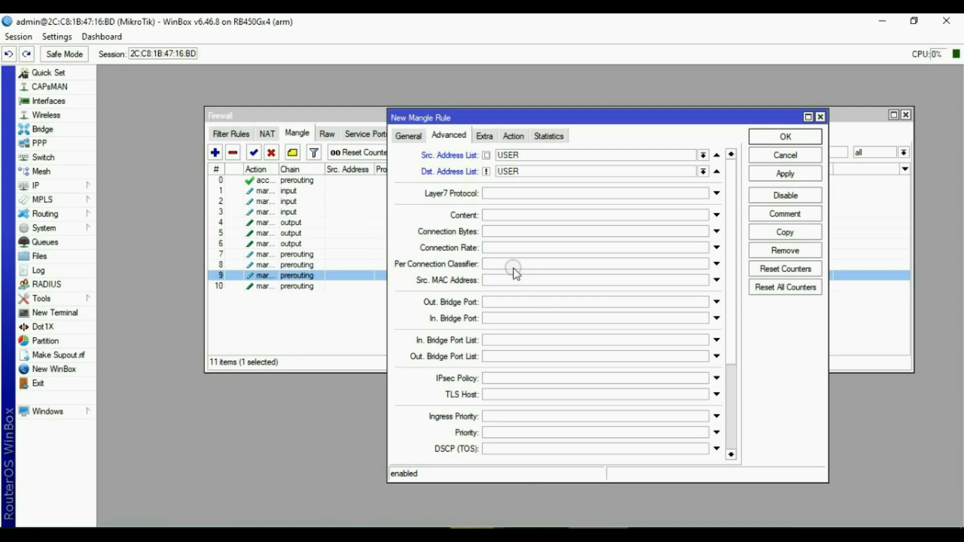
Set the action to mark routing ROUTE2, then apply and close the rule.
left_click(511, 135)
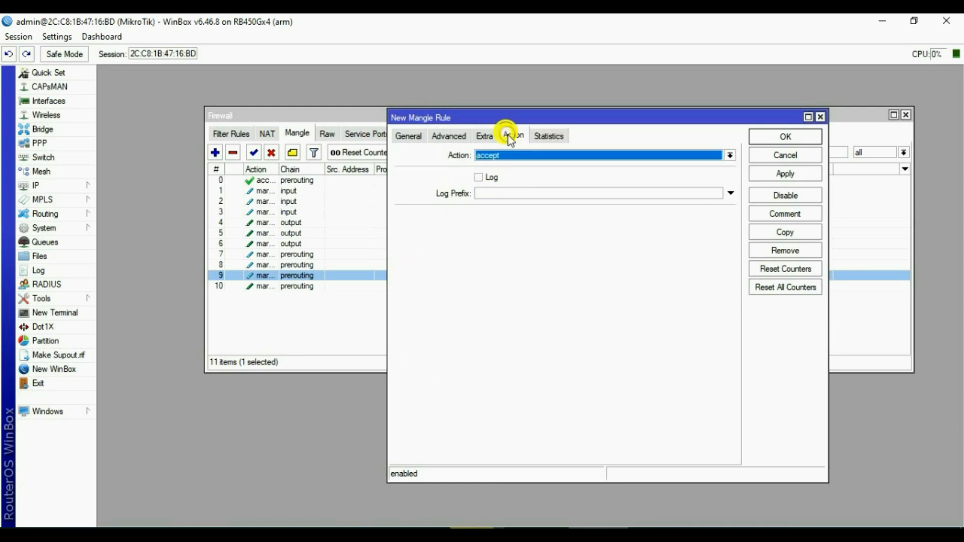
left_click(536, 158)
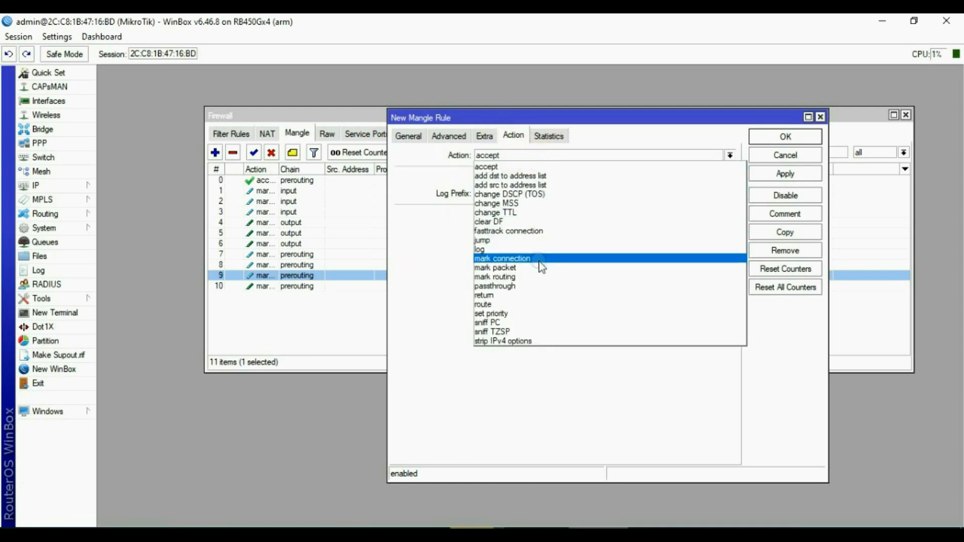
left_click(530, 277)
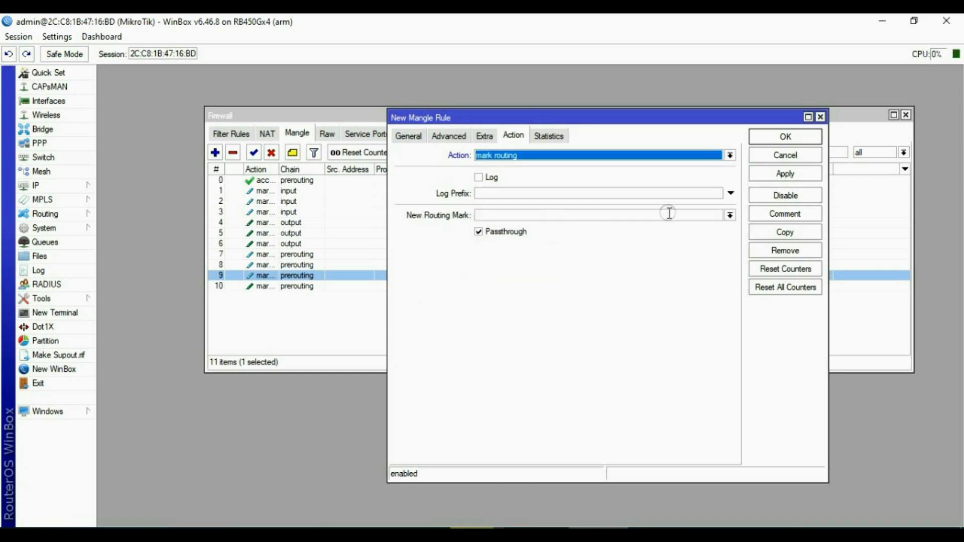
left_click(730, 215)
left_click(542, 237)
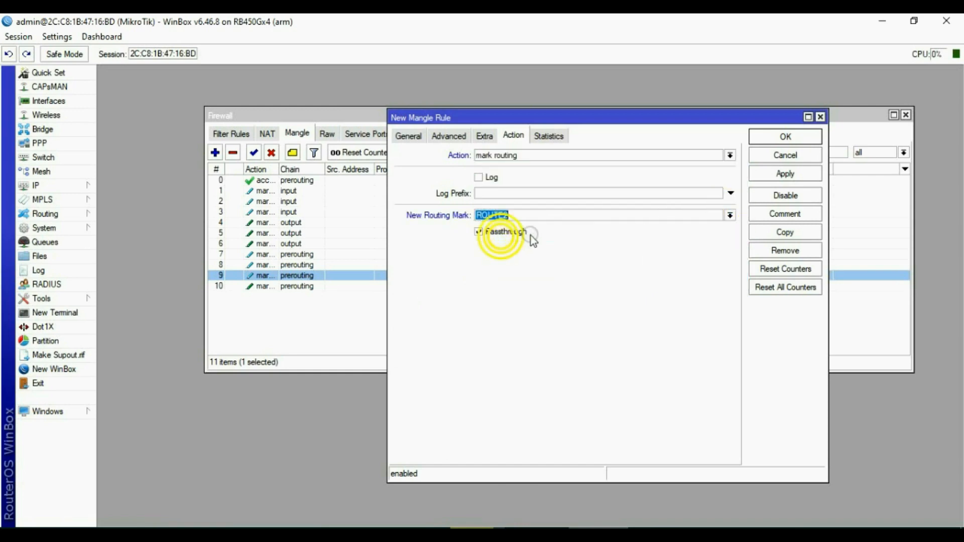
left_click(786, 174)
left_click(786, 137)
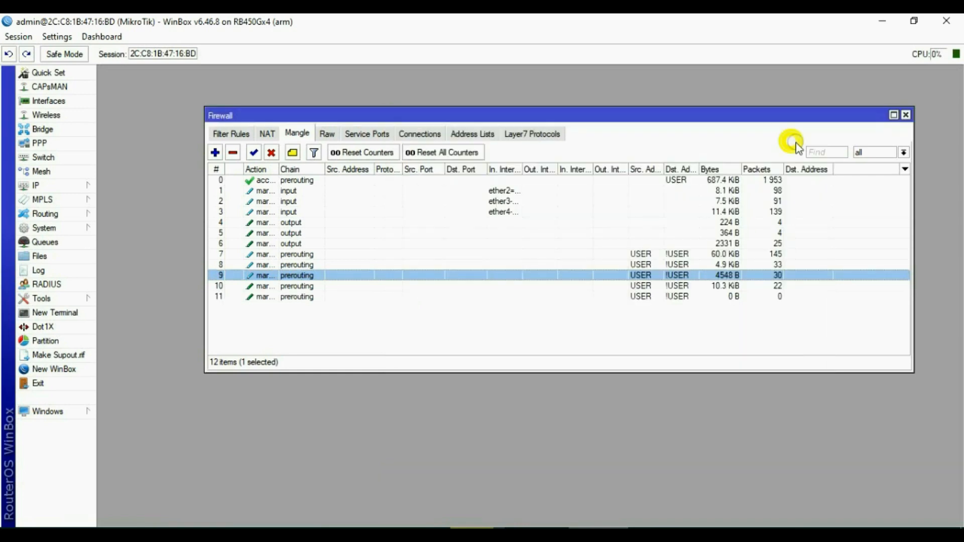
Start a new mangle rule that matches connection mark ISP3.
left_click(221, 152)
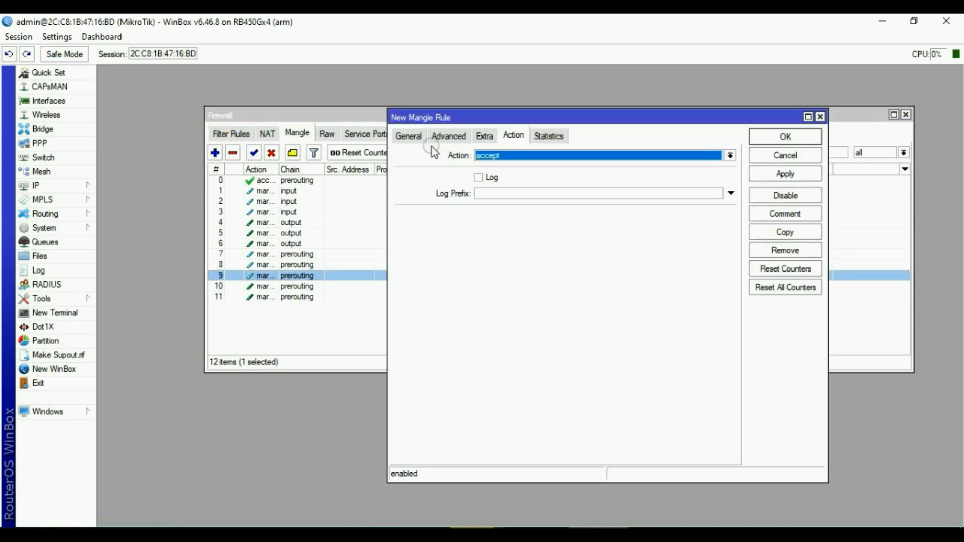
left_click(403, 135)
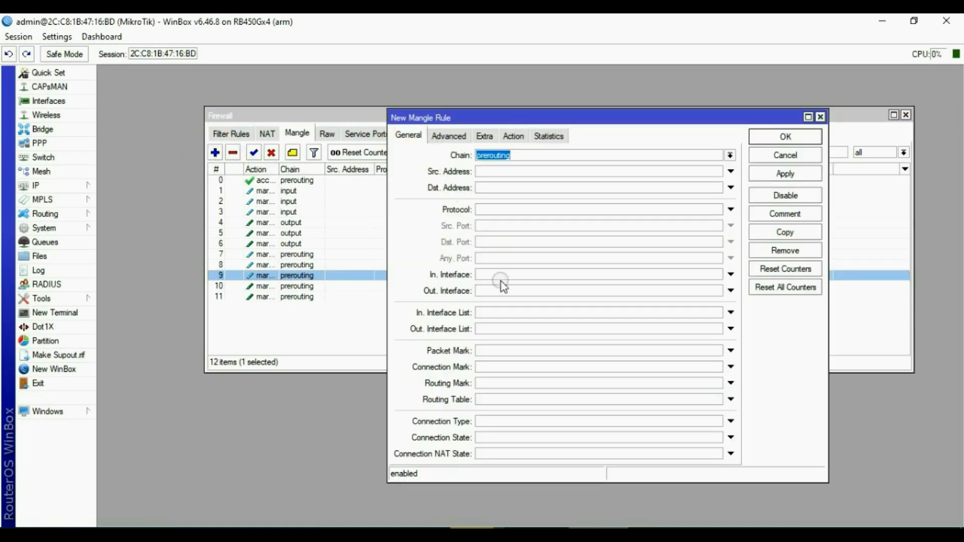
left_click(497, 367)
left_click(717, 367)
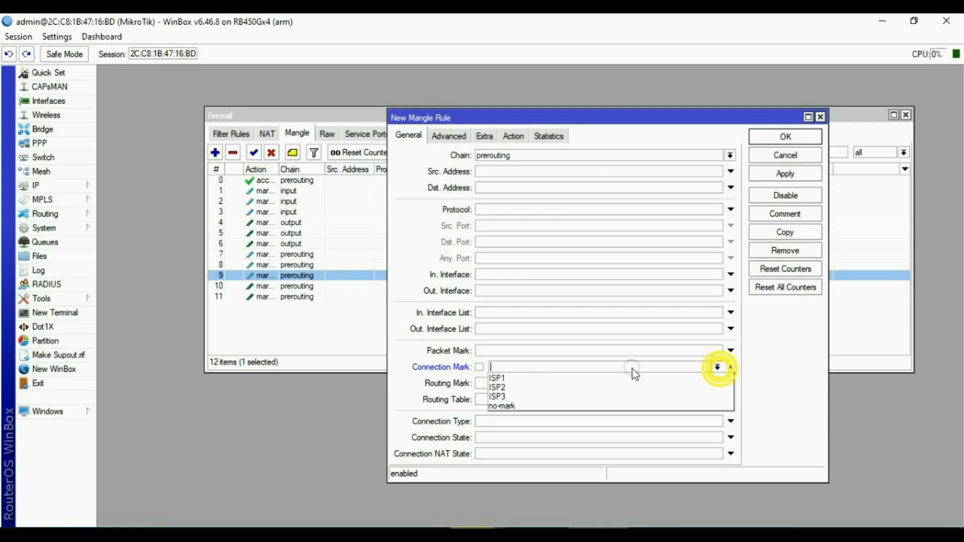
left_click(510, 396)
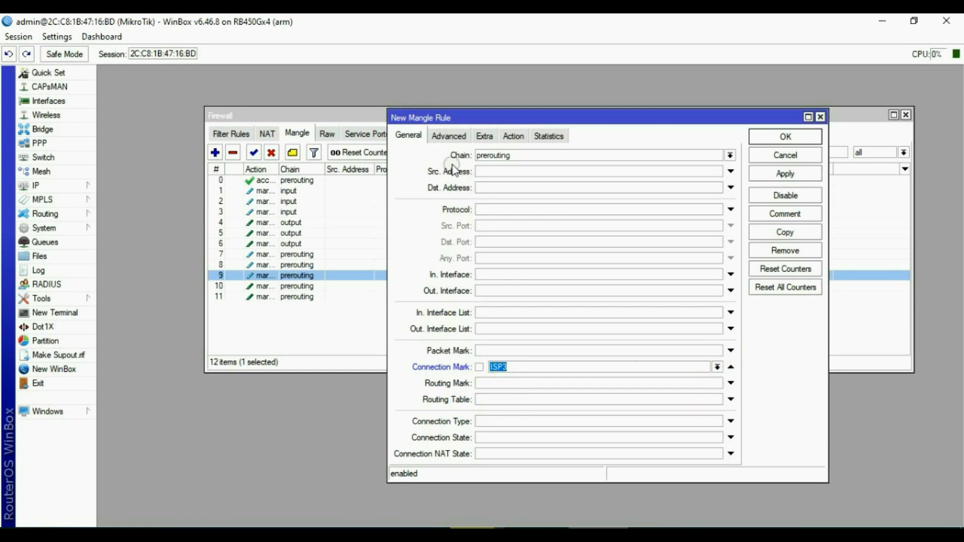
Match source address list USER and destination address list !USER (inverted).
left_click(449, 136)
left_click(523, 155)
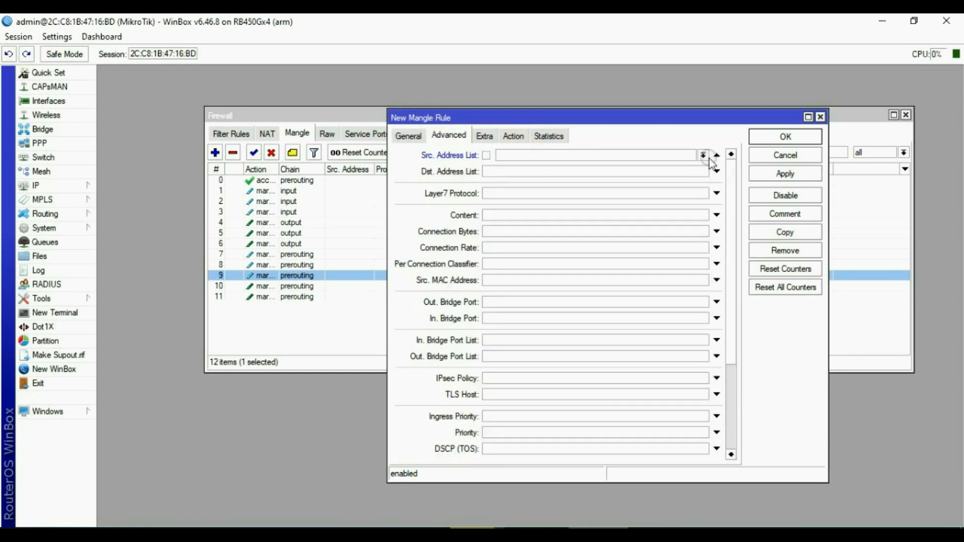
left_click(703, 155)
left_click(534, 166)
left_click(522, 171)
left_click(704, 171)
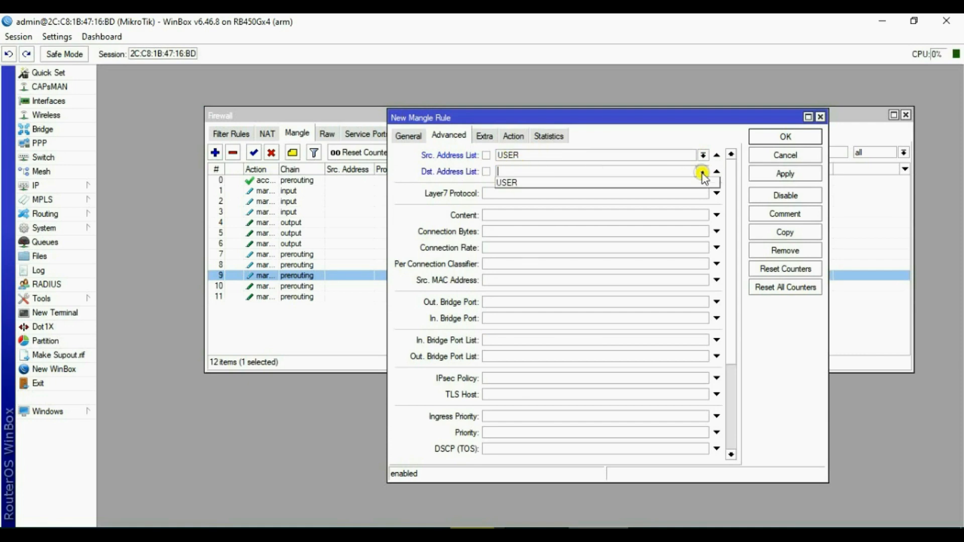
left_click(505, 182)
left_click(486, 171)
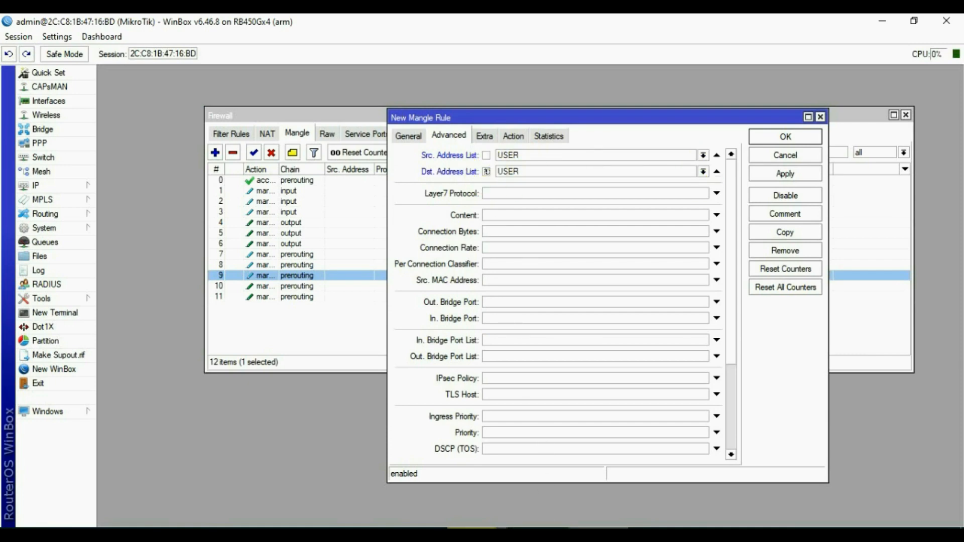
Set the action to mark routing with ROUTE3 and save the rule.
left_click(515, 136)
left_click(540, 156)
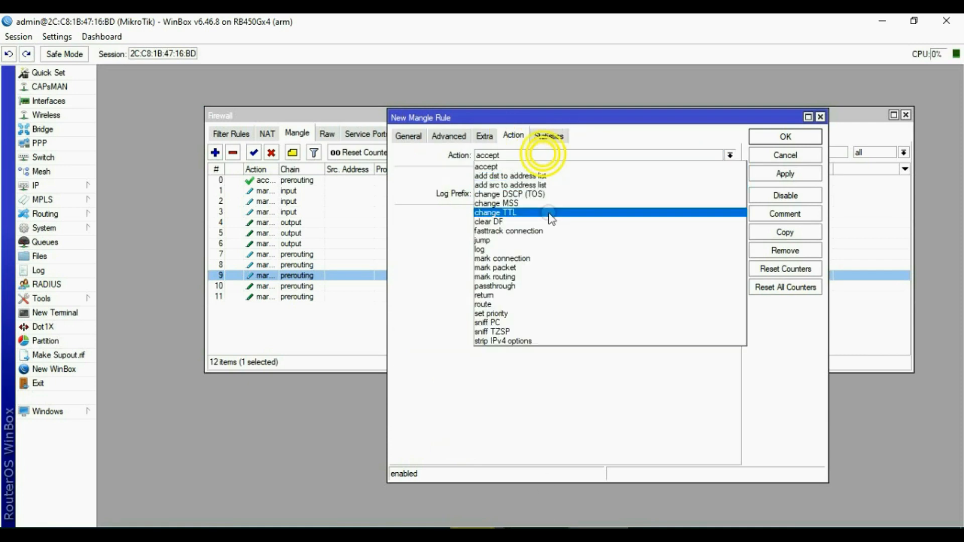
left_click(537, 278)
left_click(730, 216)
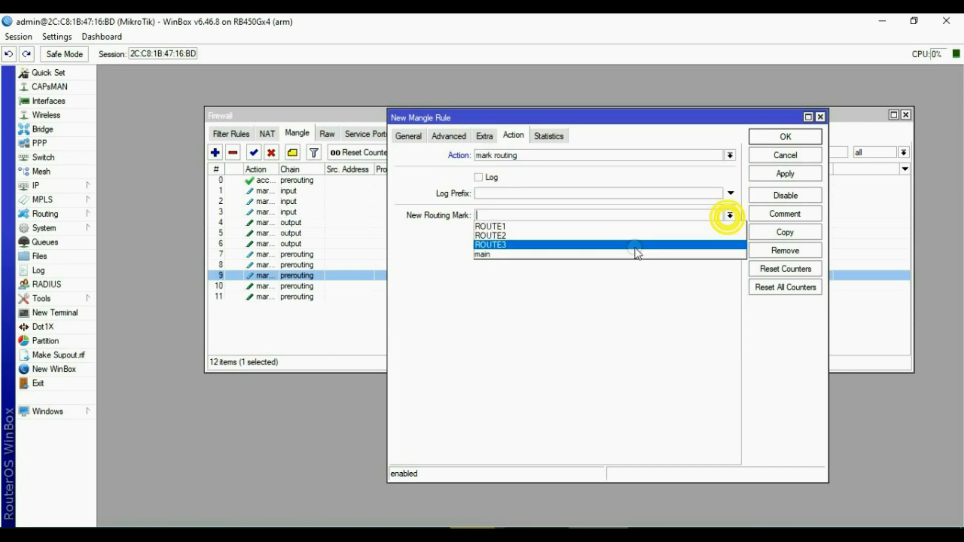
left_click(507, 245)
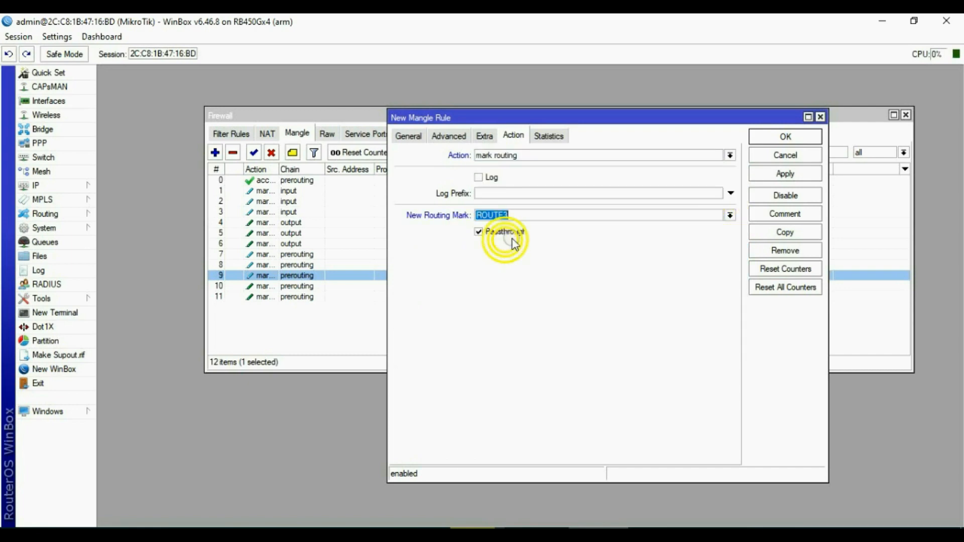
left_click(782, 172)
left_click(785, 155)
left_click(55, 186)
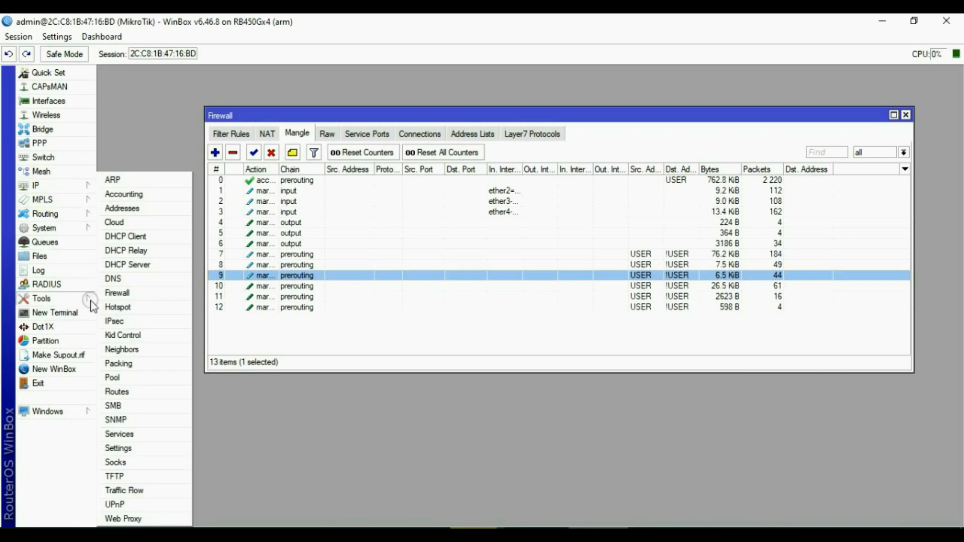
In Route List, add 0.0.0.0/0 via 192.168.8.1, ping-checked, distance 1, routing mark ROUTE1.
left_click(133, 392)
left_click(295, 208)
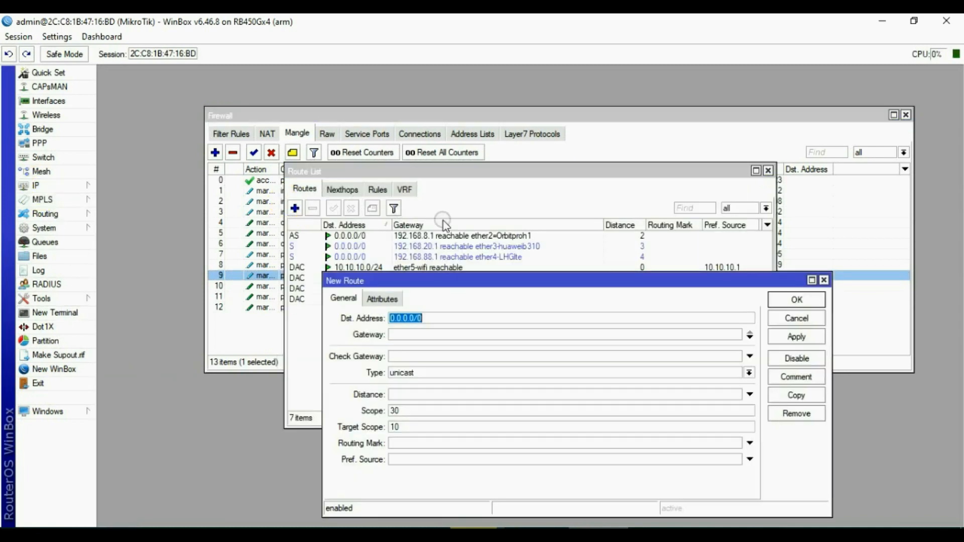
left_click(425, 335)
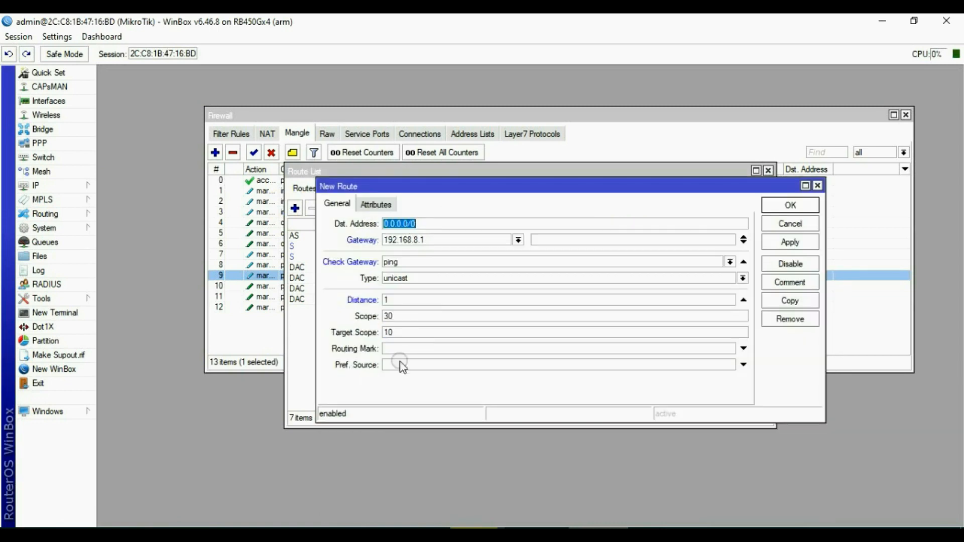
left_click(399, 348)
left_click(745, 364)
left_click(730, 348)
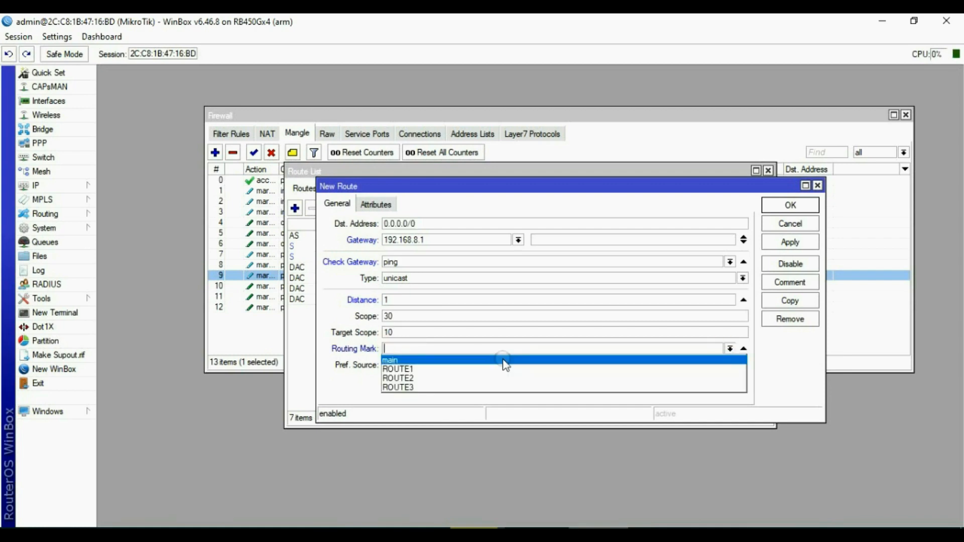
left_click(417, 368)
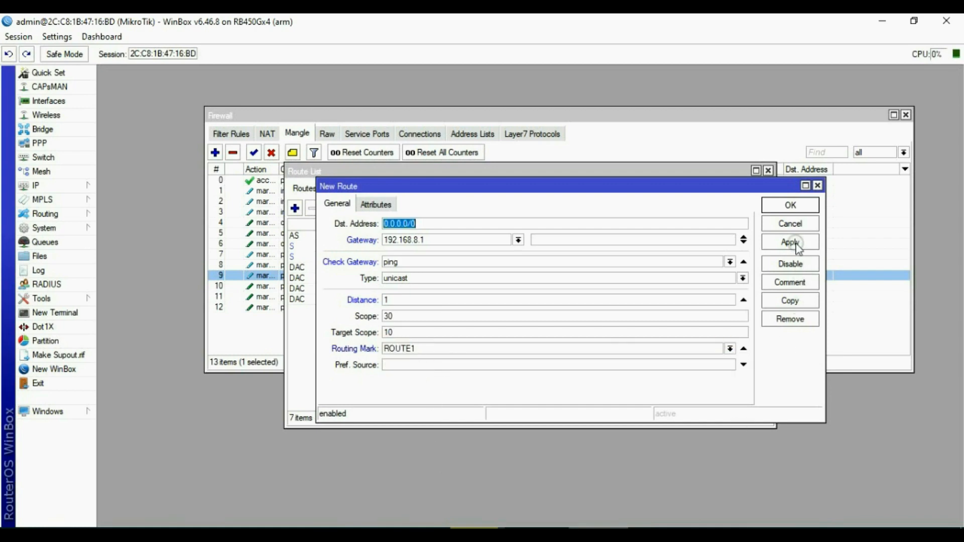
left_click(798, 243)
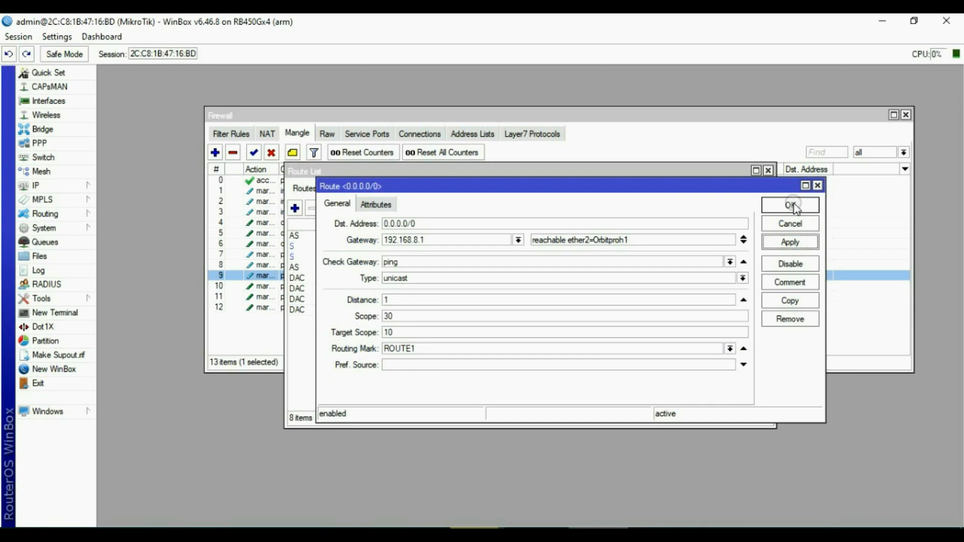
left_click(791, 205)
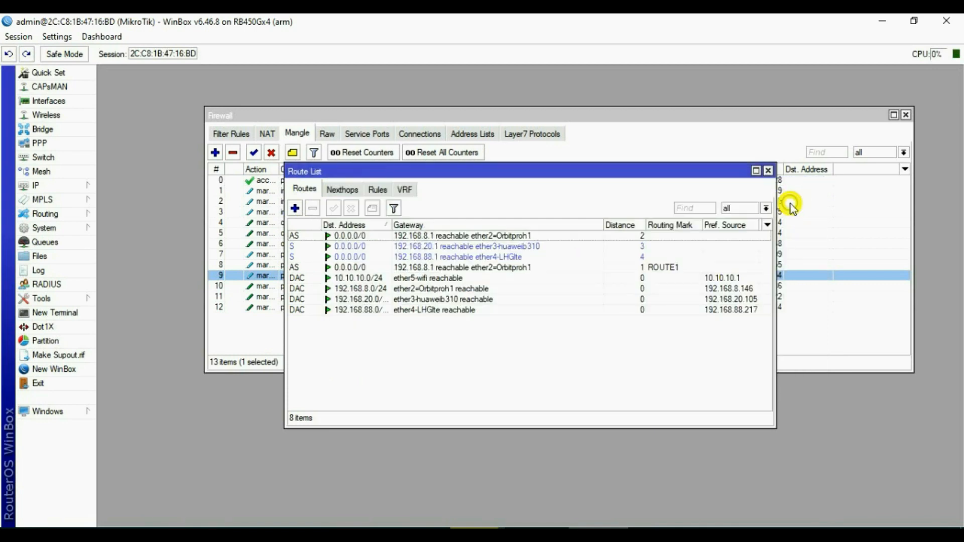
left_click(295, 208)
Add route 0.0.0.0/0 via gateway 192.168.20.1 with ping check, distance 1, routing mark ROUTE2.
left_click(427, 241)
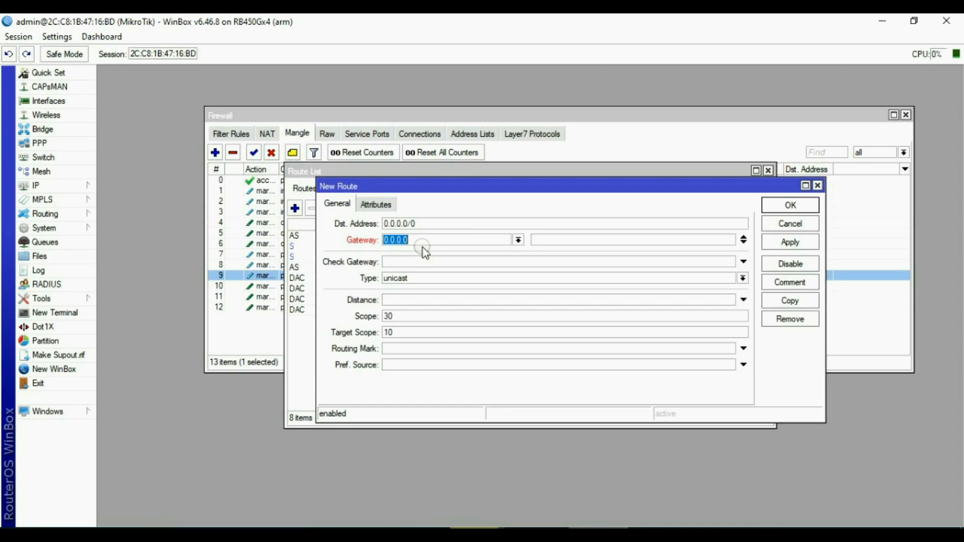
type("192.168.20.1")
left_click(409, 260)
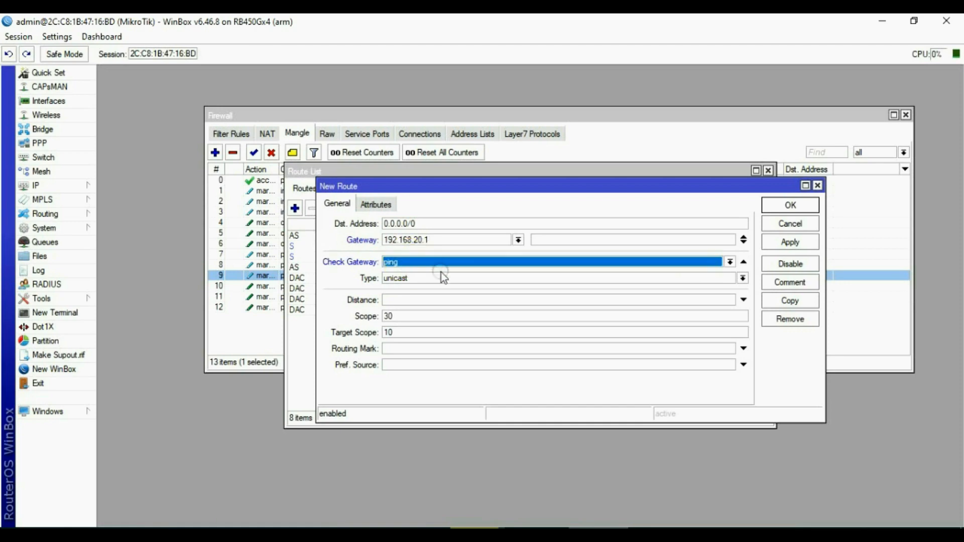
left_click(402, 301)
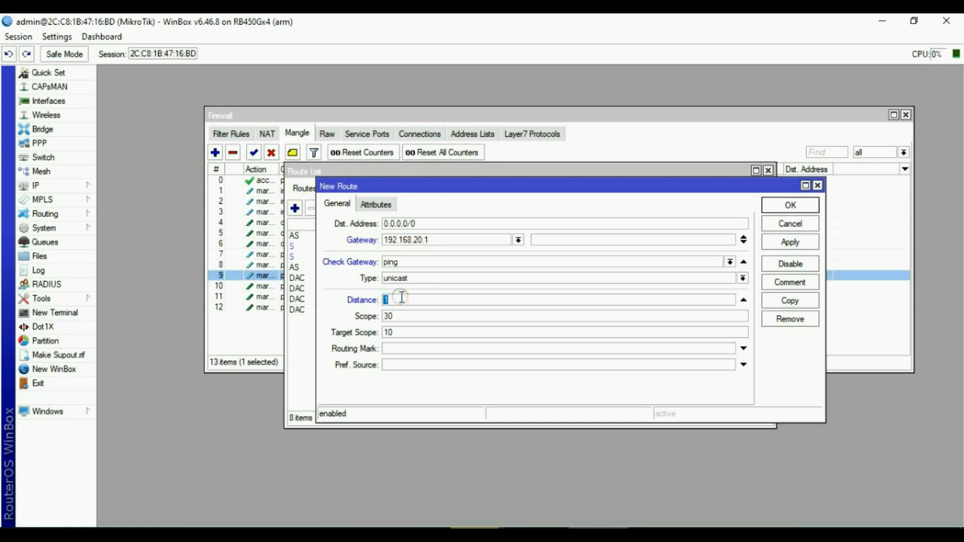
left_click(743, 348)
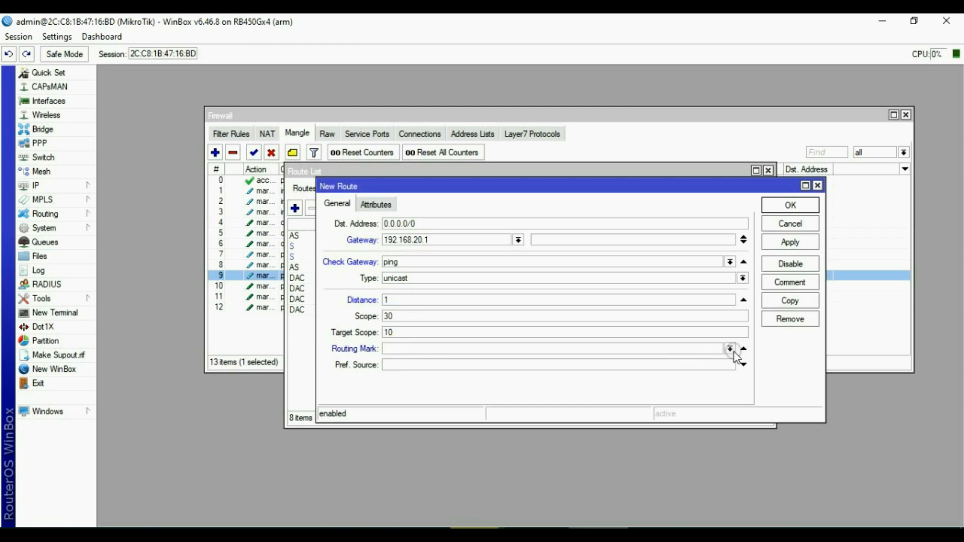
left_click(414, 379)
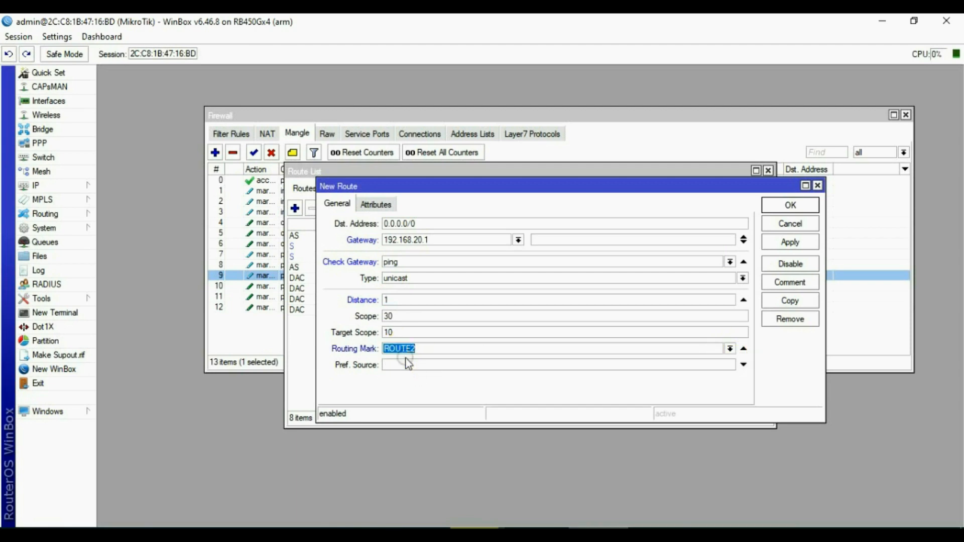
left_click(790, 242)
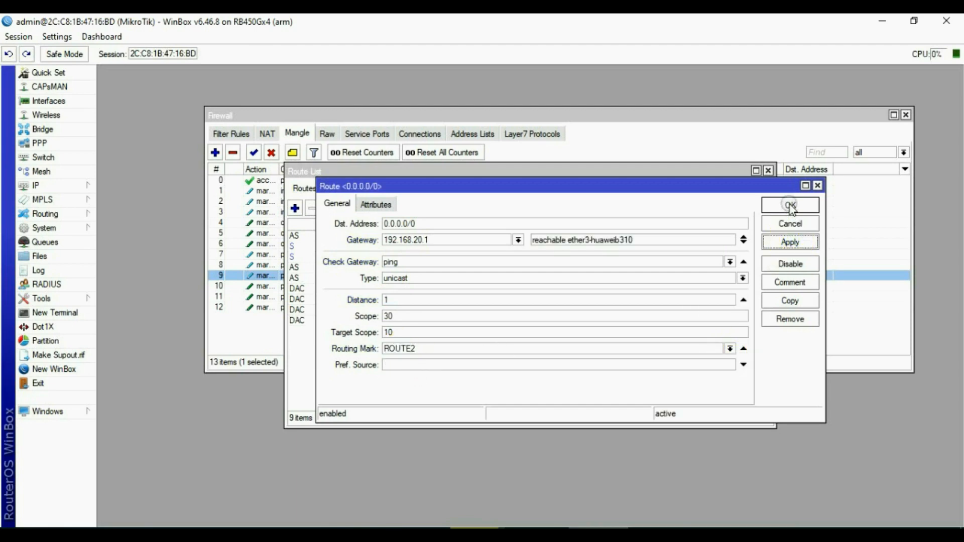
left_click(788, 206)
left_click(294, 209)
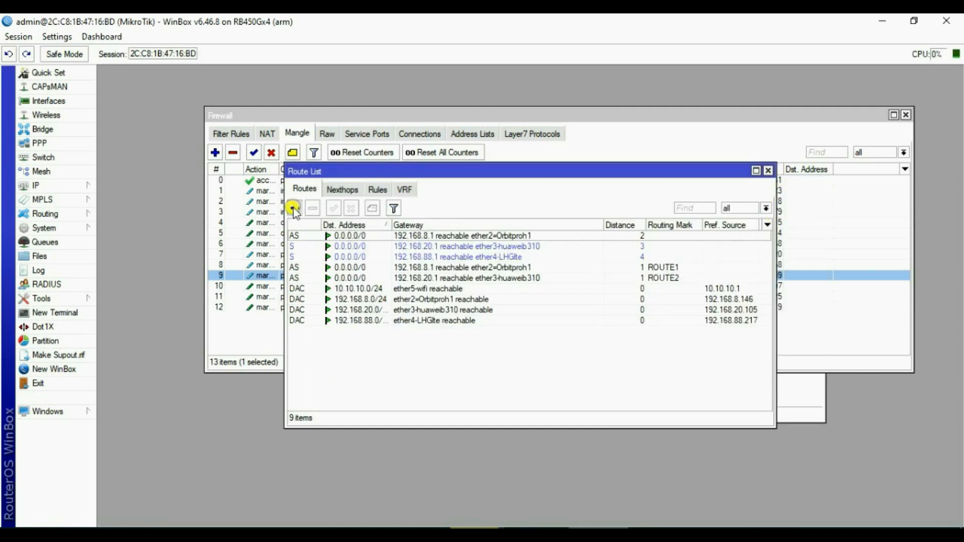
Add route 0.0.0.0/0 via 192.168.88.1, ping-checked, distance 1, mark ROUTE3, then close Route List.
left_click(414, 241)
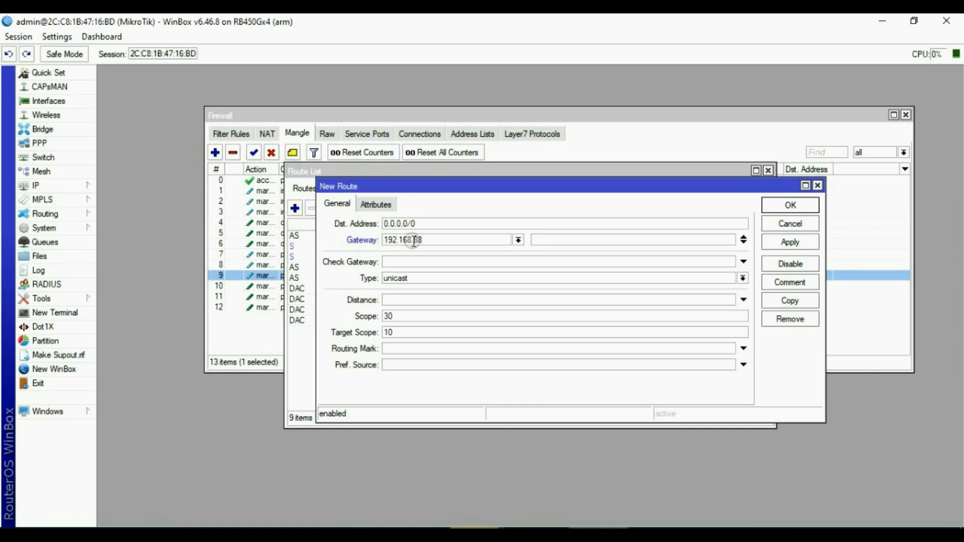
left_click(395, 262)
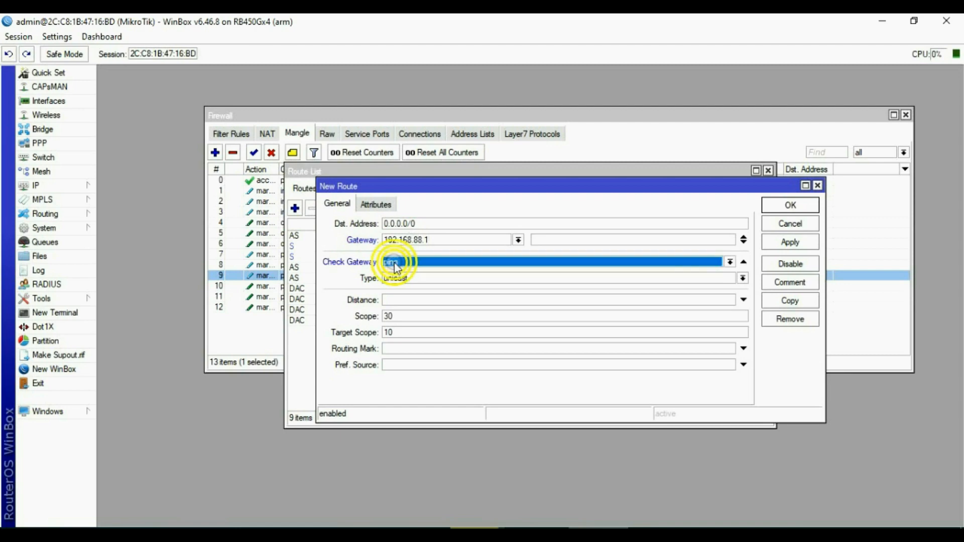
left_click(408, 299)
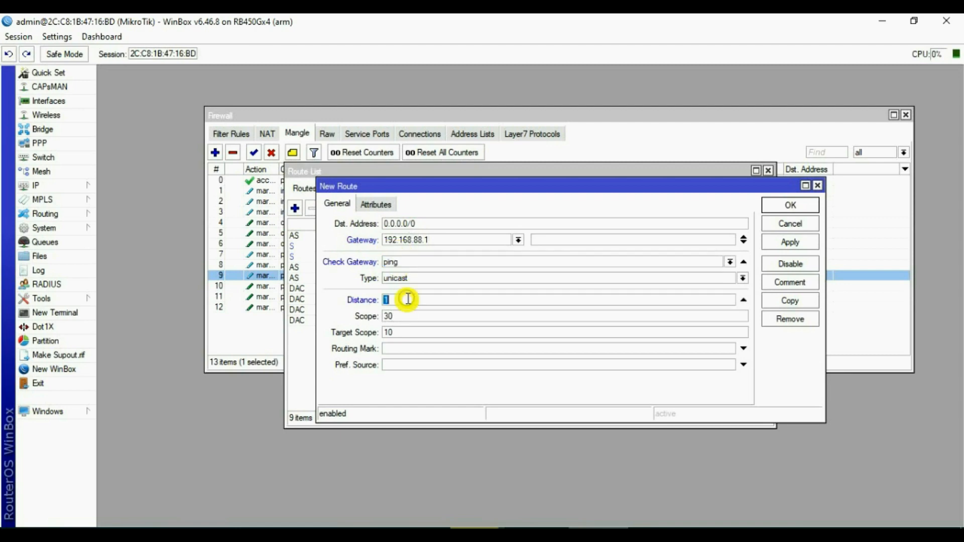
left_click(405, 348)
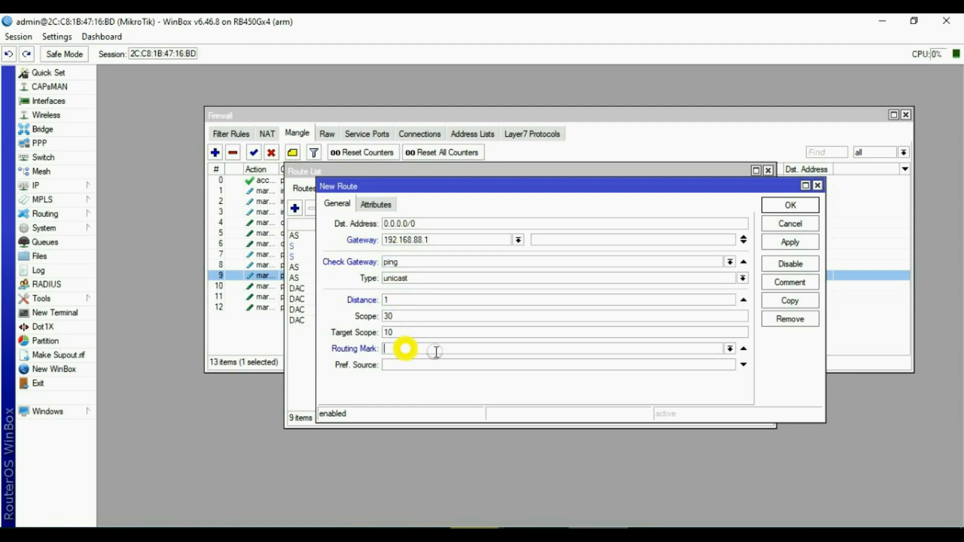
left_click(730, 349)
left_click(407, 388)
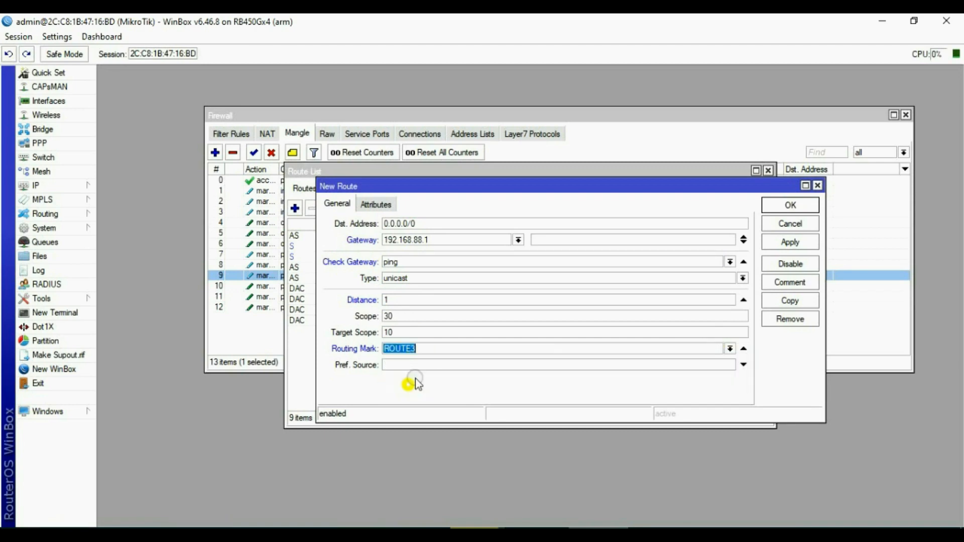
left_click(791, 243)
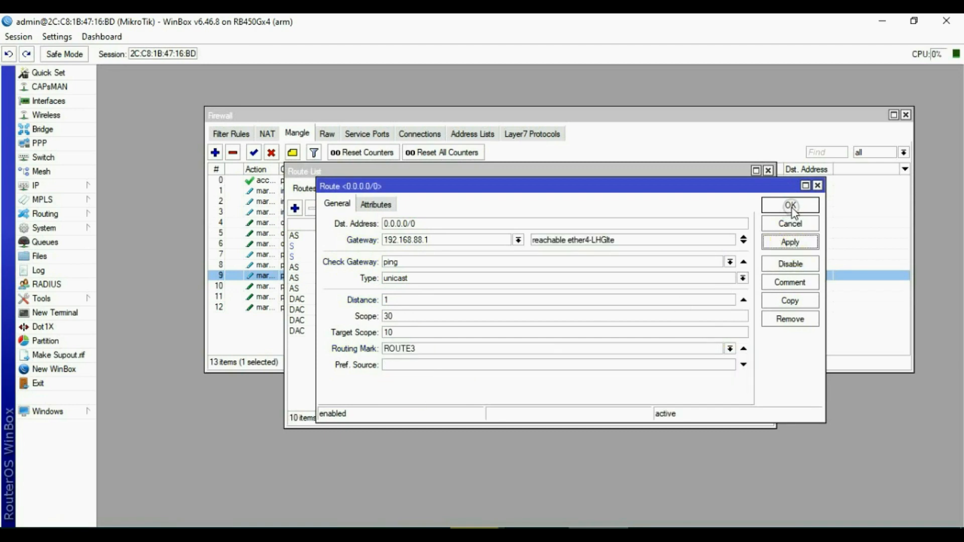
left_click(792, 206)
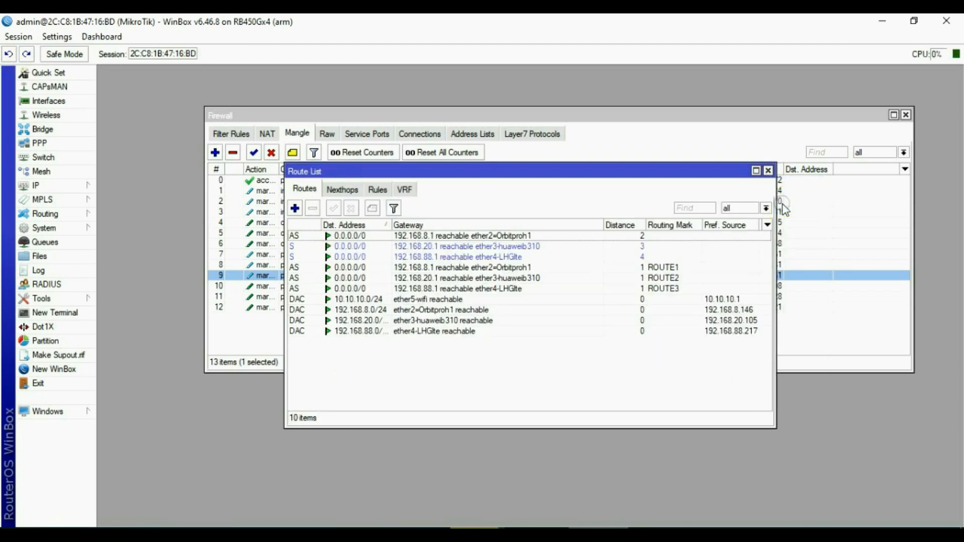
left_click(769, 170)
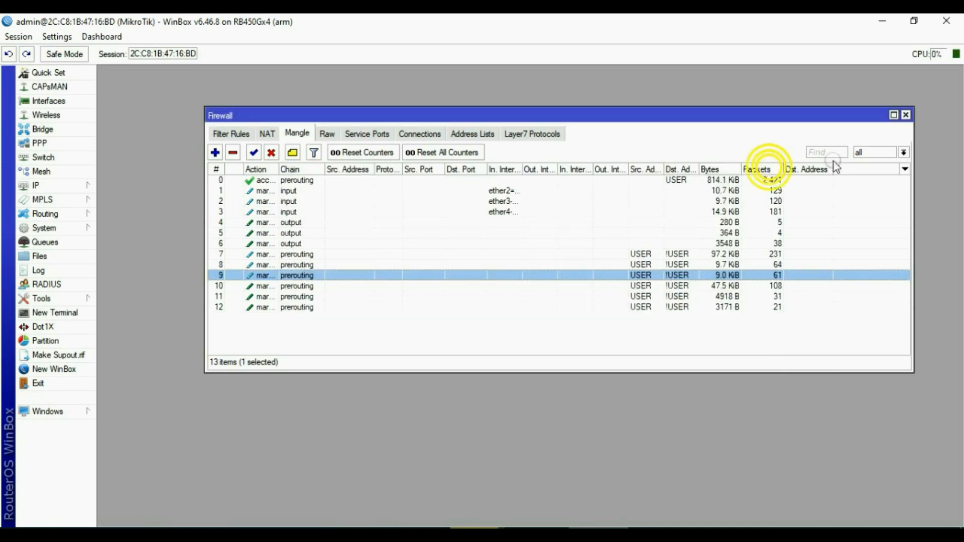
Close Firewall and reconnect to the router from Neighbors, skipping the password change.
left_click(907, 115)
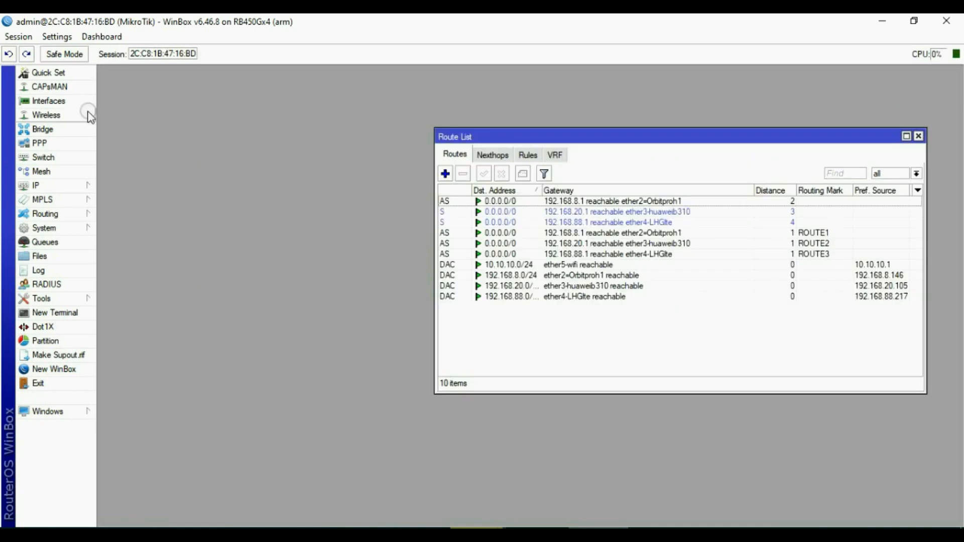
left_click(56, 102)
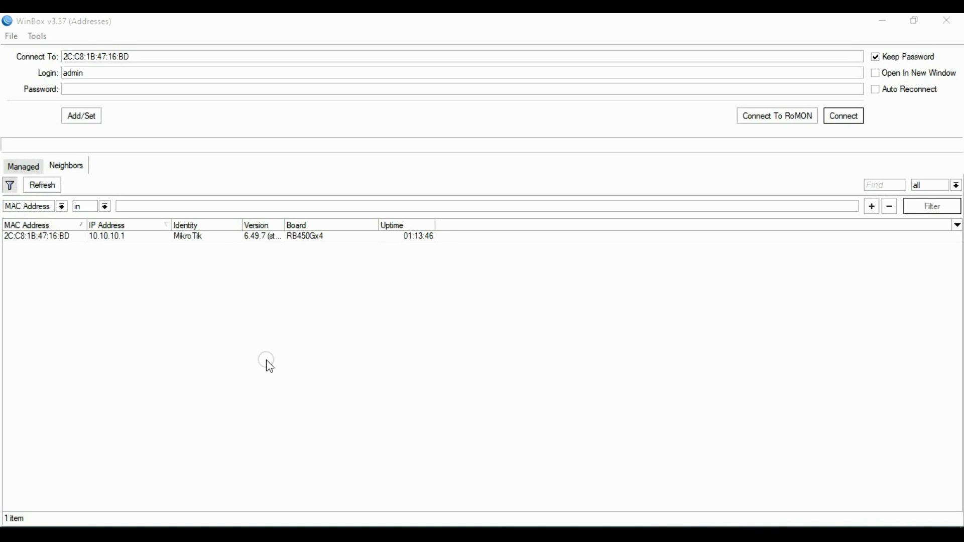
left_click(32, 236)
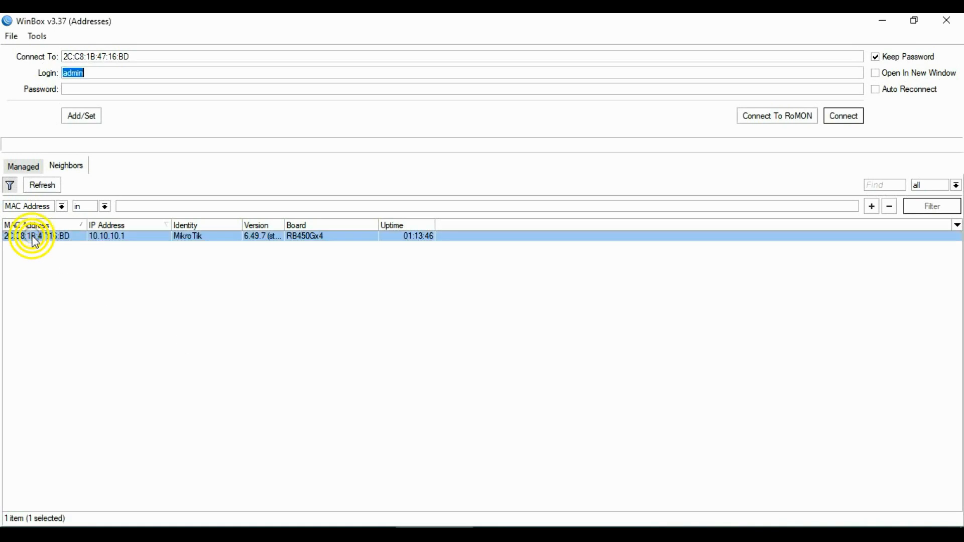
left_click(853, 119)
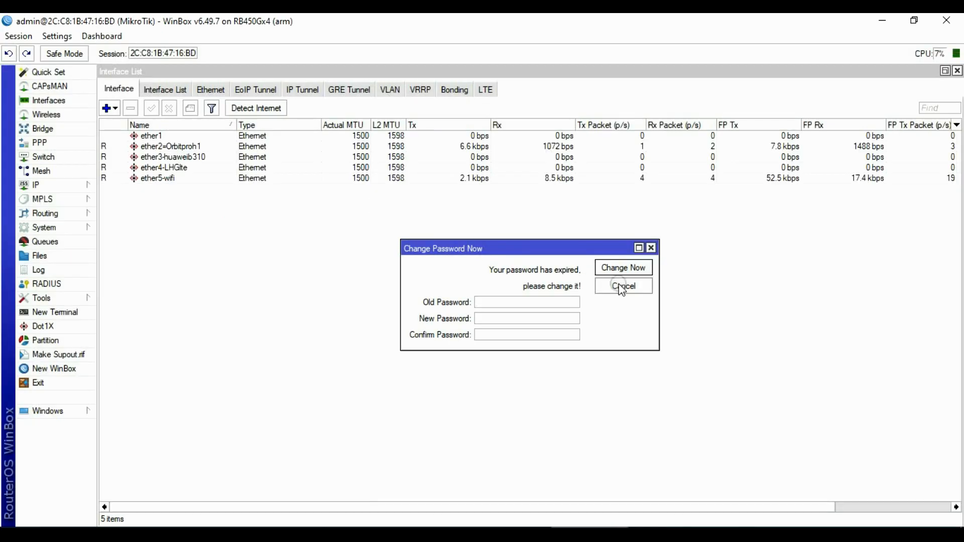
left_click(634, 290)
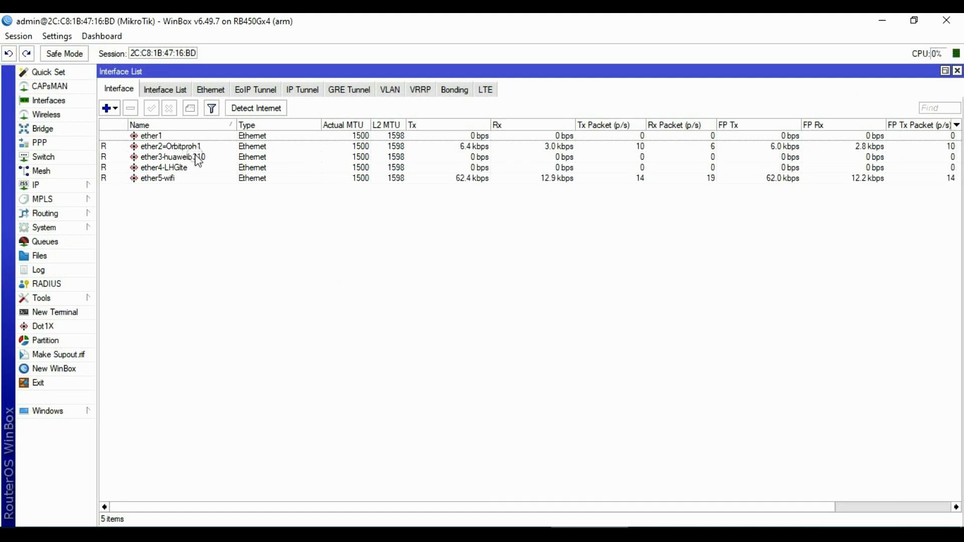
Check live traffic on ether2 through ether5 in Interface List and show the Wi-Fi network list.
left_click(187, 167)
left_click(188, 147)
left_click(187, 157)
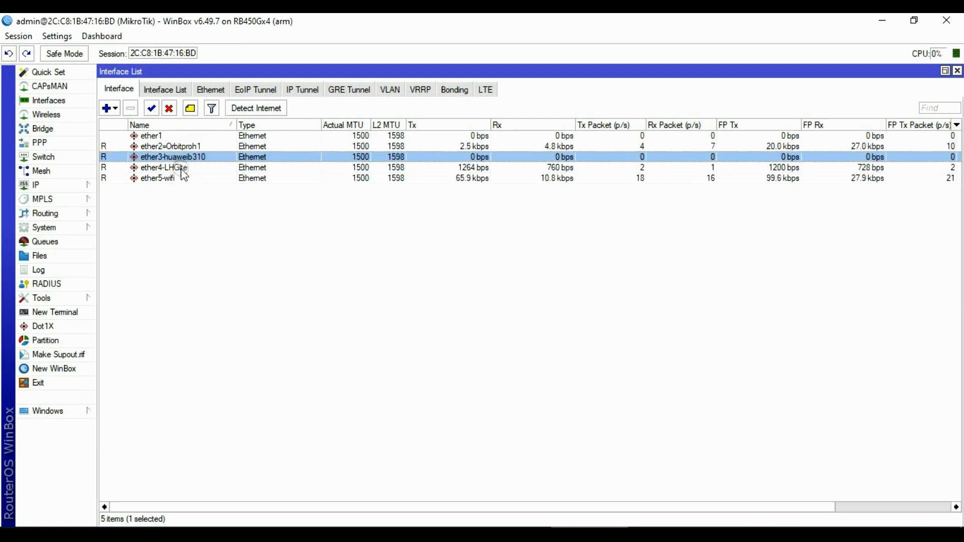
left_click(180, 167)
left_click(182, 179)
left_click(331, 218)
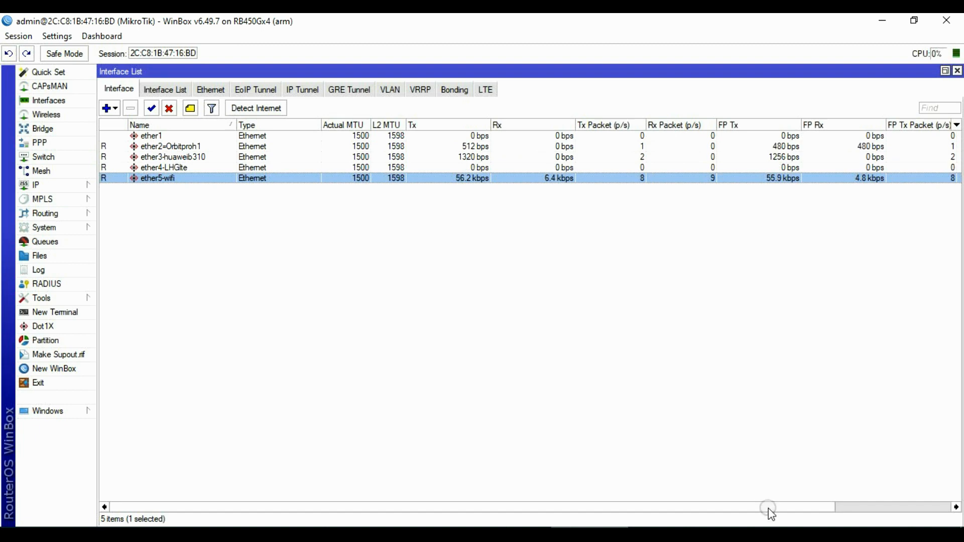
left_click(777, 534)
left_click(770, 490)
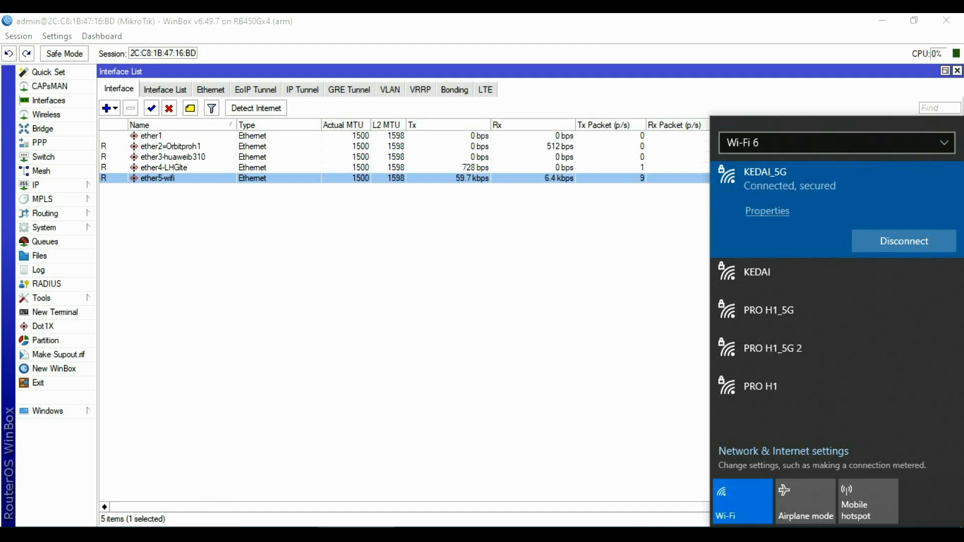
Bring Chrome forward and close the Shopee Affiliate Program and 'failover adalah' tabs.
mouse_move(357, 534)
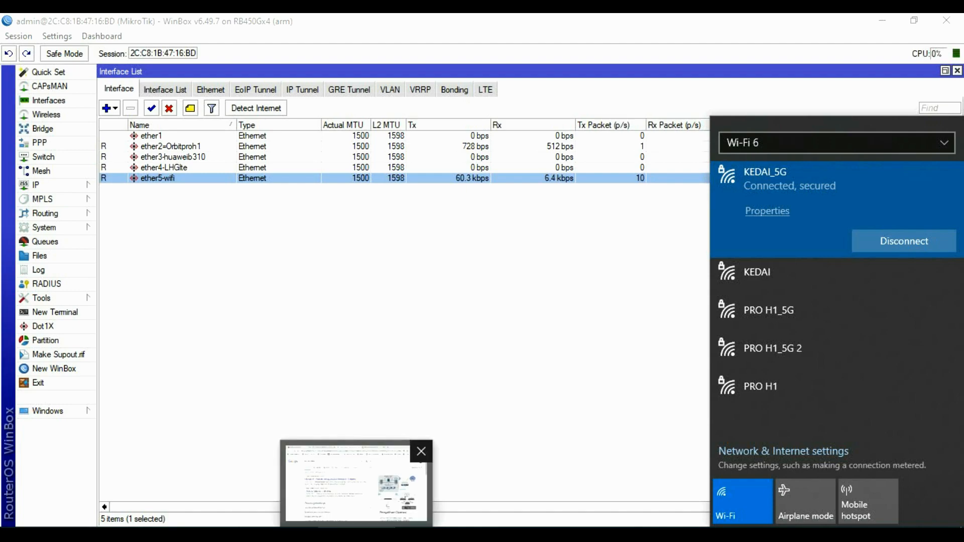
left_click(356, 482)
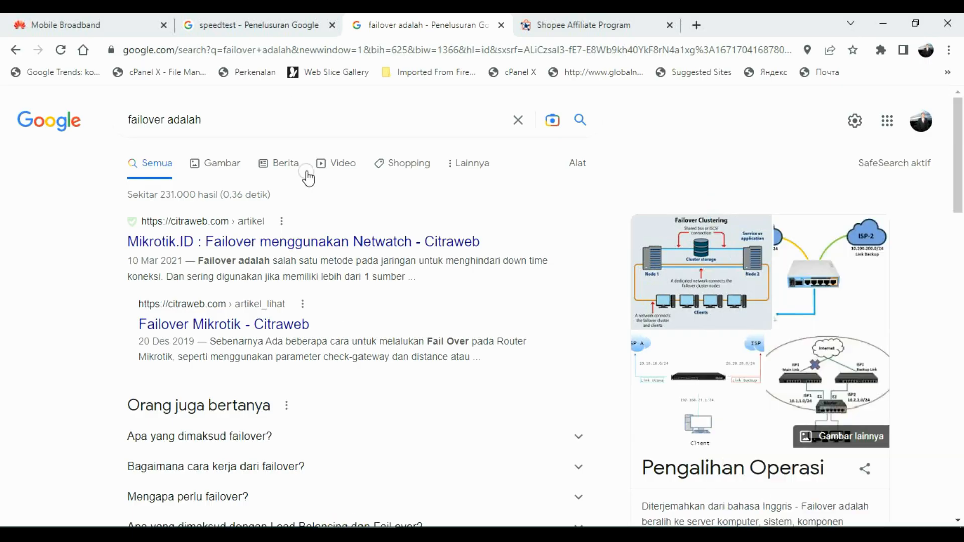
left_click(272, 25)
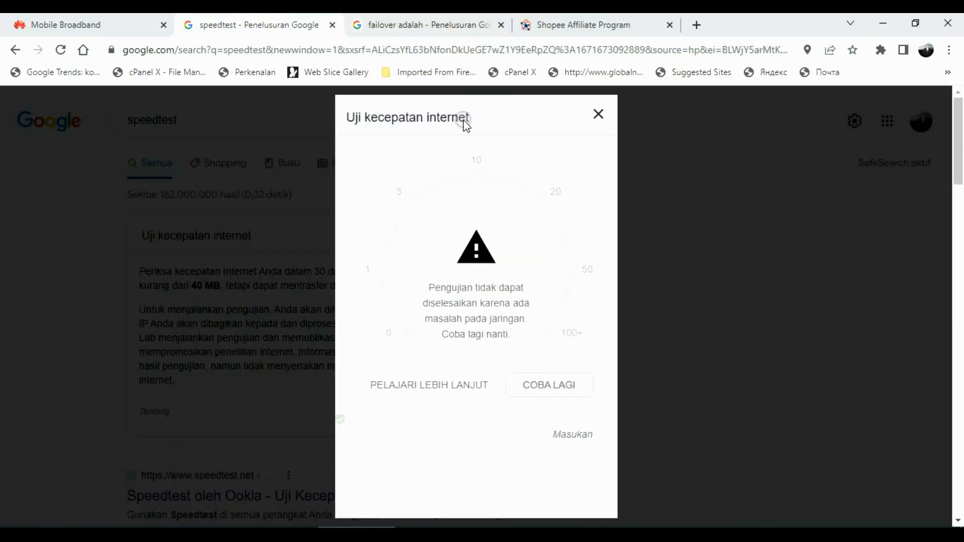
left_click(670, 25)
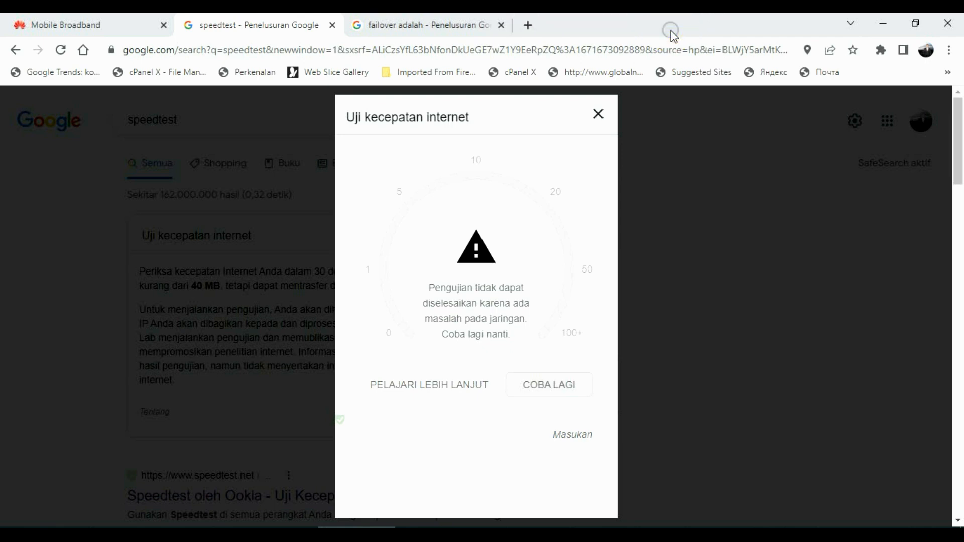
left_click(500, 25)
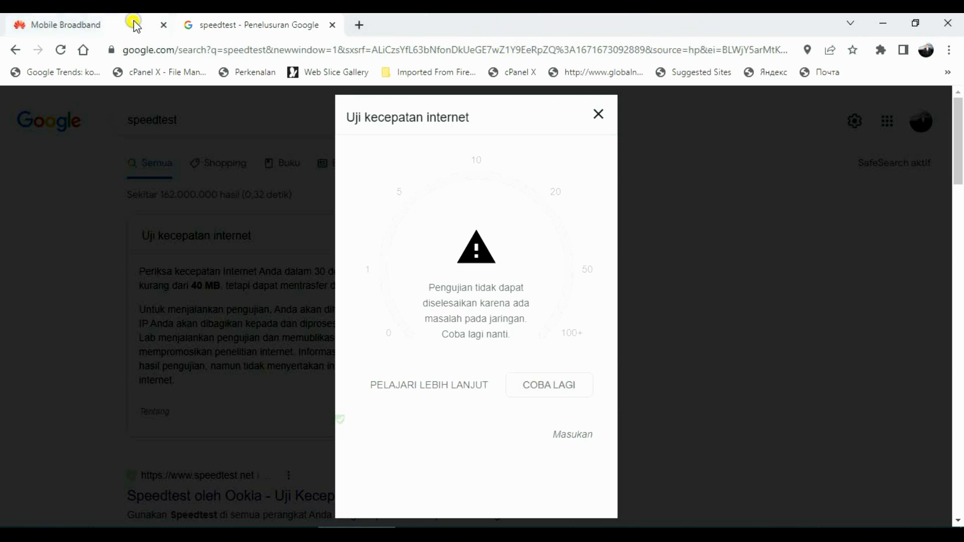
left_click(138, 24)
Rerun the failed Google speed test with COBA LAGI, then return to WinBox.
left_click(201, 25)
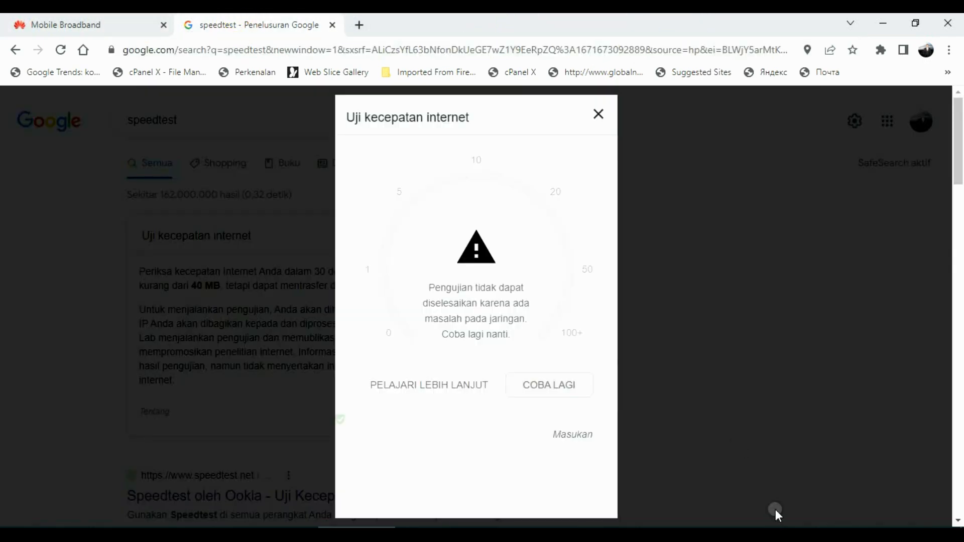
left_click(797, 538)
left_click(558, 383)
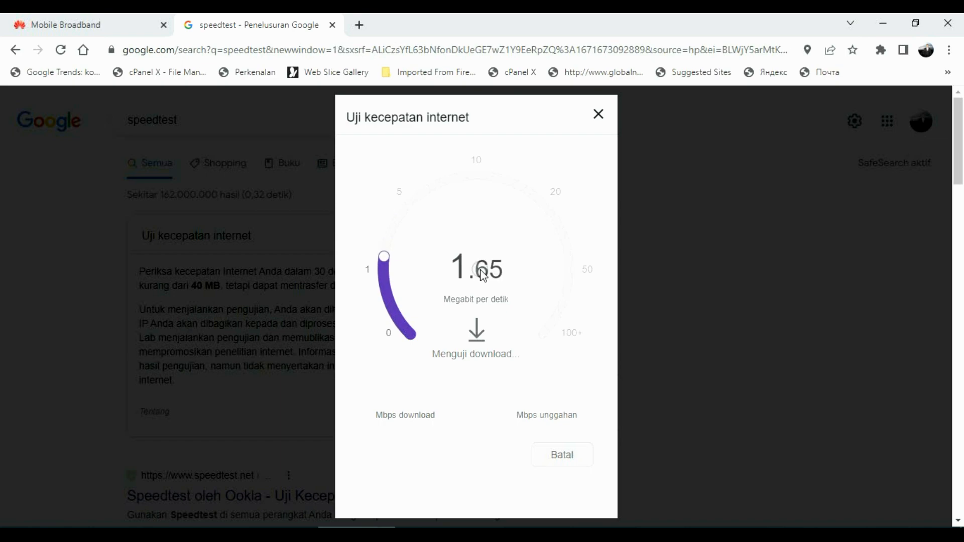
left_click(600, 534)
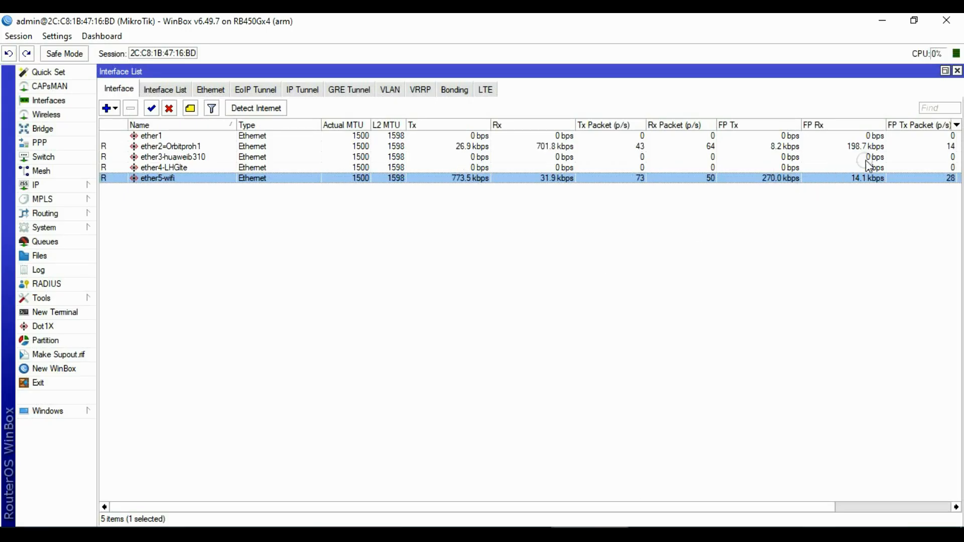
Select ether2=Orbitproh1 to watch its live Tx/Rx, then go back to the speed test in Chrome.
left_click(858, 147)
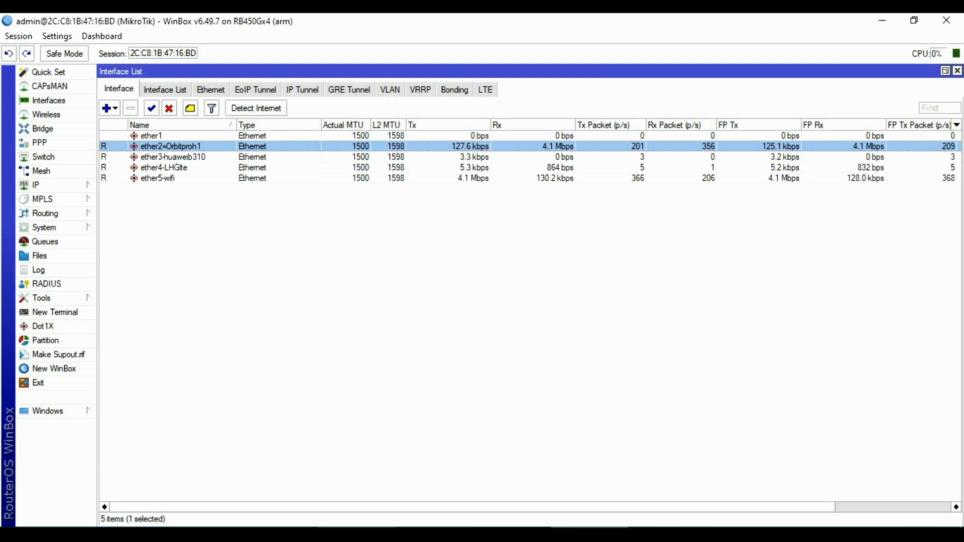
left_click(345, 490)
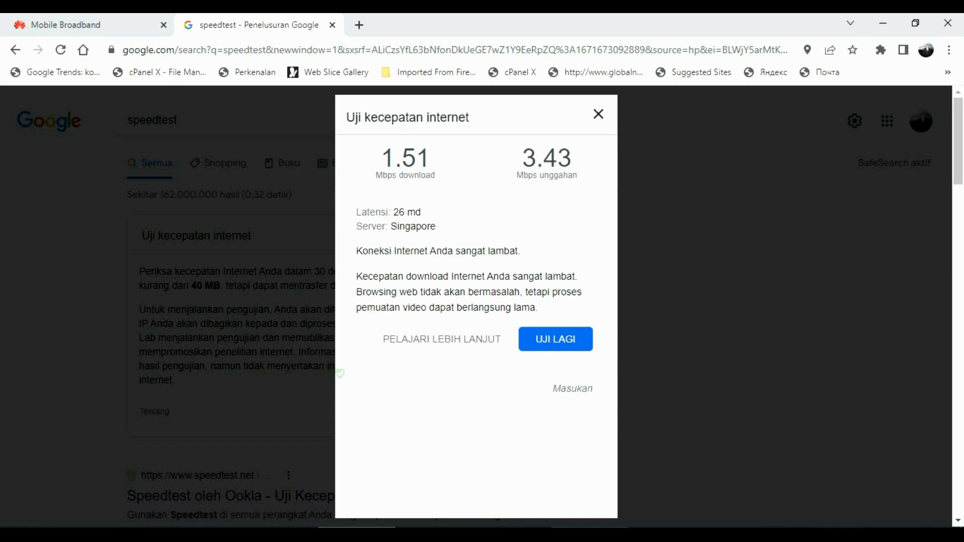
Note the 1.51 Mbps download and 3.43 Mbps upload, then return to WinBox.
left_click(602, 535)
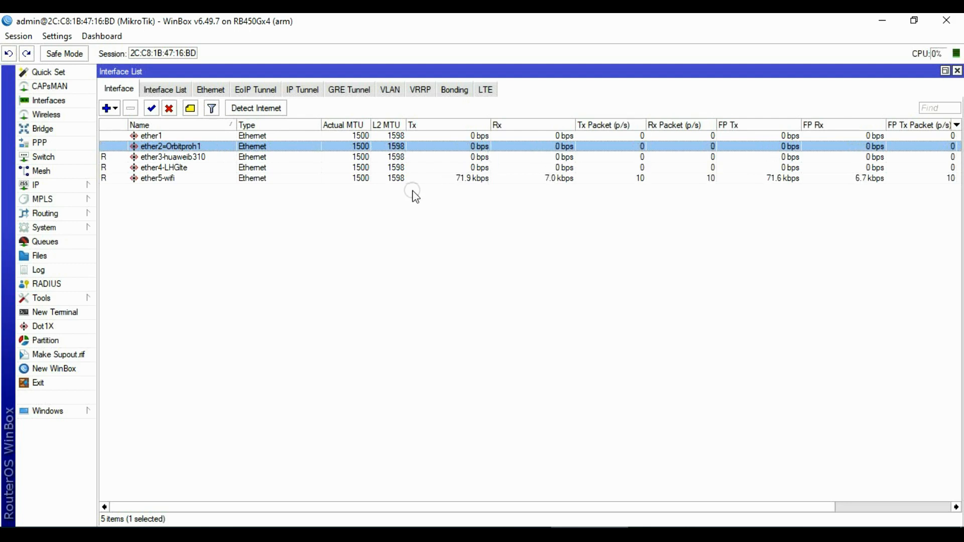
Open IP > Routes and compare the default routes, confirming ROUTE1's gateway 192.168.8.1 is unreachable.
left_click(59, 185)
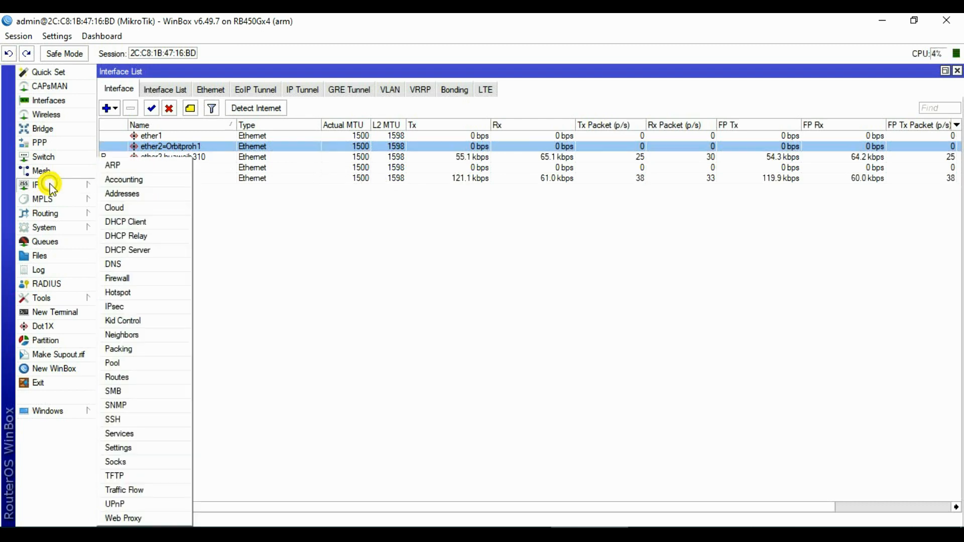
left_click(119, 377)
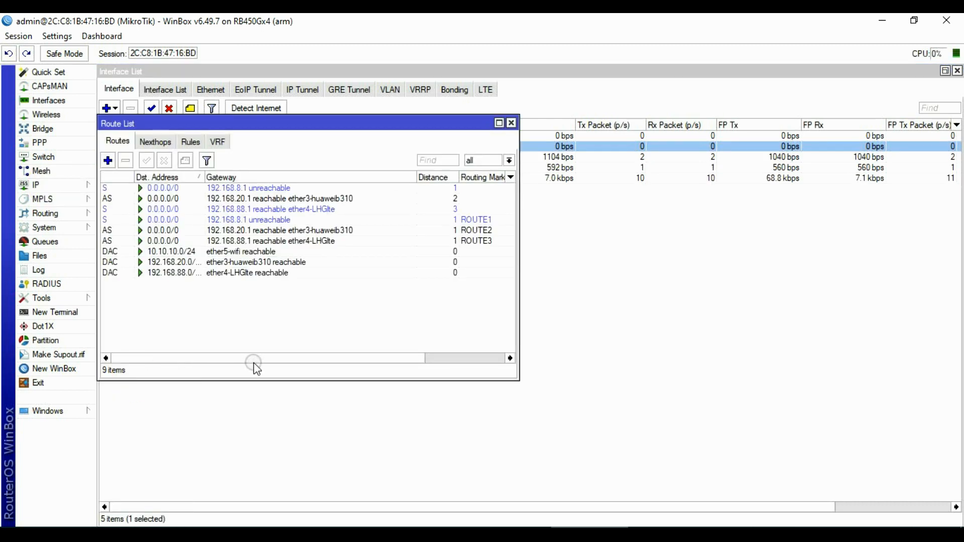
left_click(263, 219)
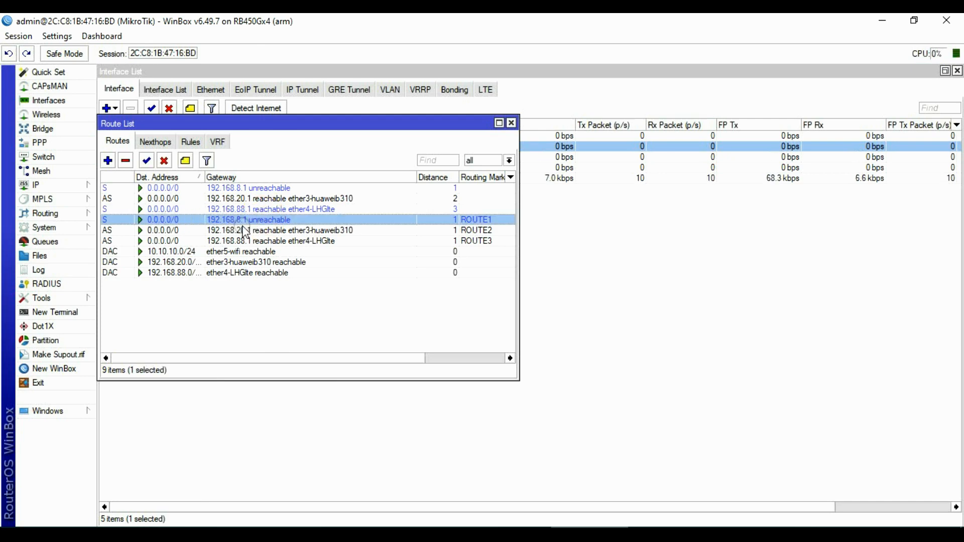
left_click(272, 190)
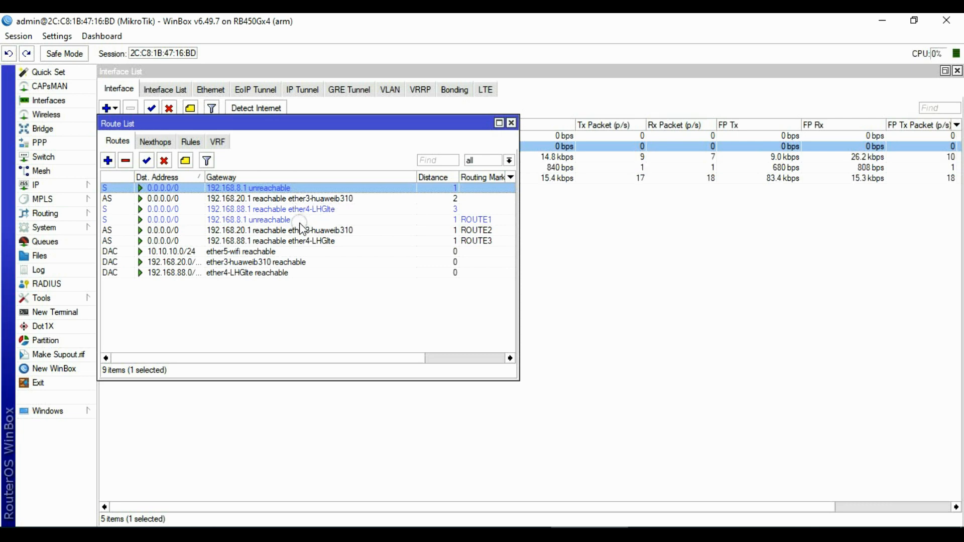
left_click(279, 220)
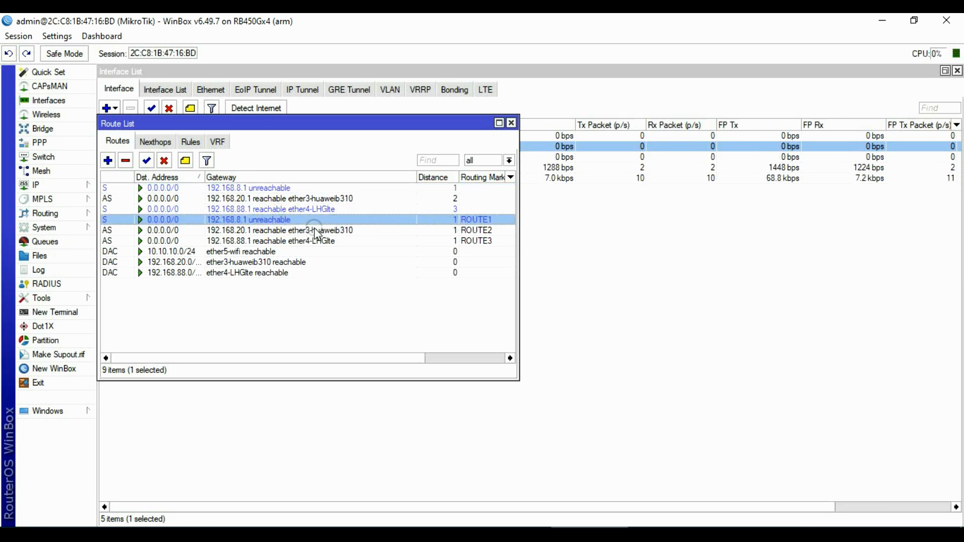
left_click(280, 230)
left_click(277, 221)
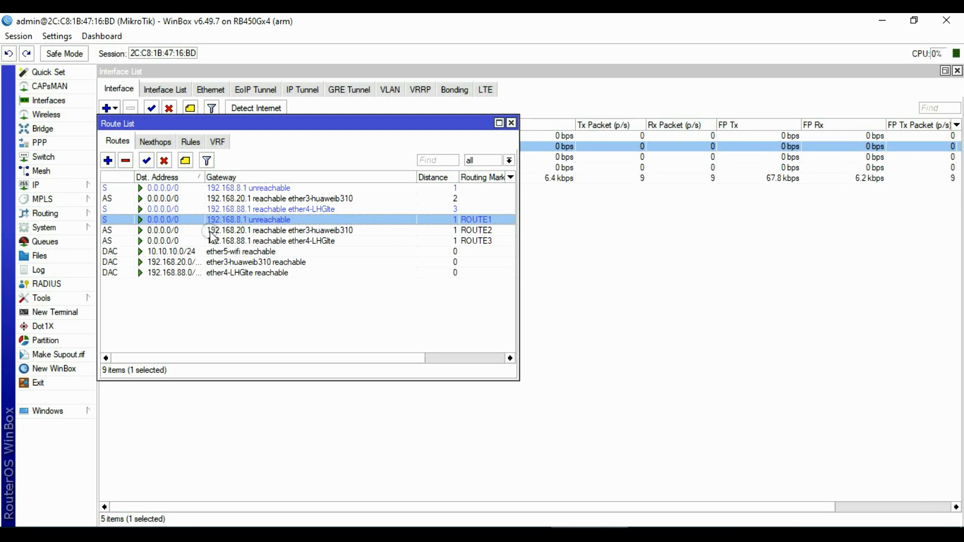
left_click(610, 233)
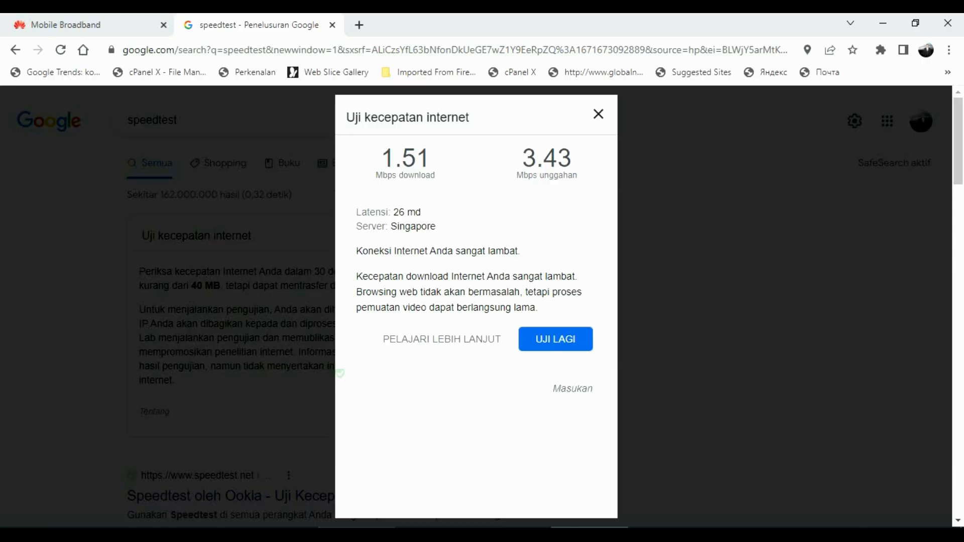
Start another Google speed test with UJI LAGI.
left_click(540, 336)
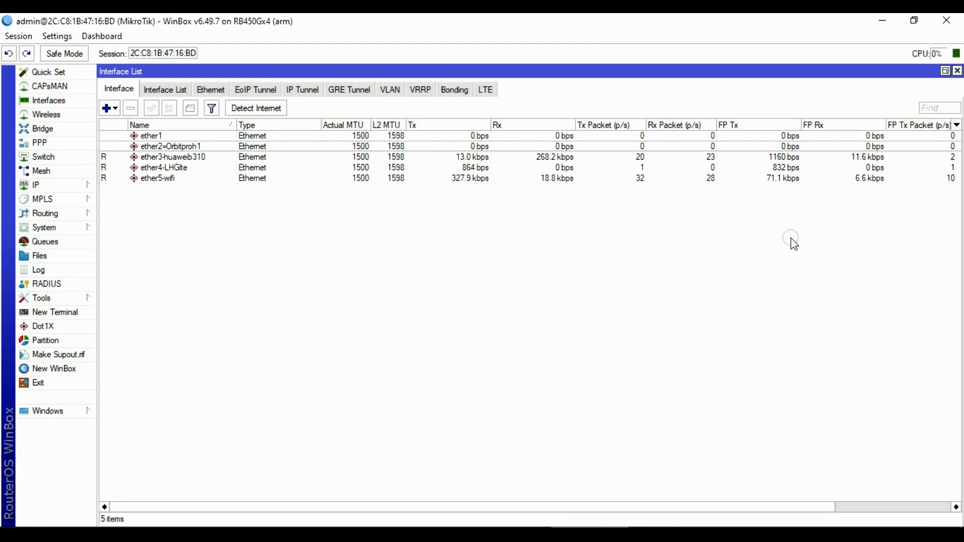
Disable the ether3-huaweib310 interface and bring up the IP route list.
left_click(868, 159)
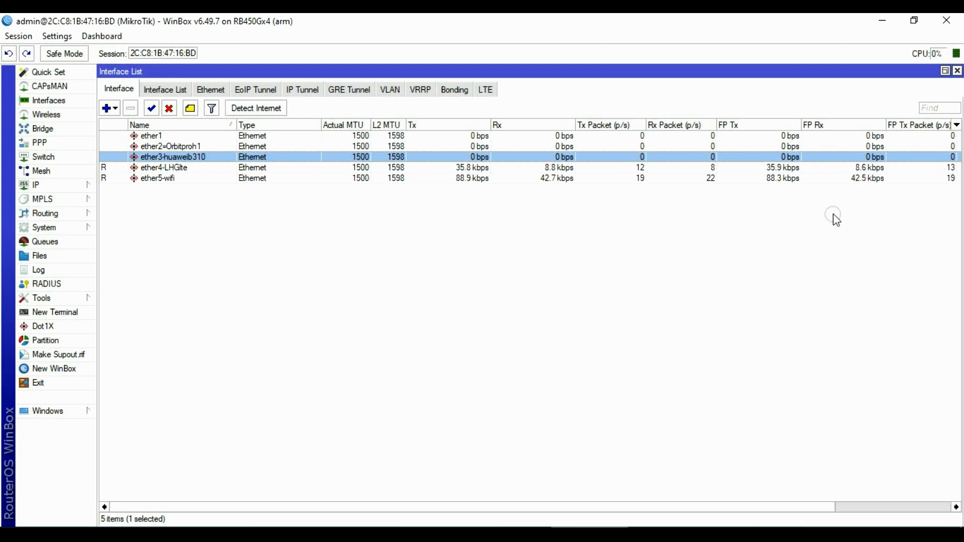
left_click(40, 186)
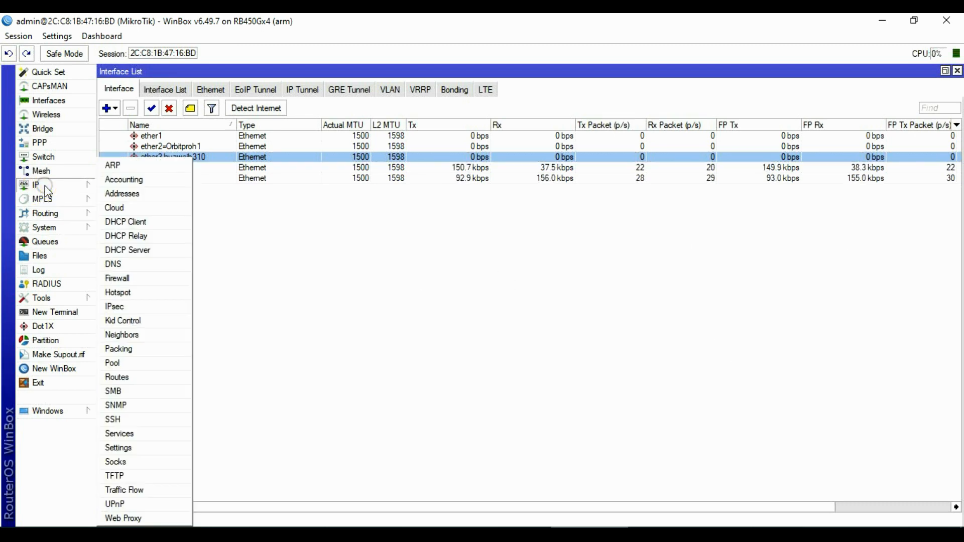
left_click(137, 377)
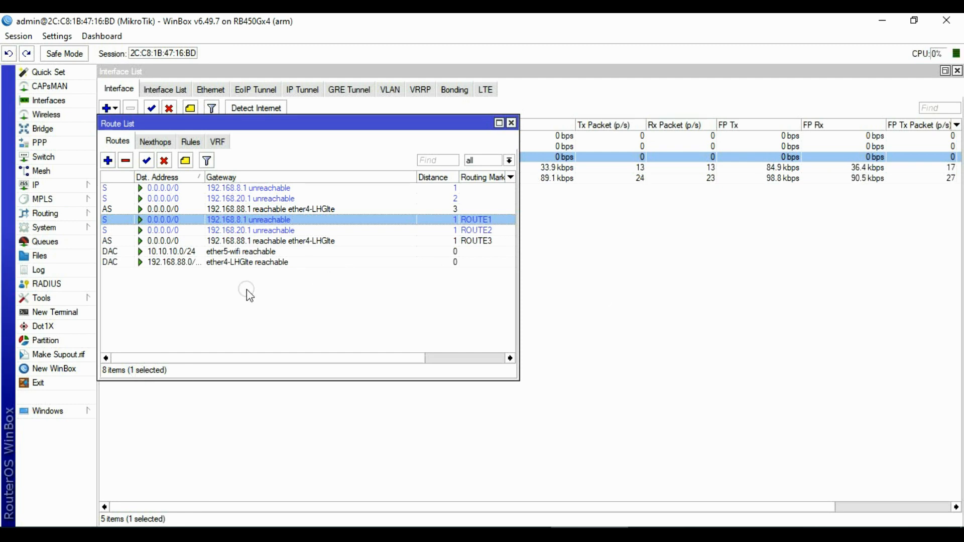
Check the routes: 192.168.20.1 entries are unreachable; only 192.168.88.1 via ether4-LHGlte remains active.
left_click(279, 198)
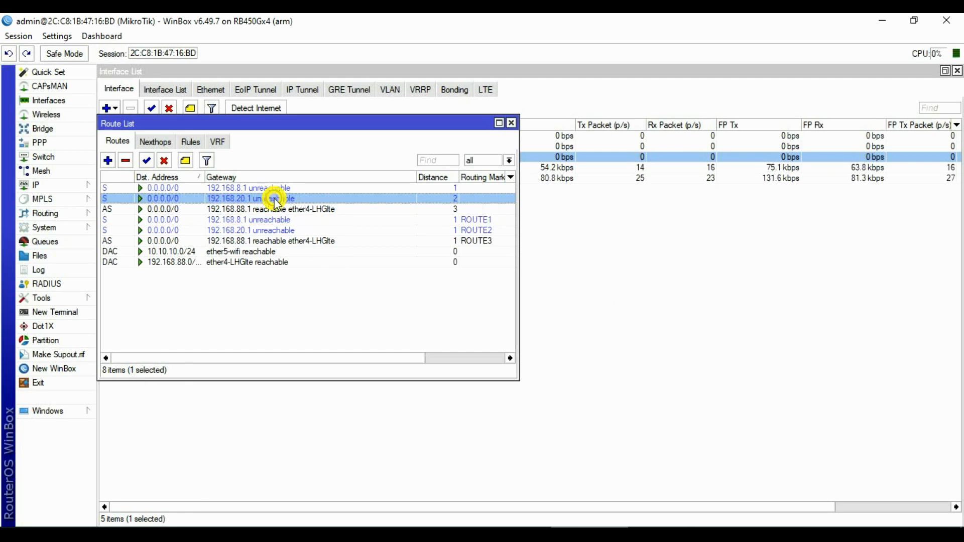
left_click(286, 231)
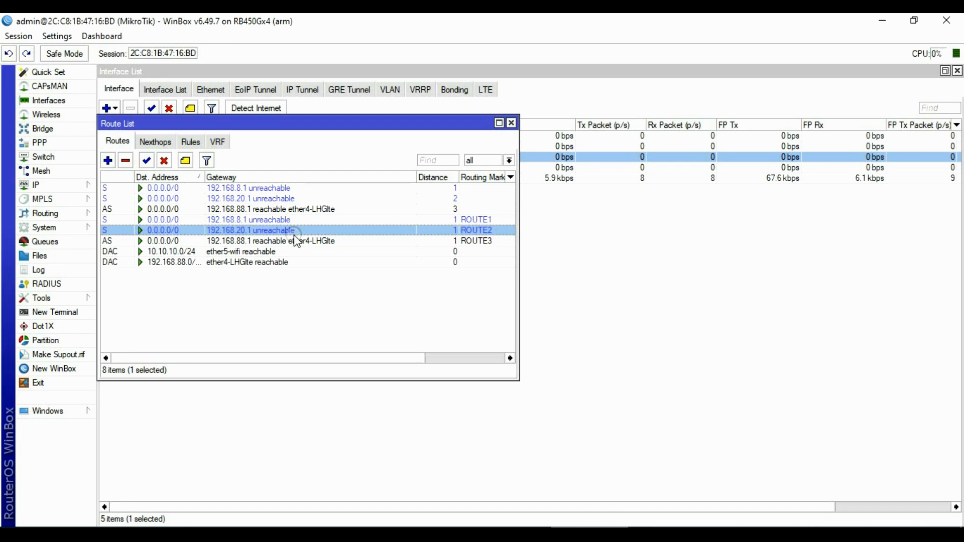
left_click(282, 242)
left_click(281, 230)
left_click(280, 220)
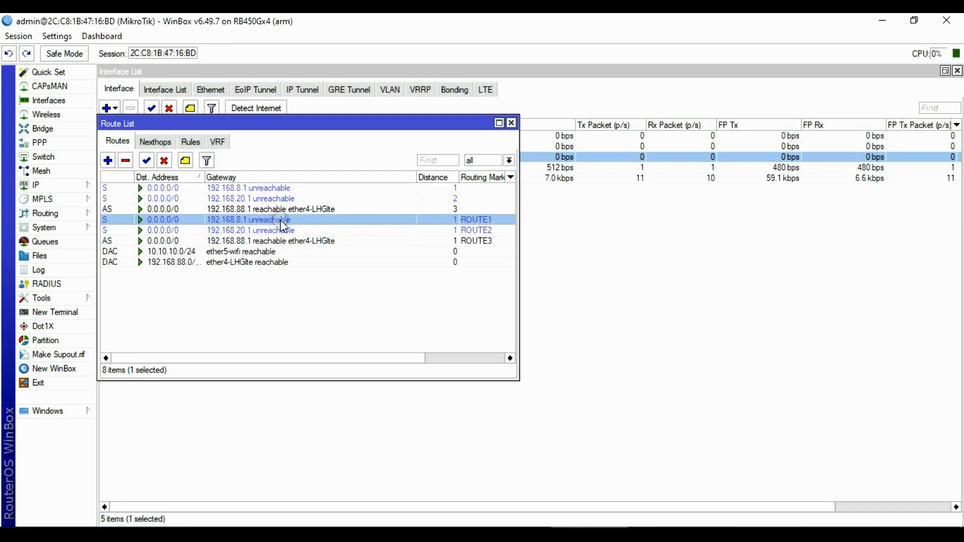
left_click(283, 230)
left_click(282, 220)
left_click(281, 200)
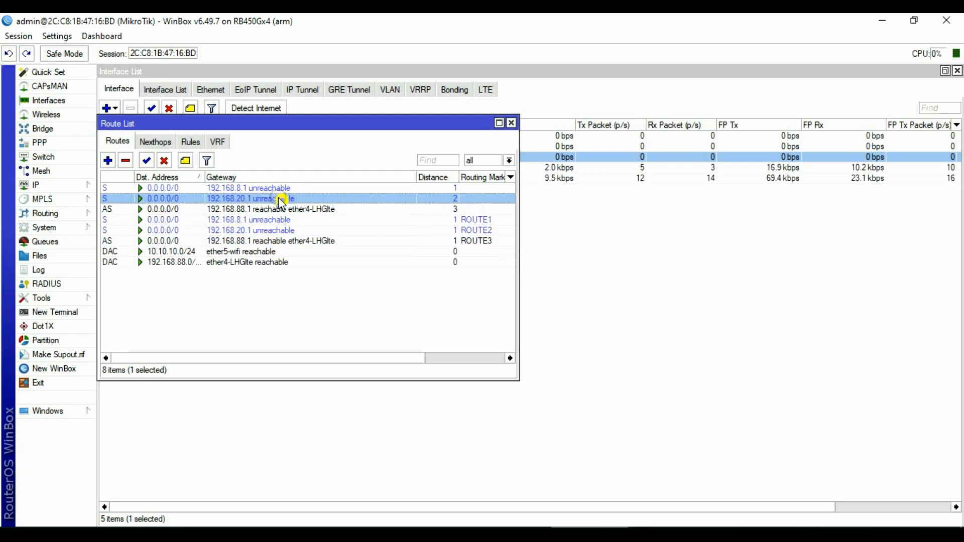
left_click(51, 100)
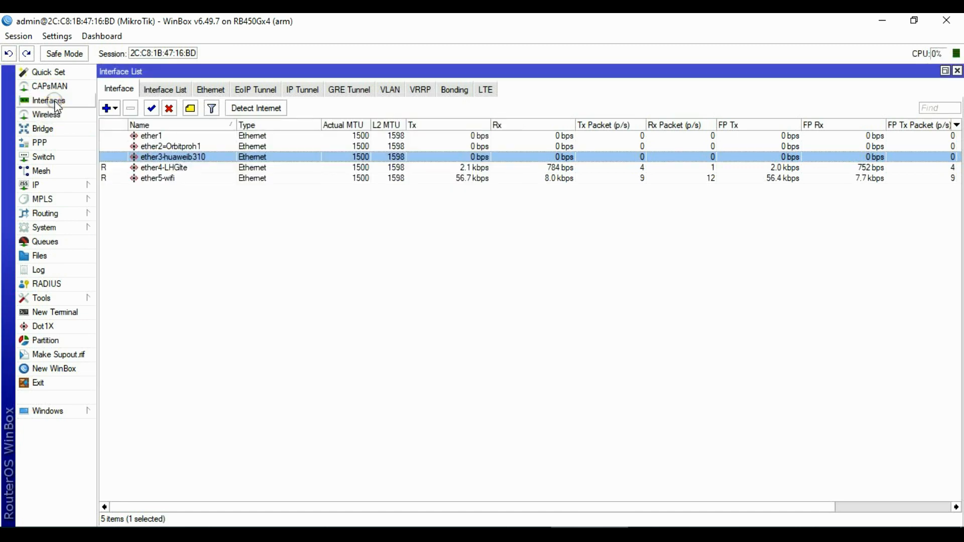
left_click(730, 300)
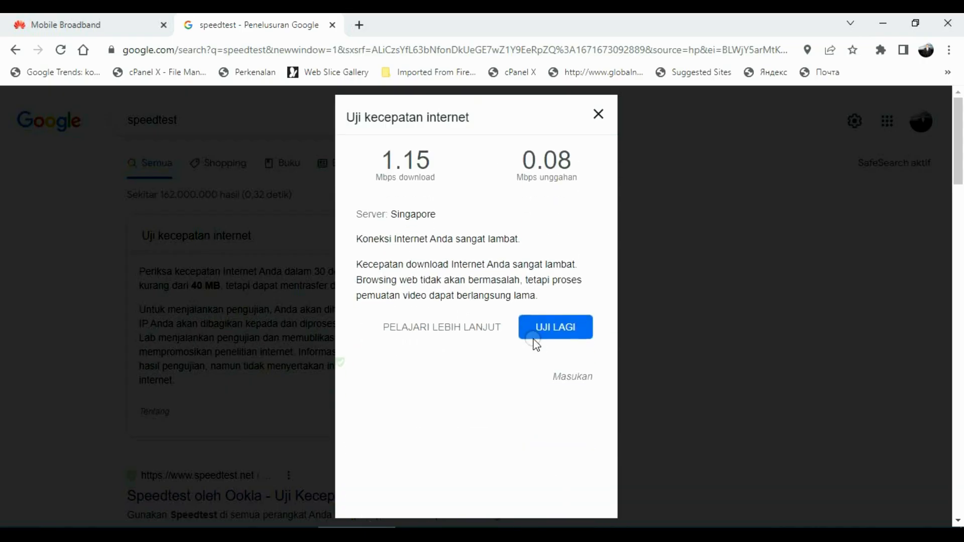
Rerun the speed test over ether4-LHGlte, then re-enable ether2=Orbitproh1 and ether3-huaweib310 in WinBox.
left_click(546, 322)
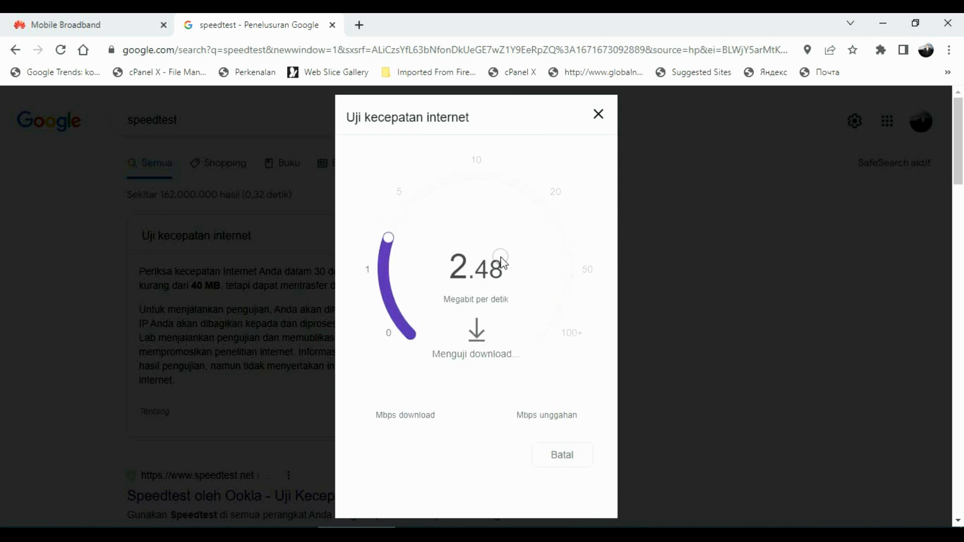
left_click(589, 535)
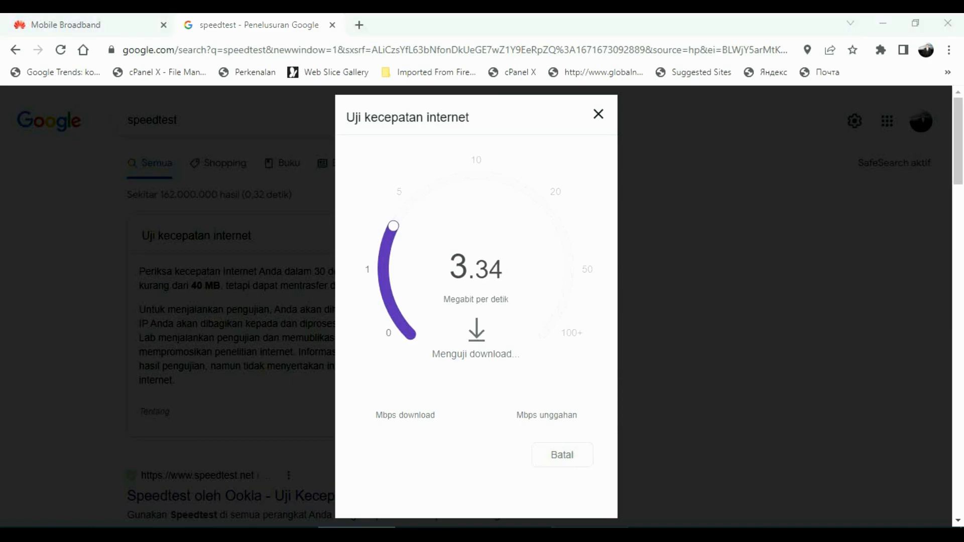
left_click(866, 167)
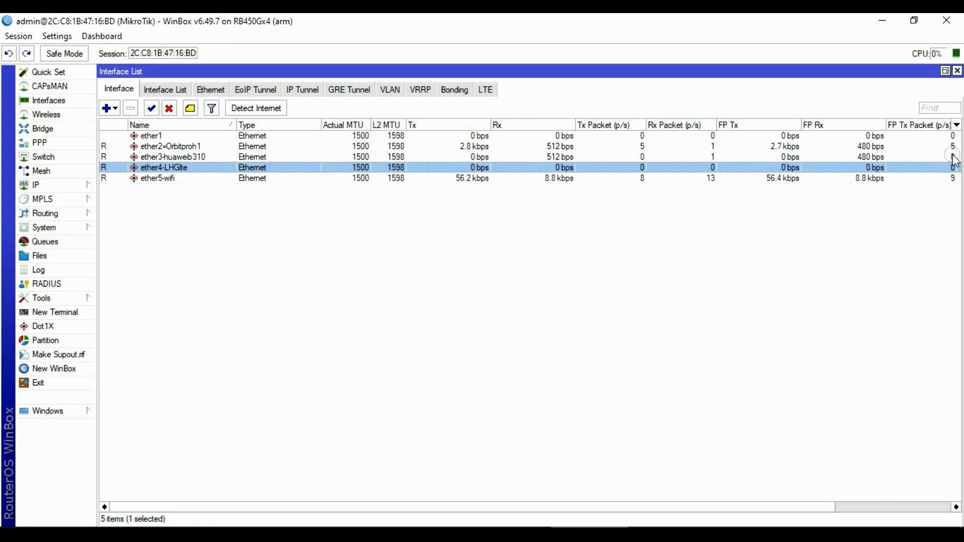
left_click(876, 155)
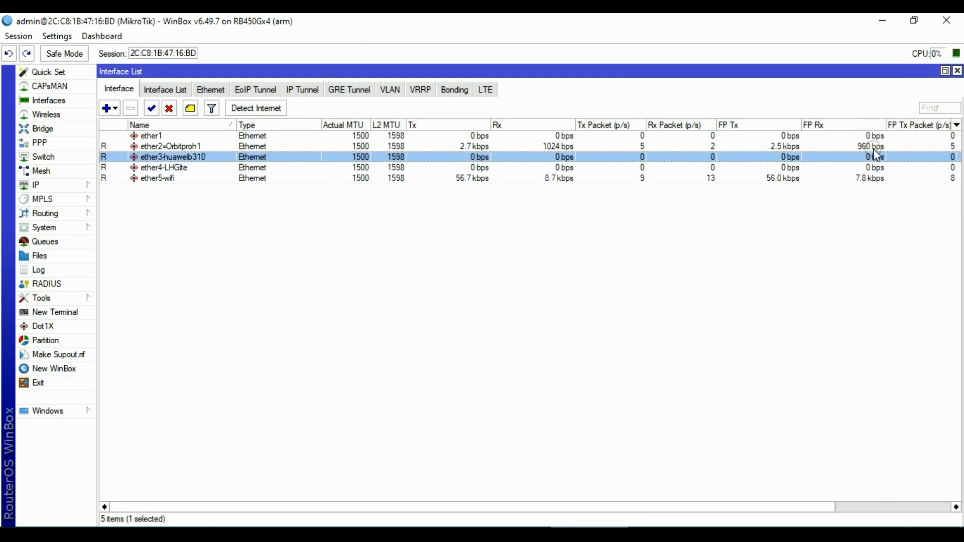
left_click(873, 146)
left_click(873, 167)
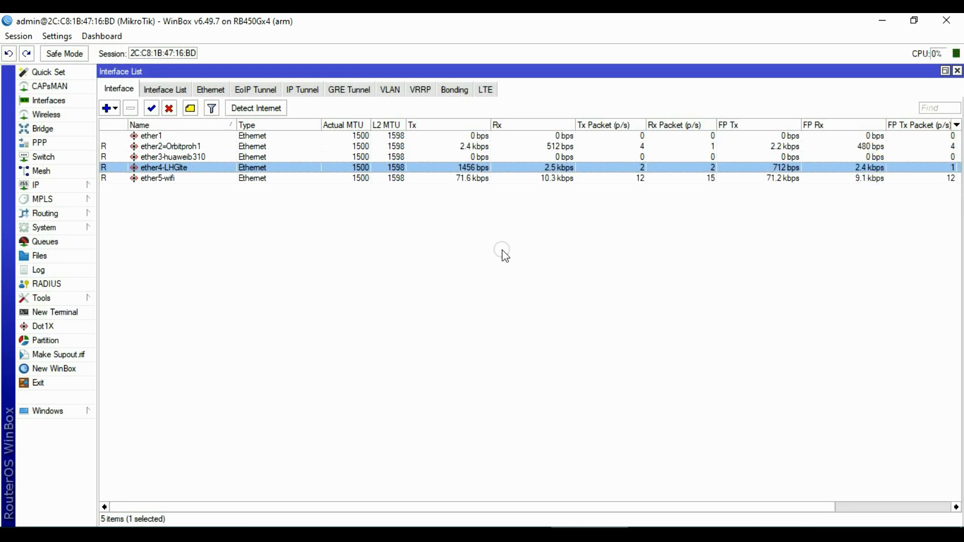